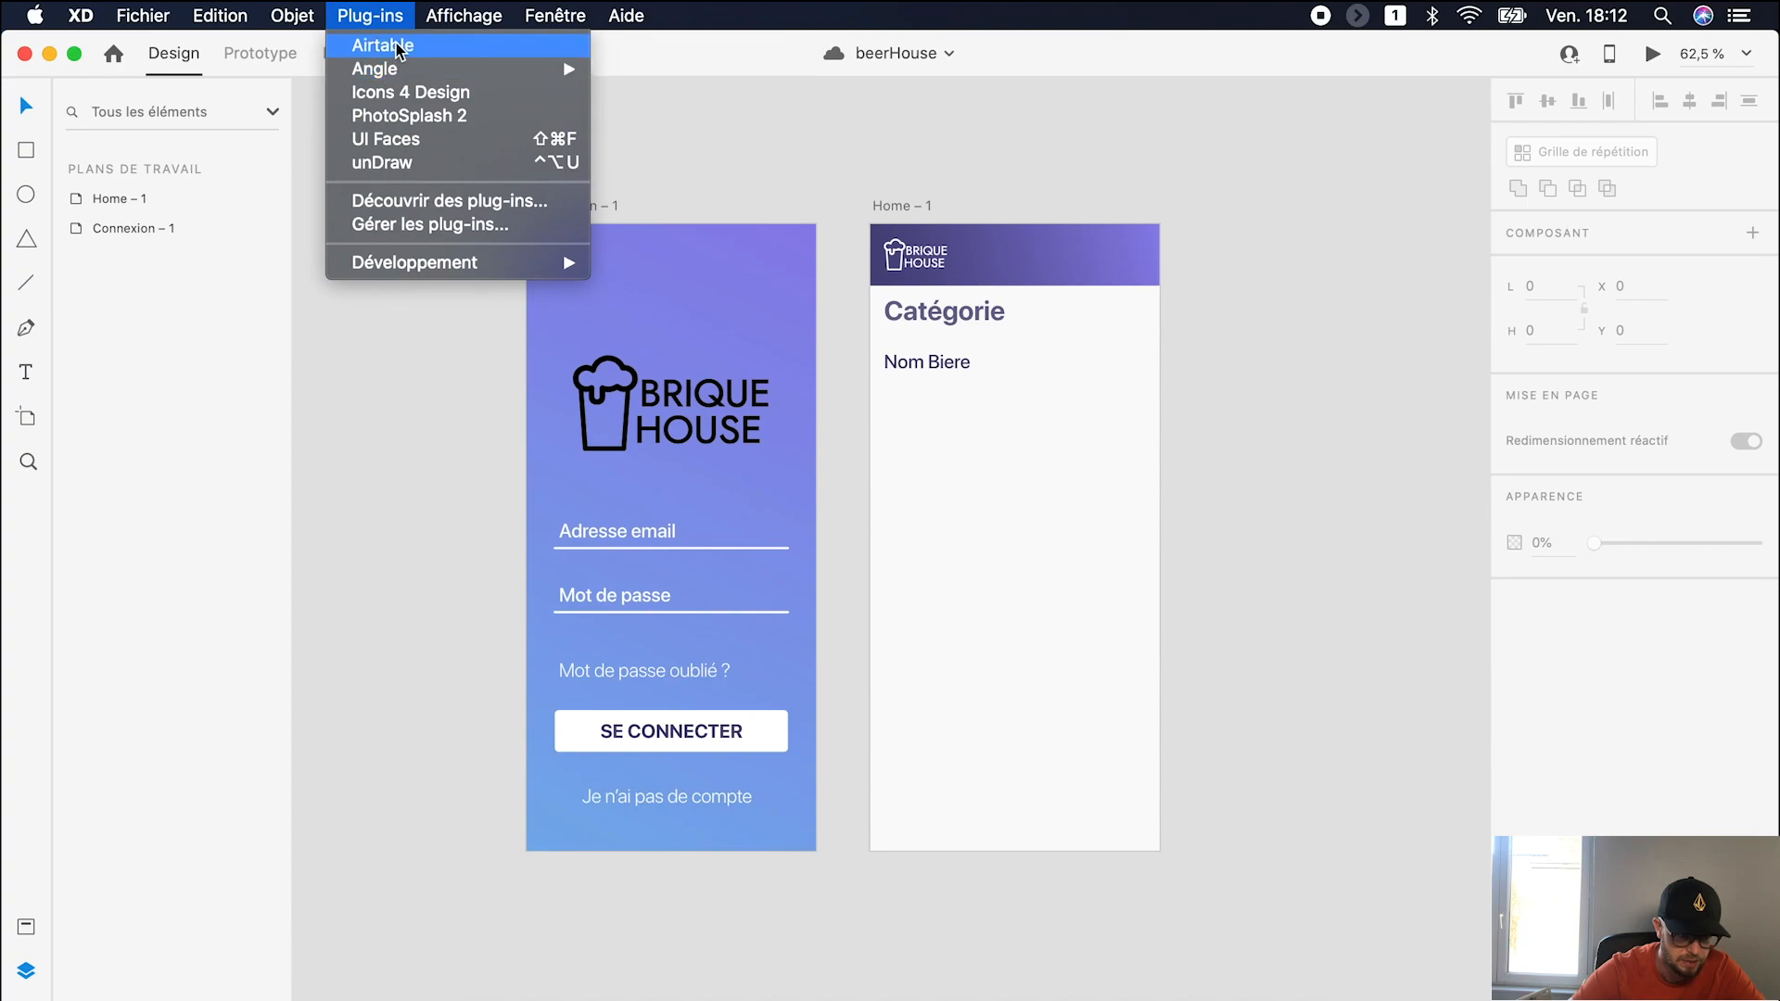
# Step: Switch to Airtable in Chrome and open the BeerProject base
pyautogui.click(397, 438)
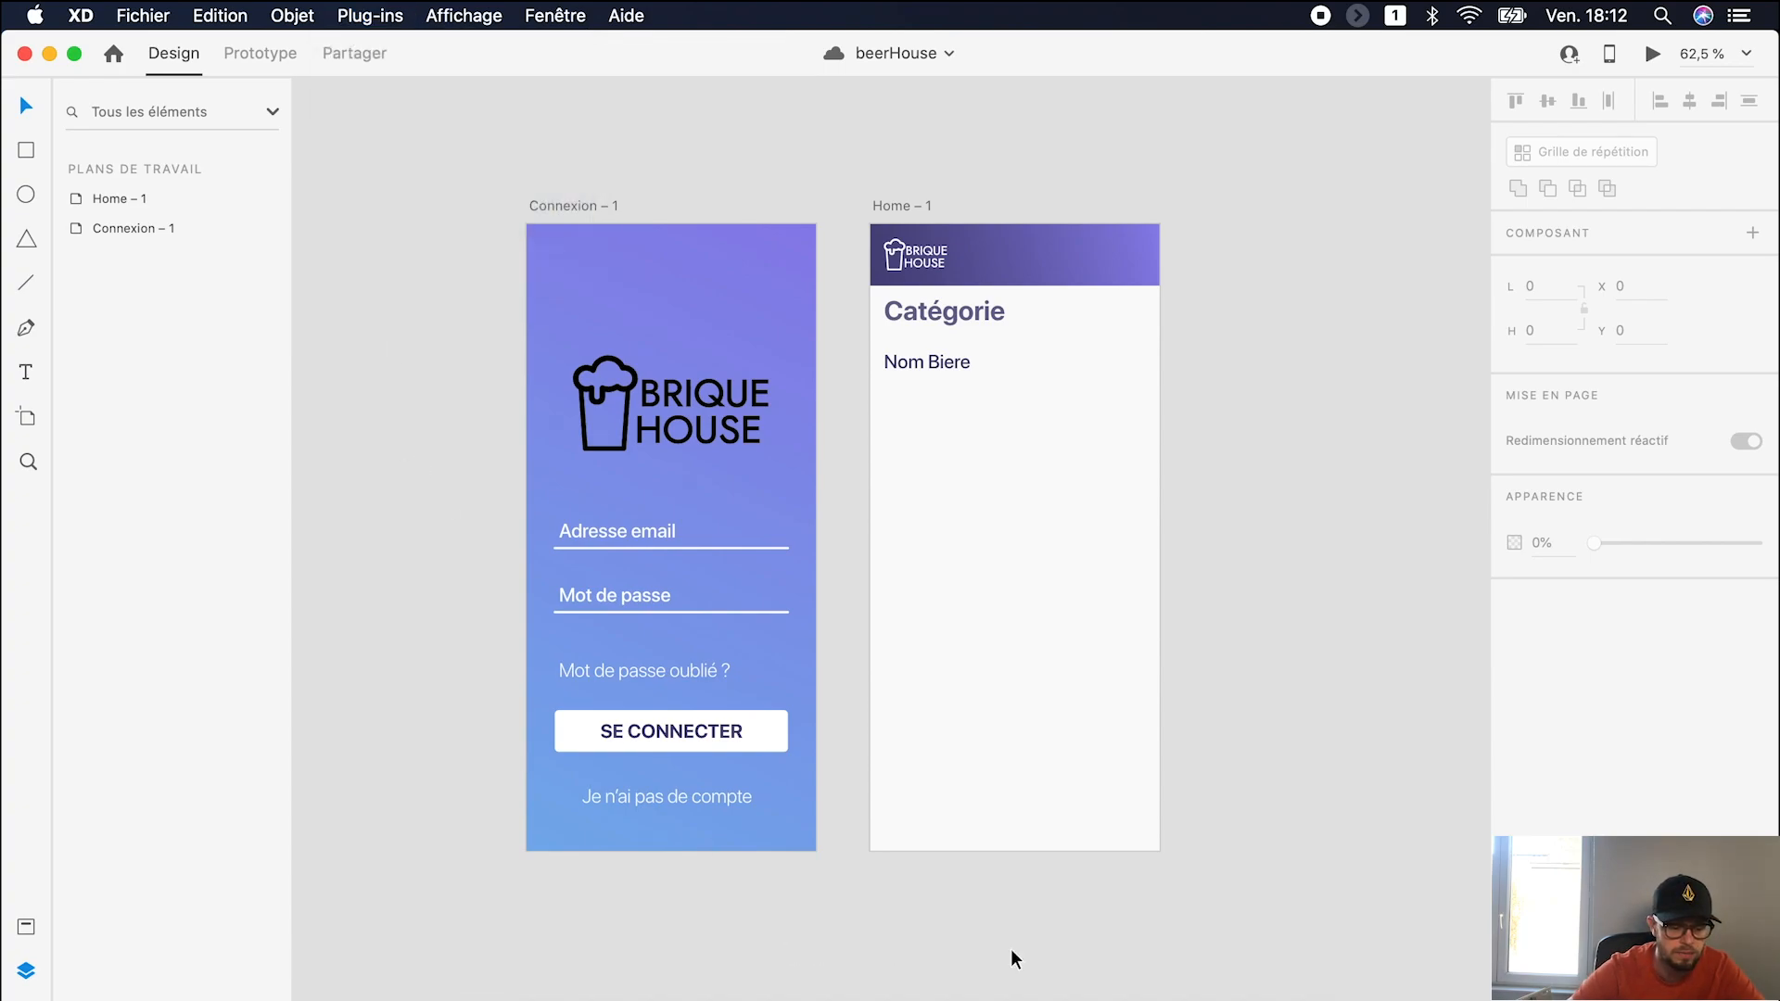
pyautogui.hotkey('ctrl', 'Up')
pyautogui.hotkey('ctrl', 'Up')
pyautogui.hotkey('ctrl', 'Up')
pyautogui.click(623, 322)
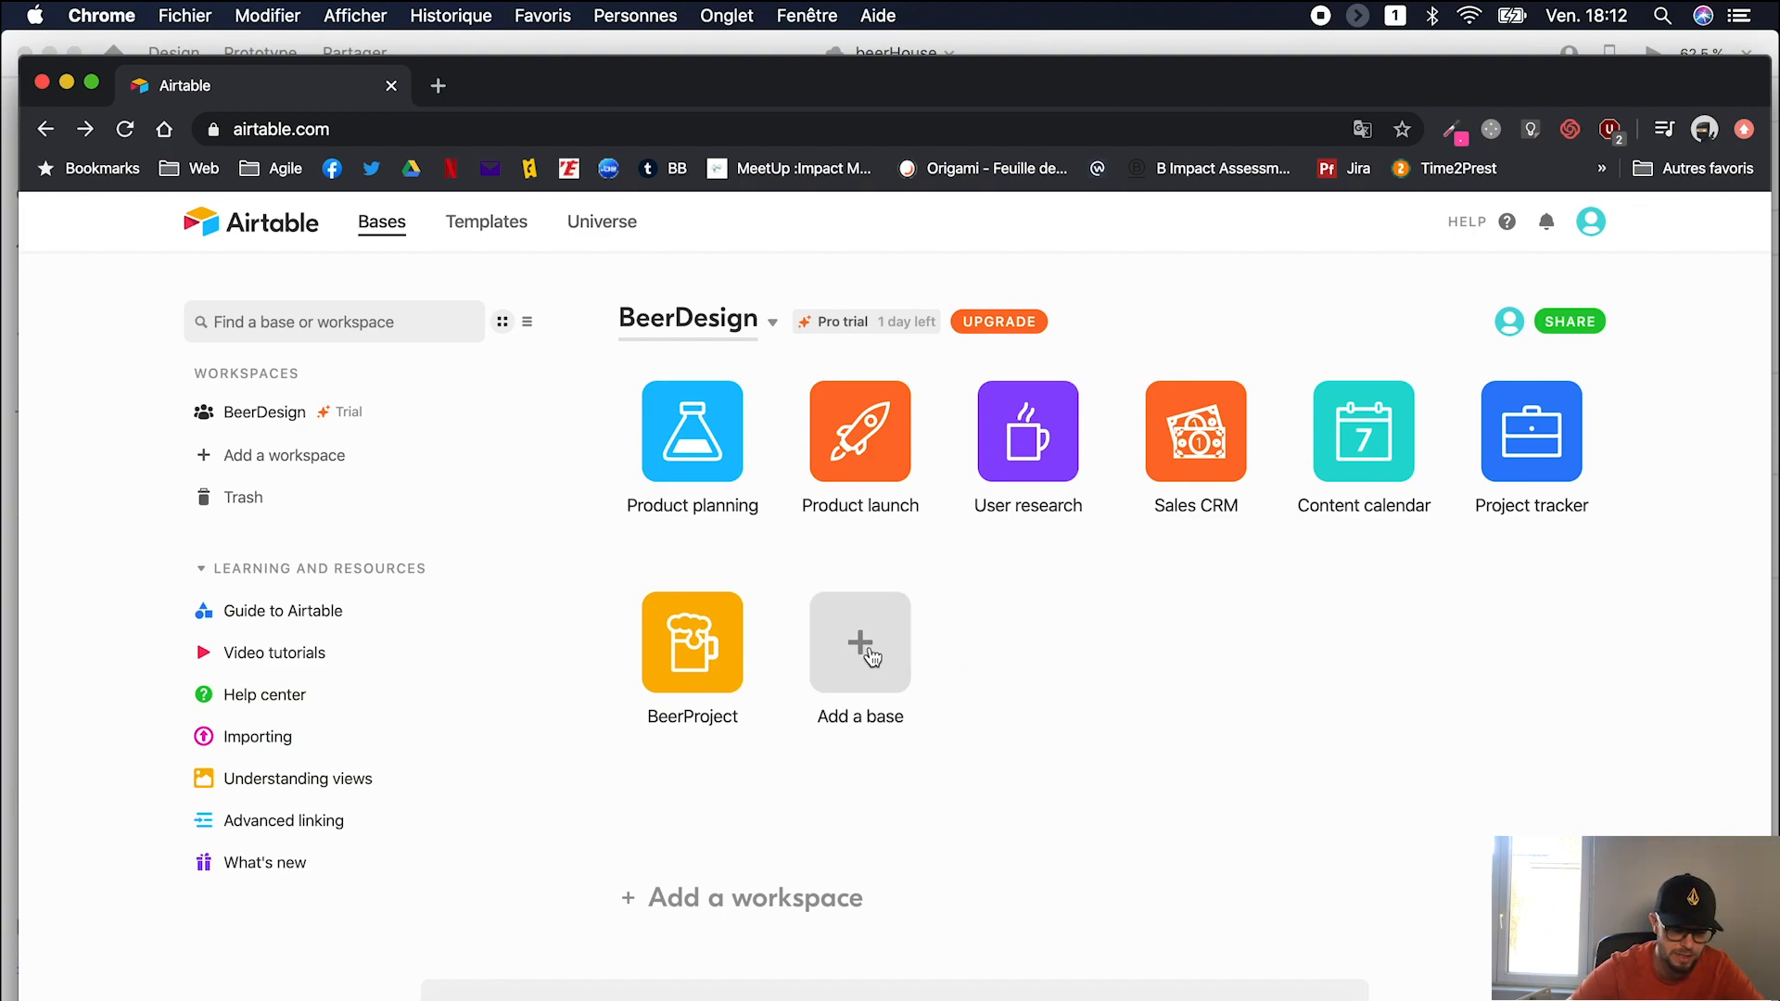
pyautogui.click(677, 649)
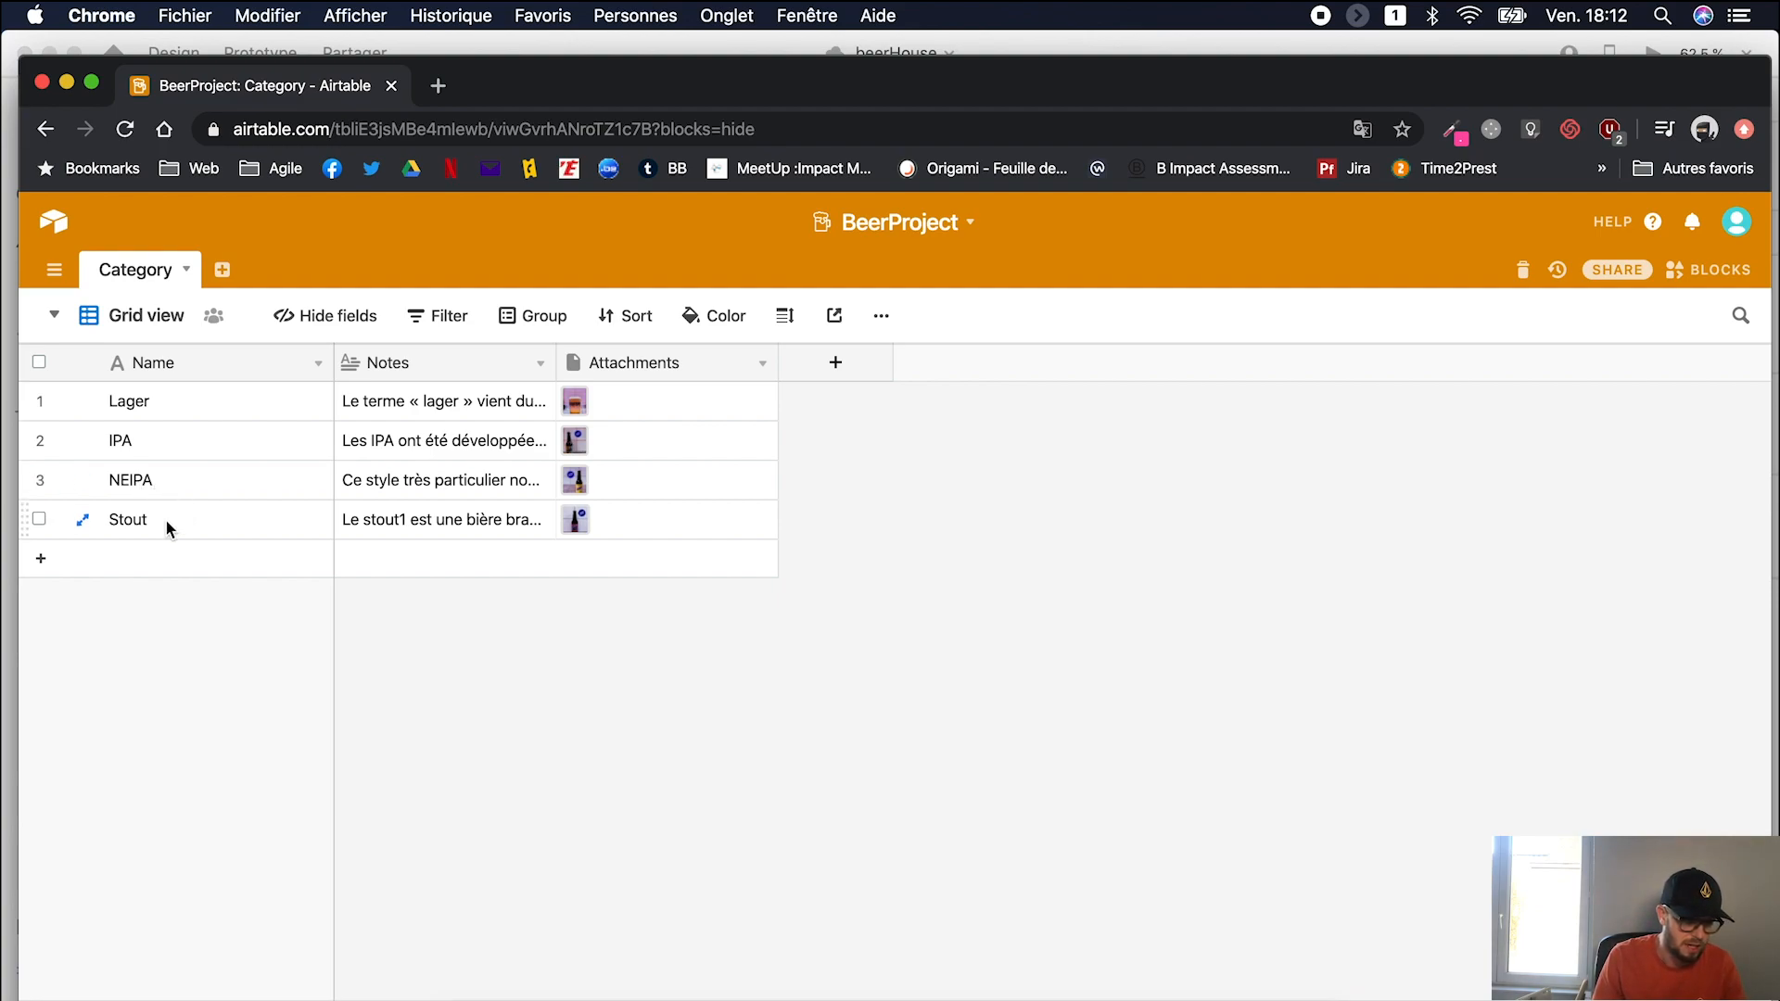
# Step: Add a record named Corona to the Category table with the note "Biere mexicaine aux arômes écoeurant"
pyautogui.click(141, 557)
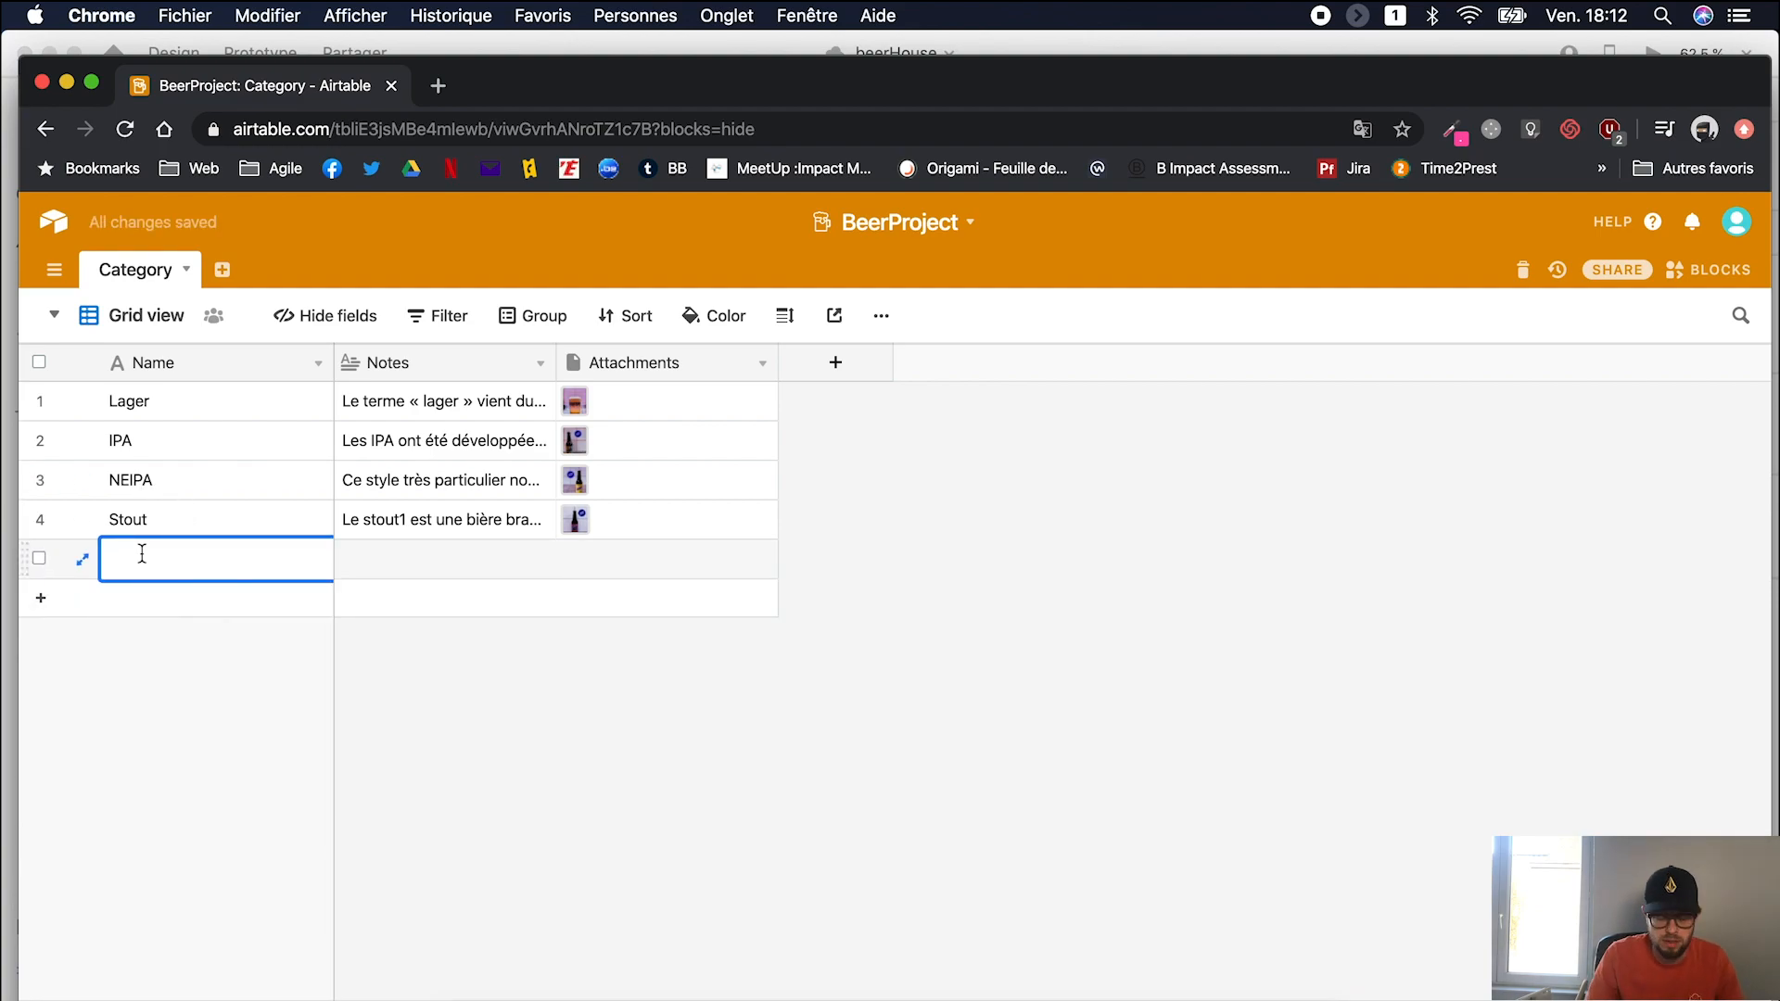
pyautogui.write('Corona')
pyautogui.click(421, 565)
pyautogui.write('Biere mexicaine aux')
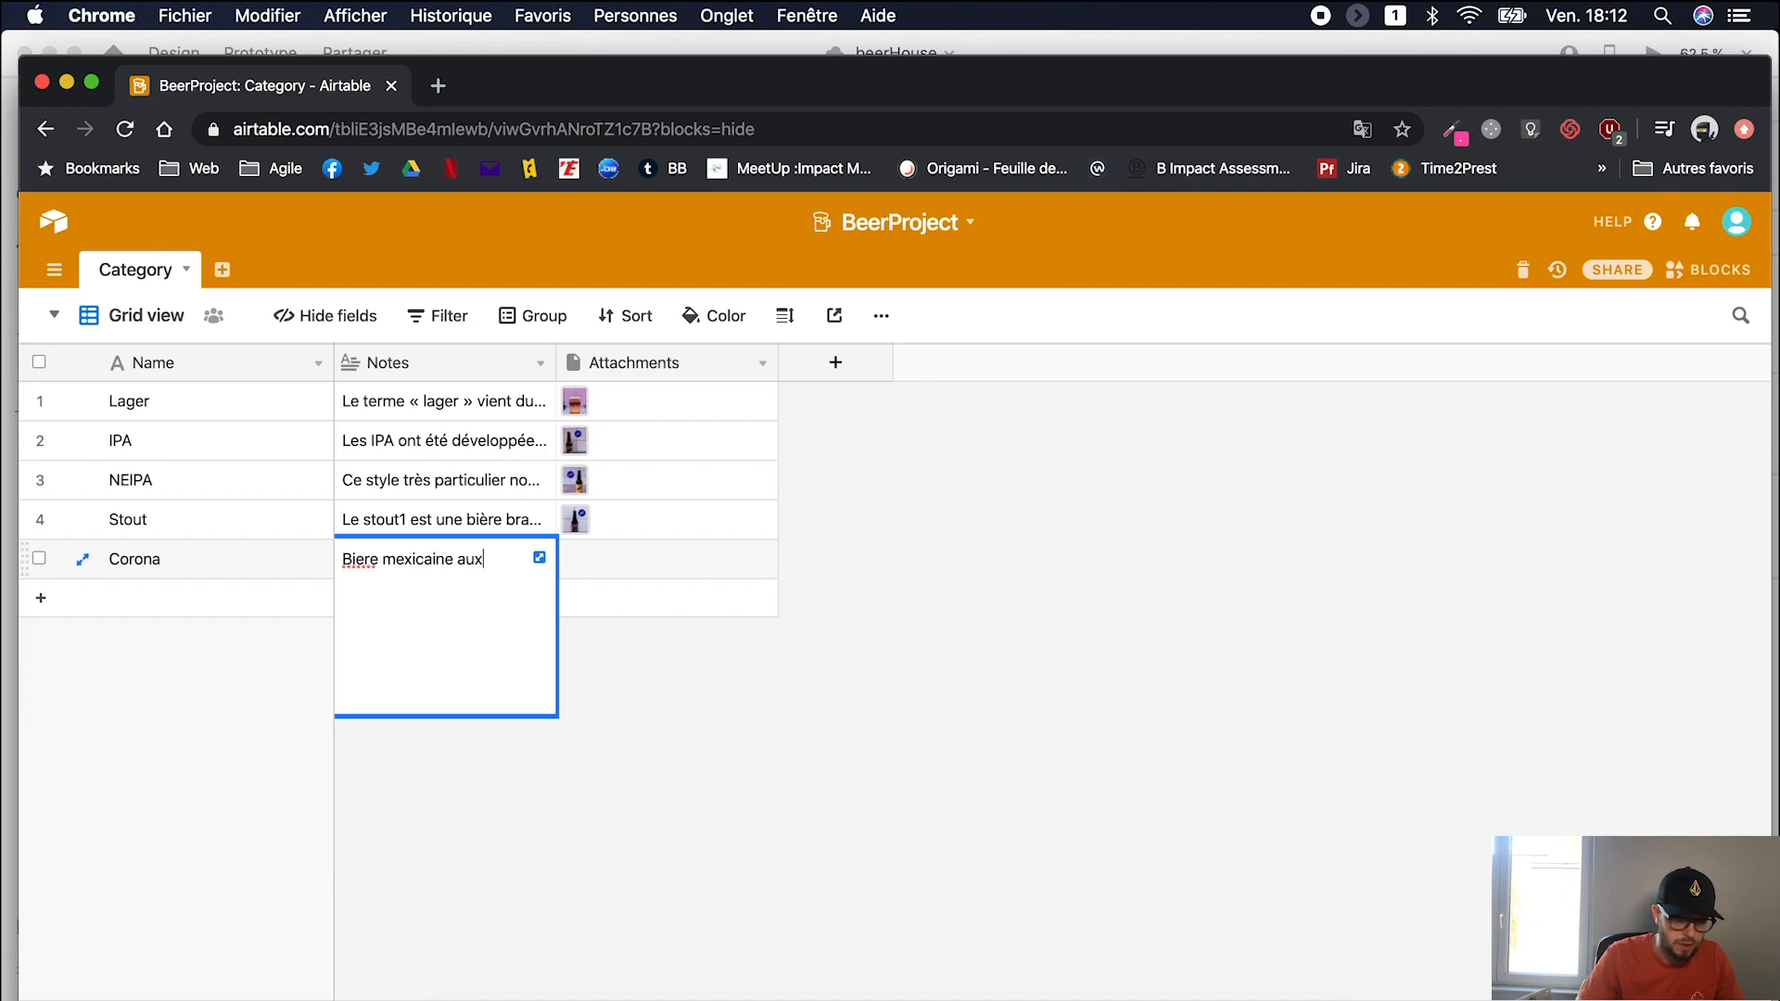
pyautogui.write(' arômes écoeurant')
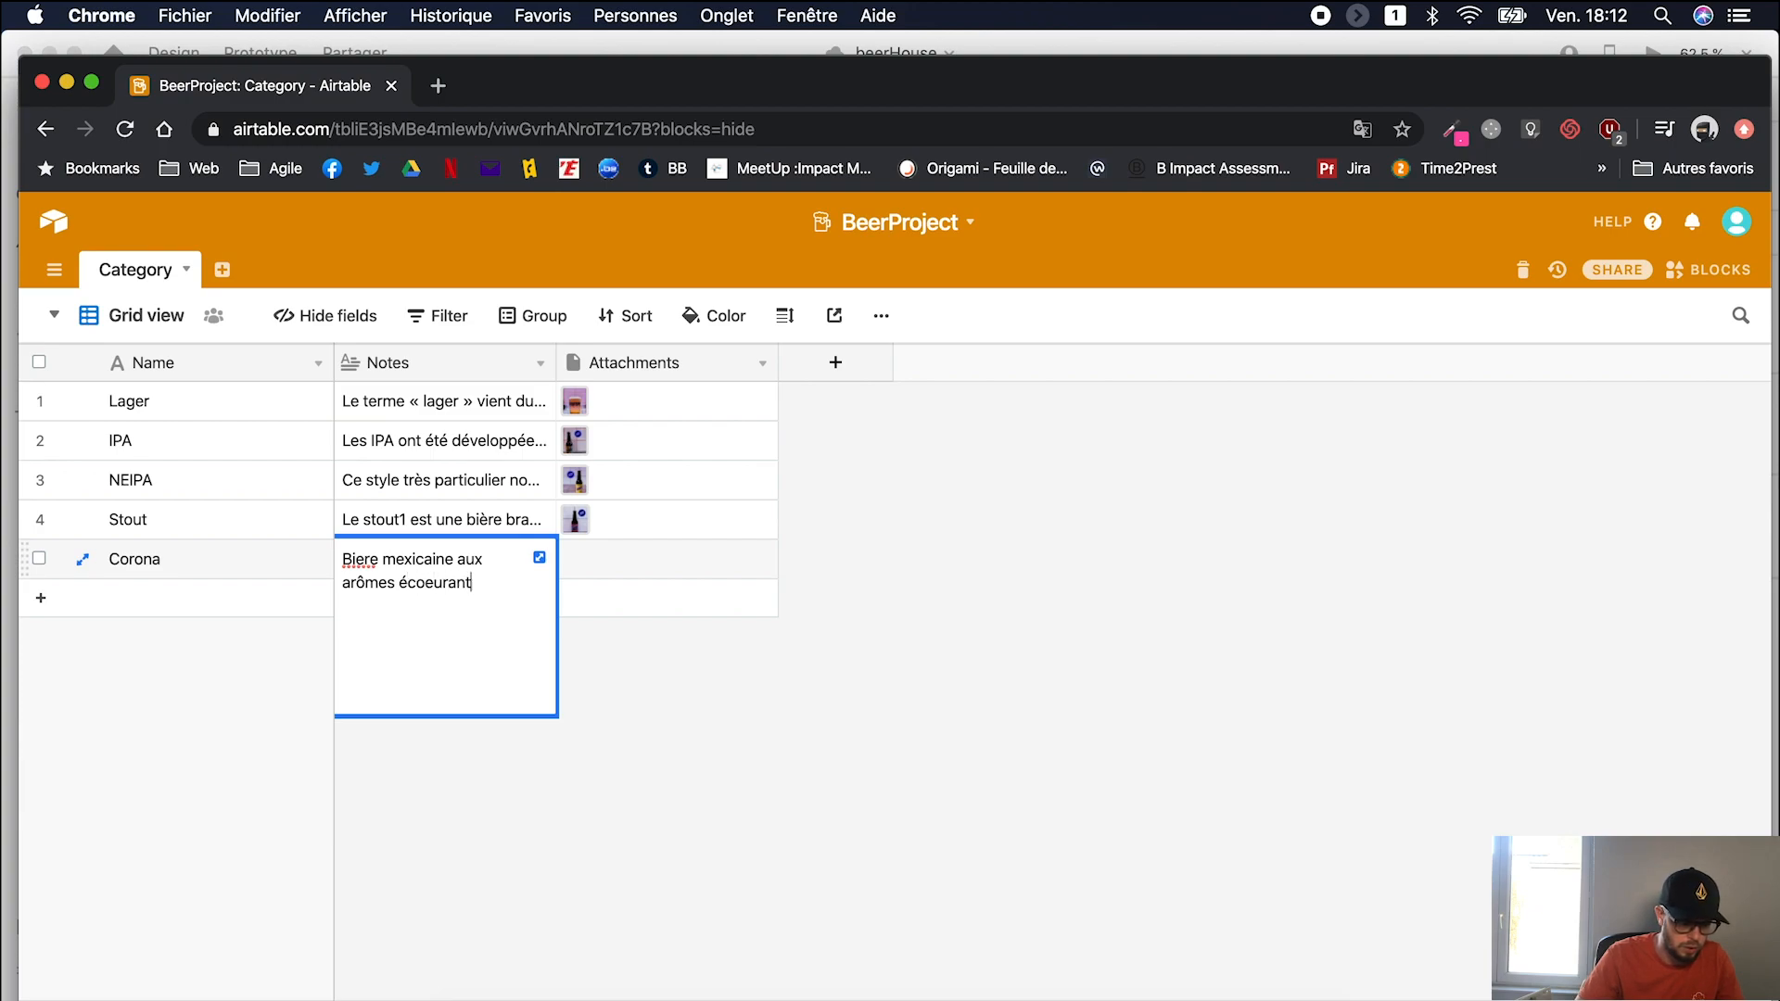
pyautogui.rightClick(362, 559)
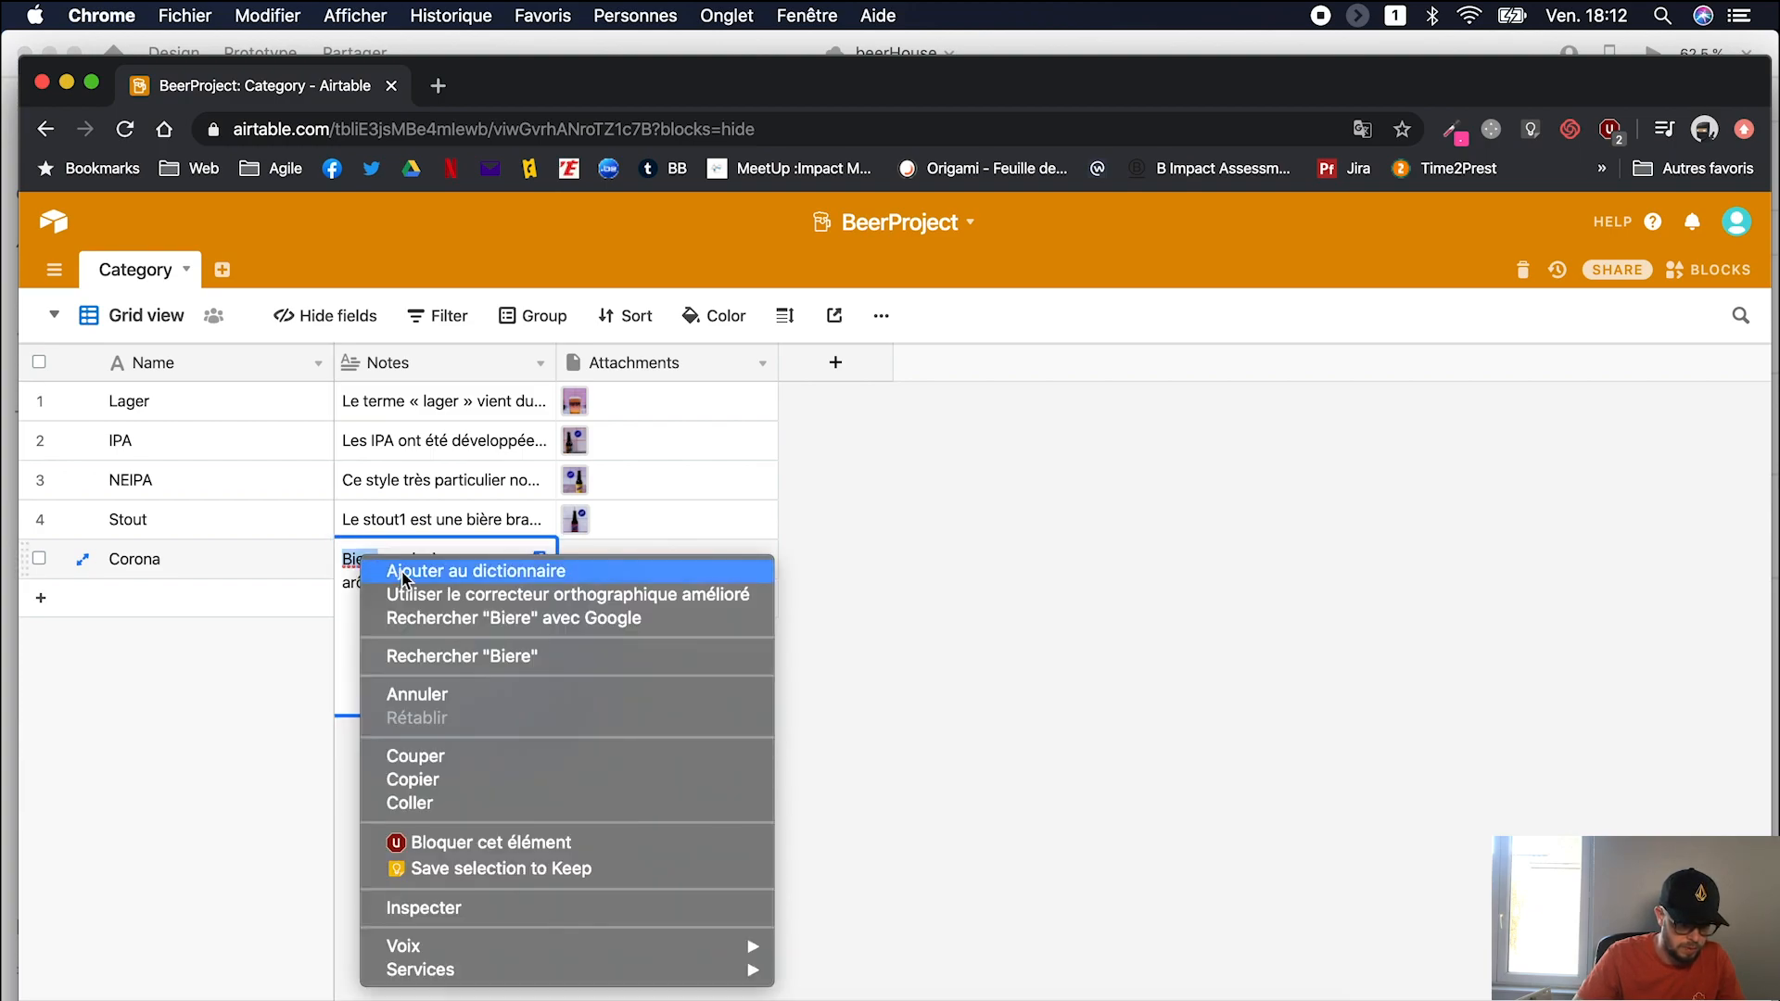
pyautogui.click(263, 596)
pyautogui.click(741, 658)
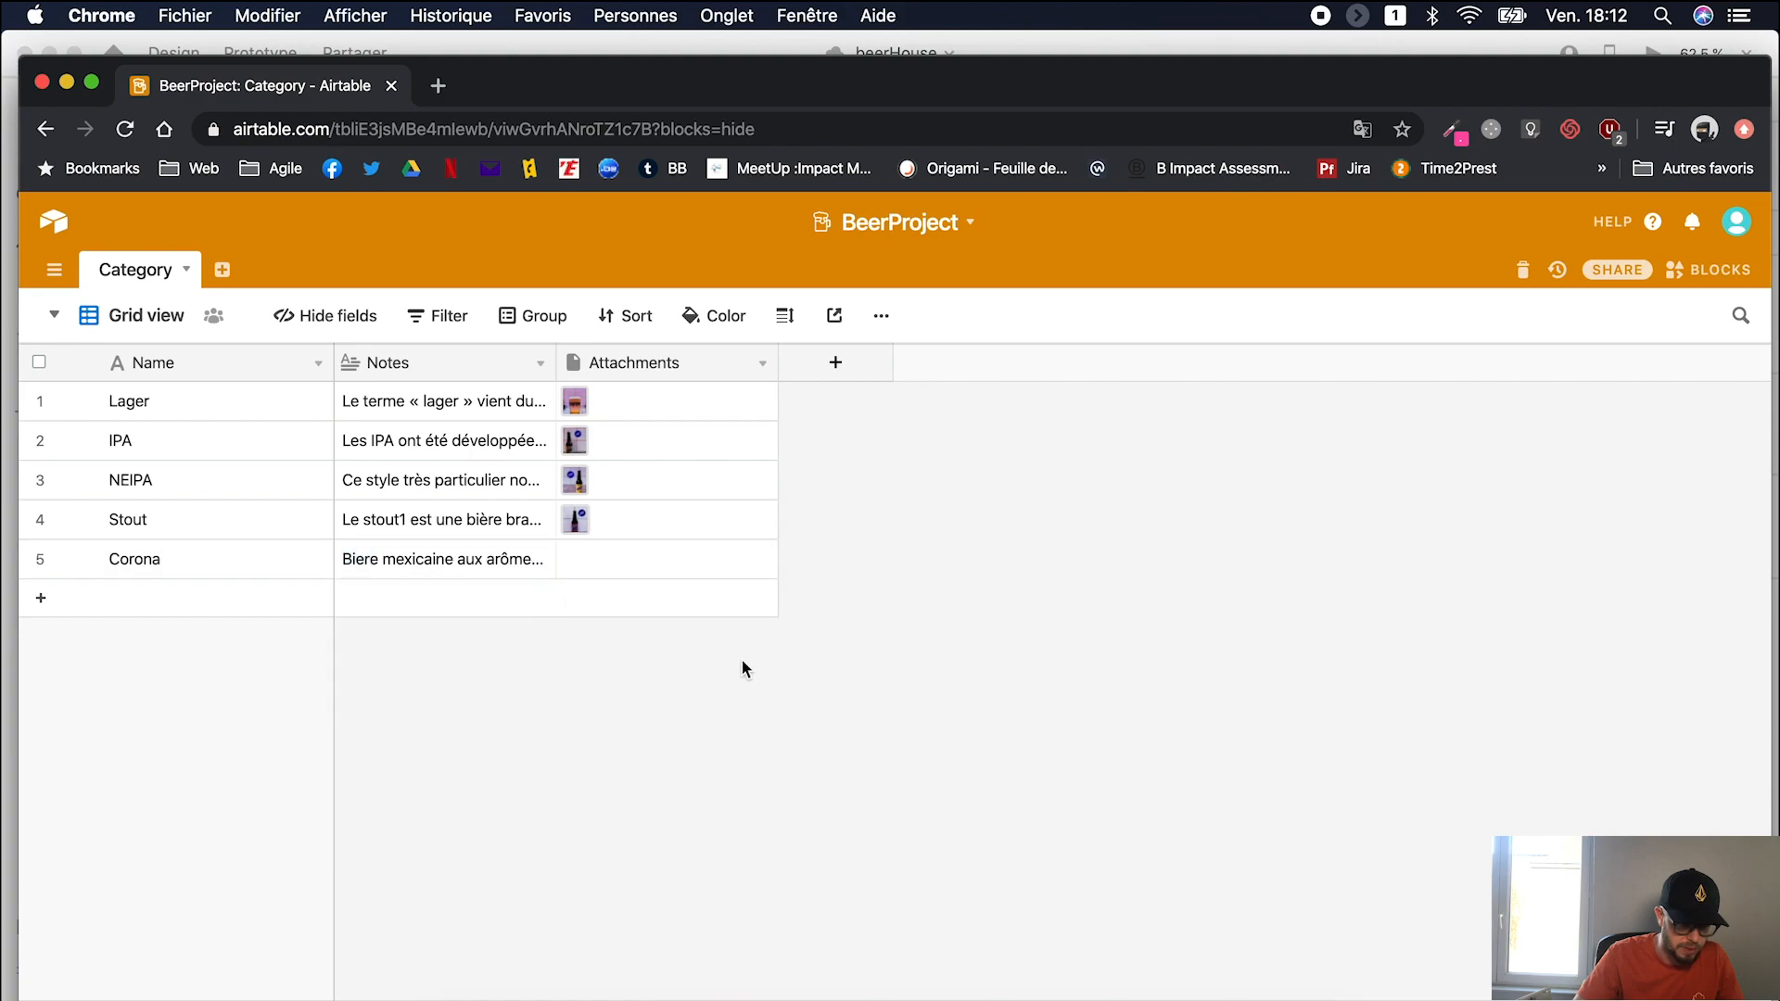
# Step: Attach the image corona-beer.jpg from the Téléchargements folder to the Corona record
pyautogui.click(604, 558)
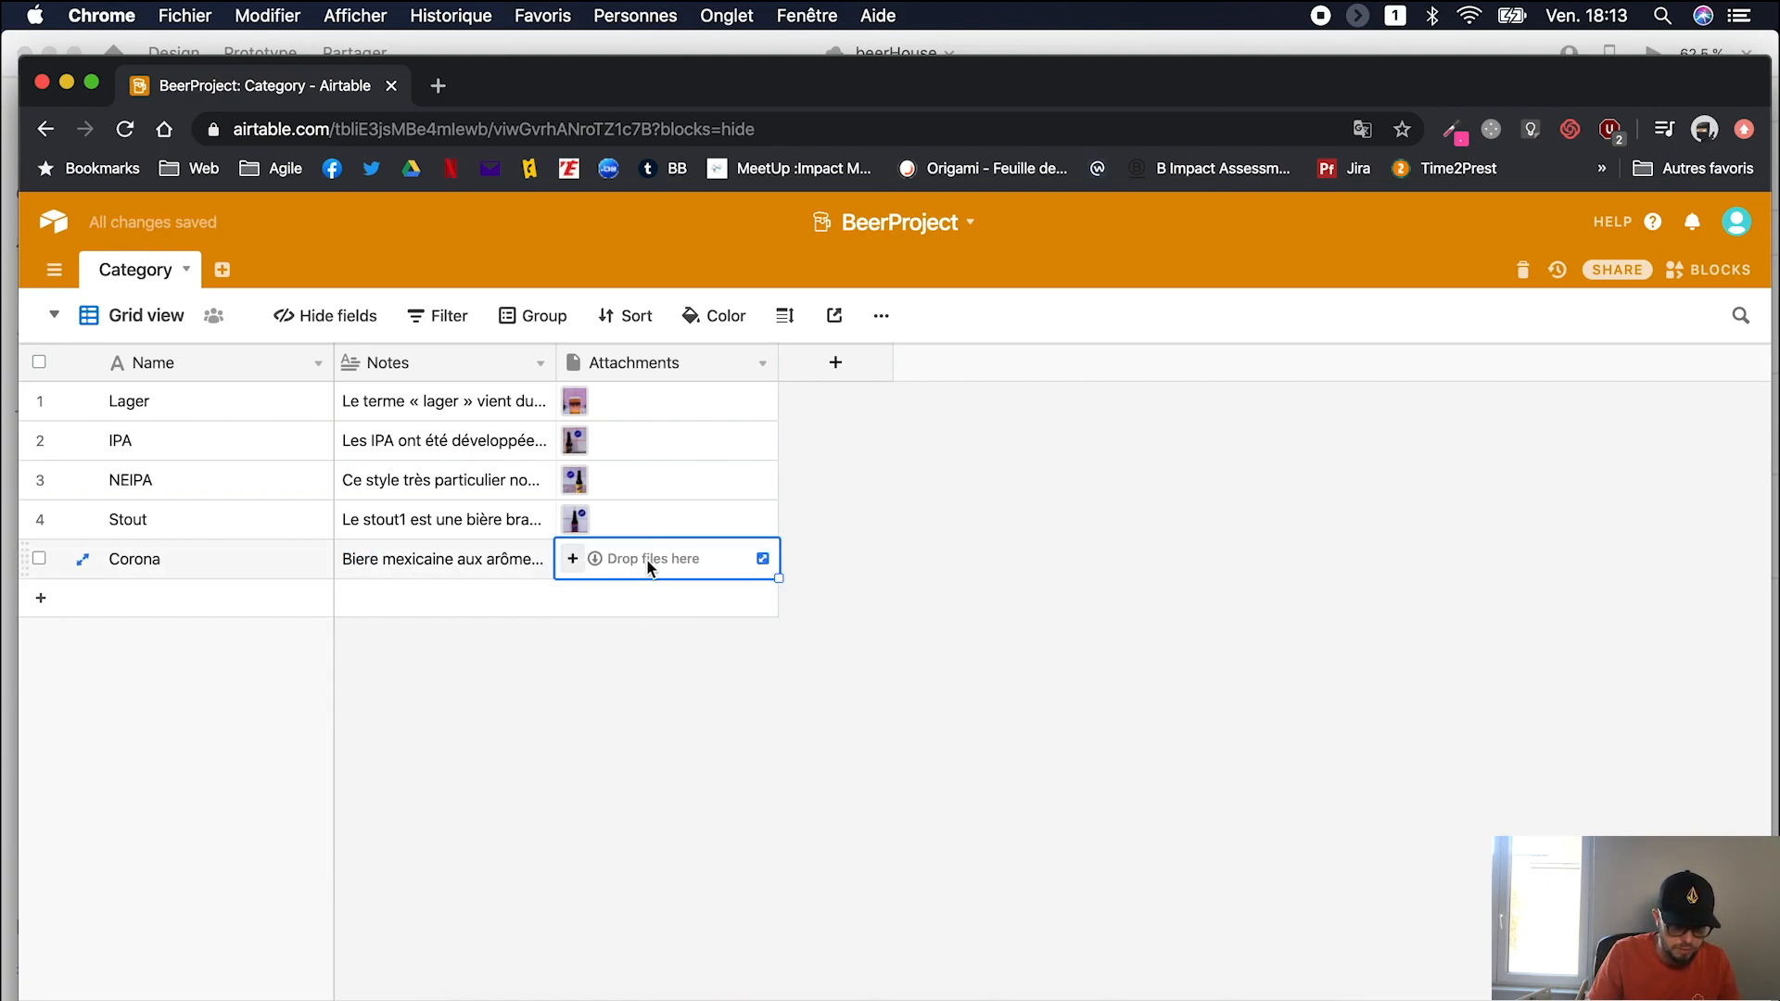
pyautogui.click(477, 990)
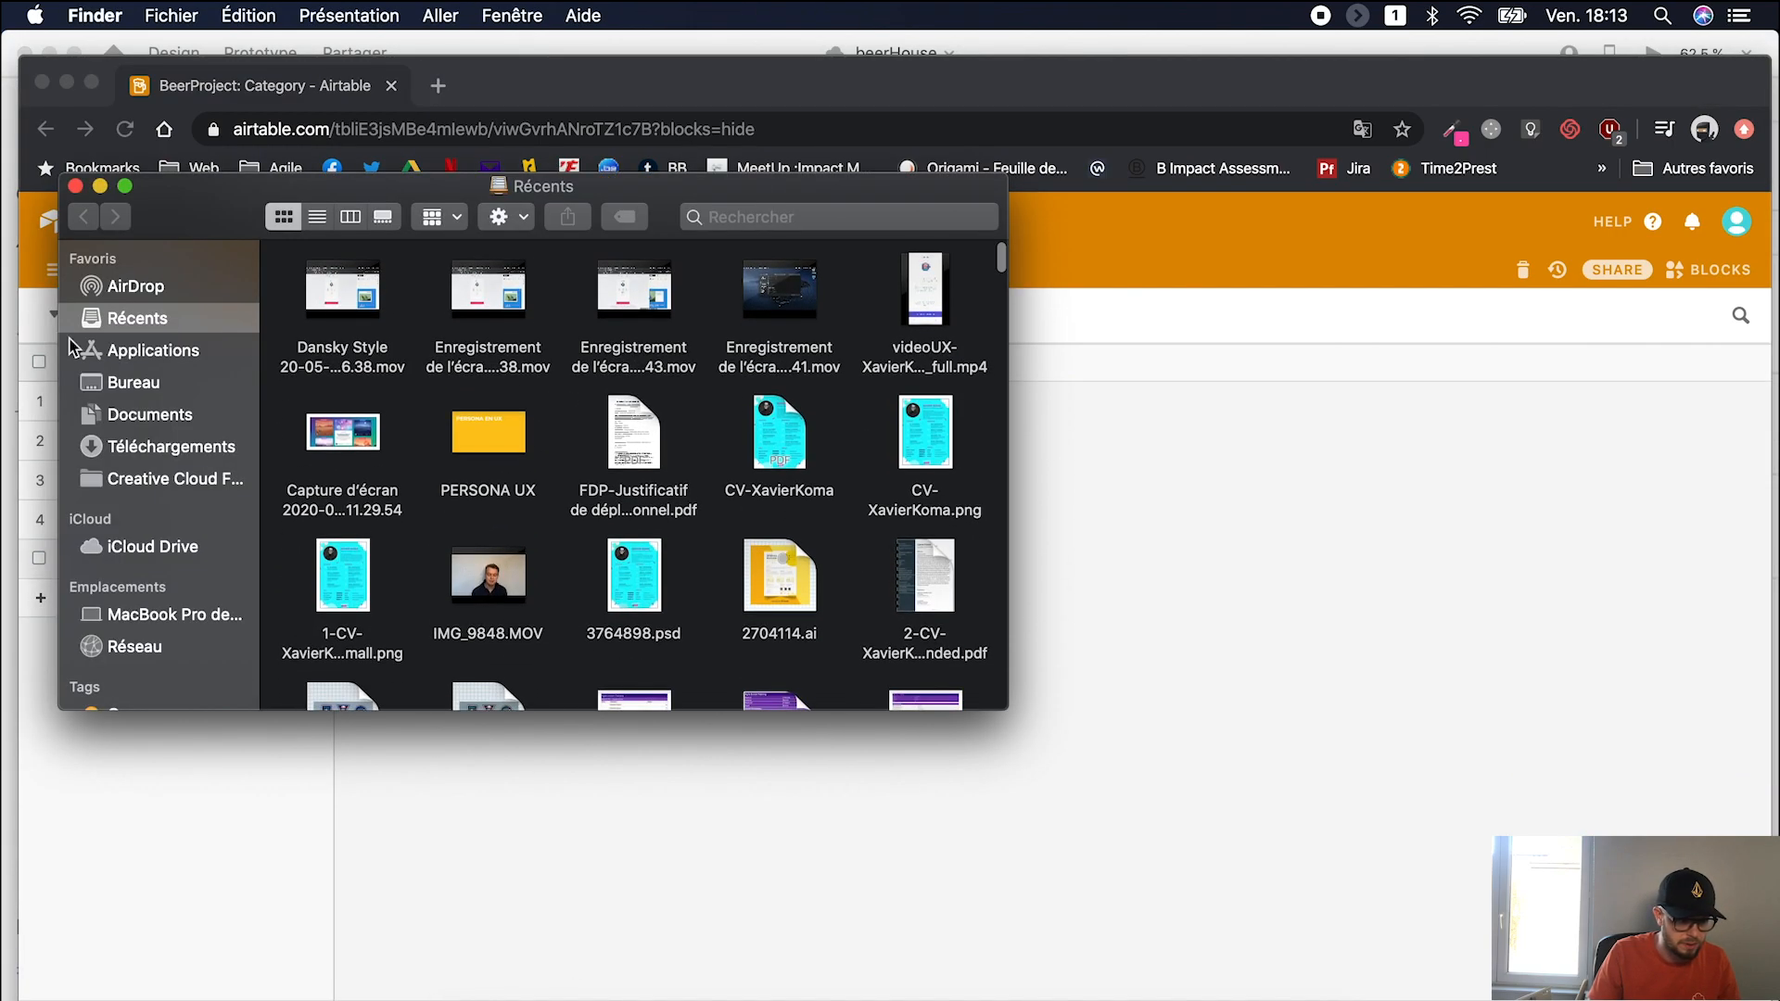
pyautogui.click(165, 438)
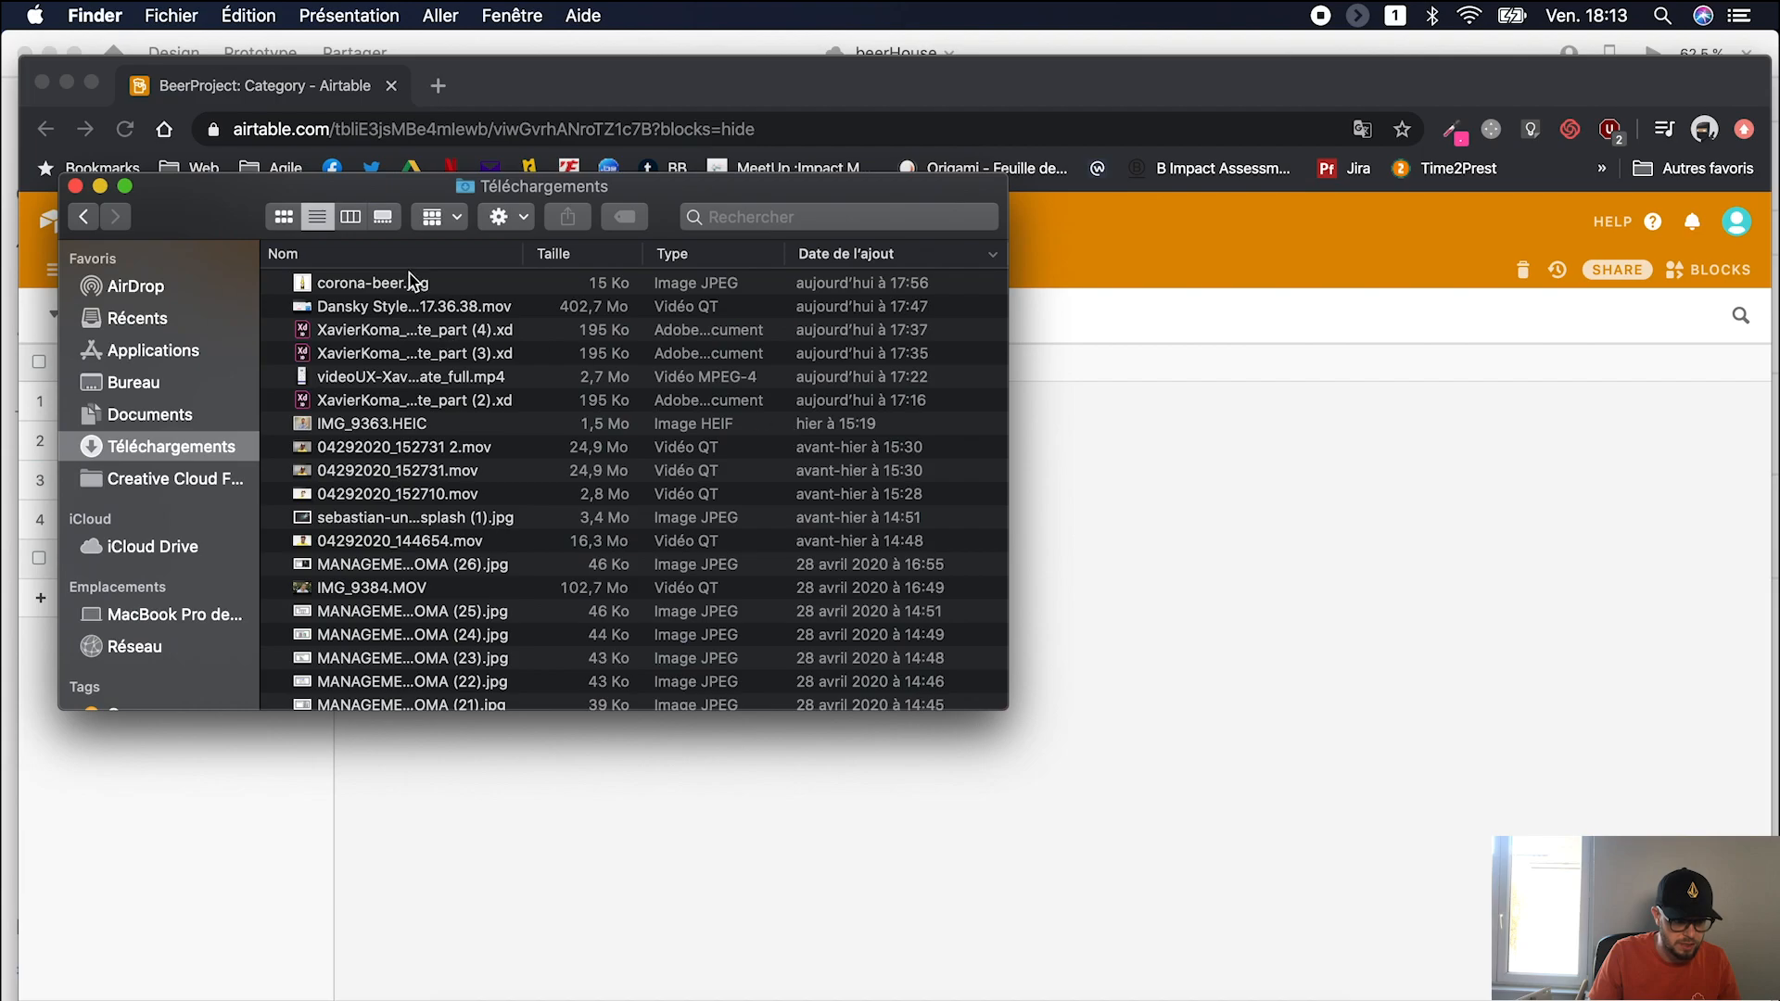
pyautogui.click(405, 285)
pyautogui.moveTo(224, 197); pyautogui.dragTo(1234, 547)
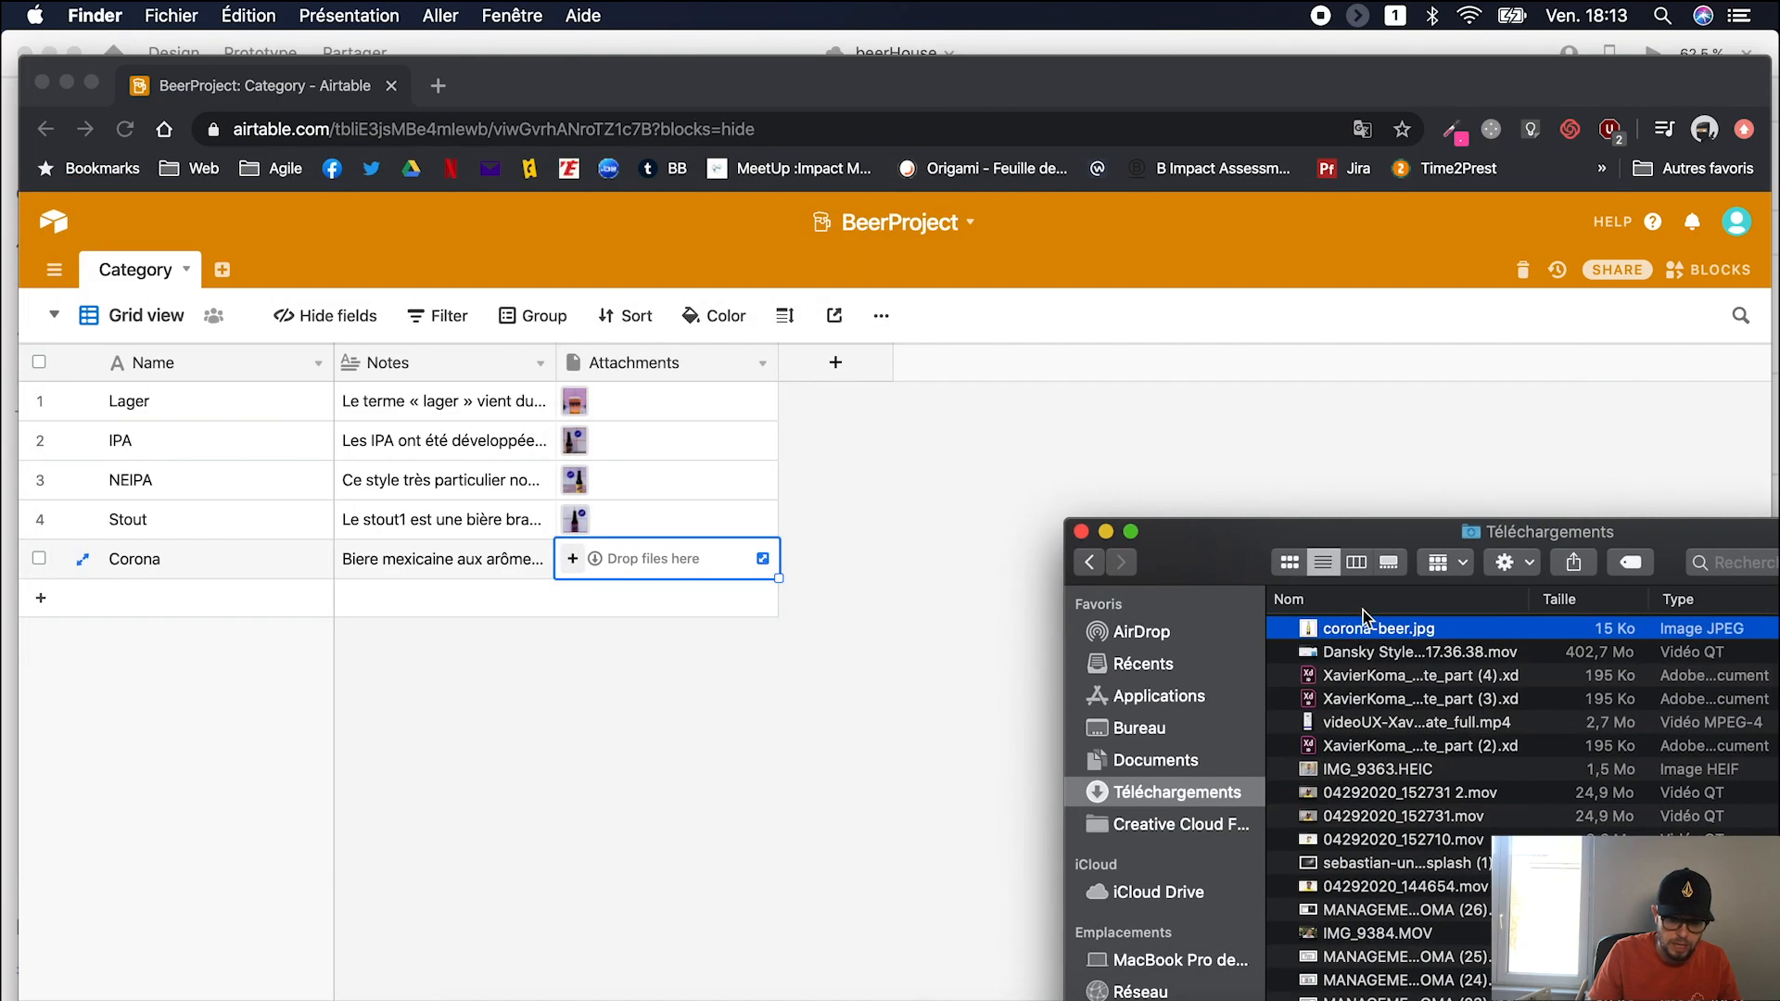
pyautogui.moveTo(1379, 635); pyautogui.dragTo(681, 560)
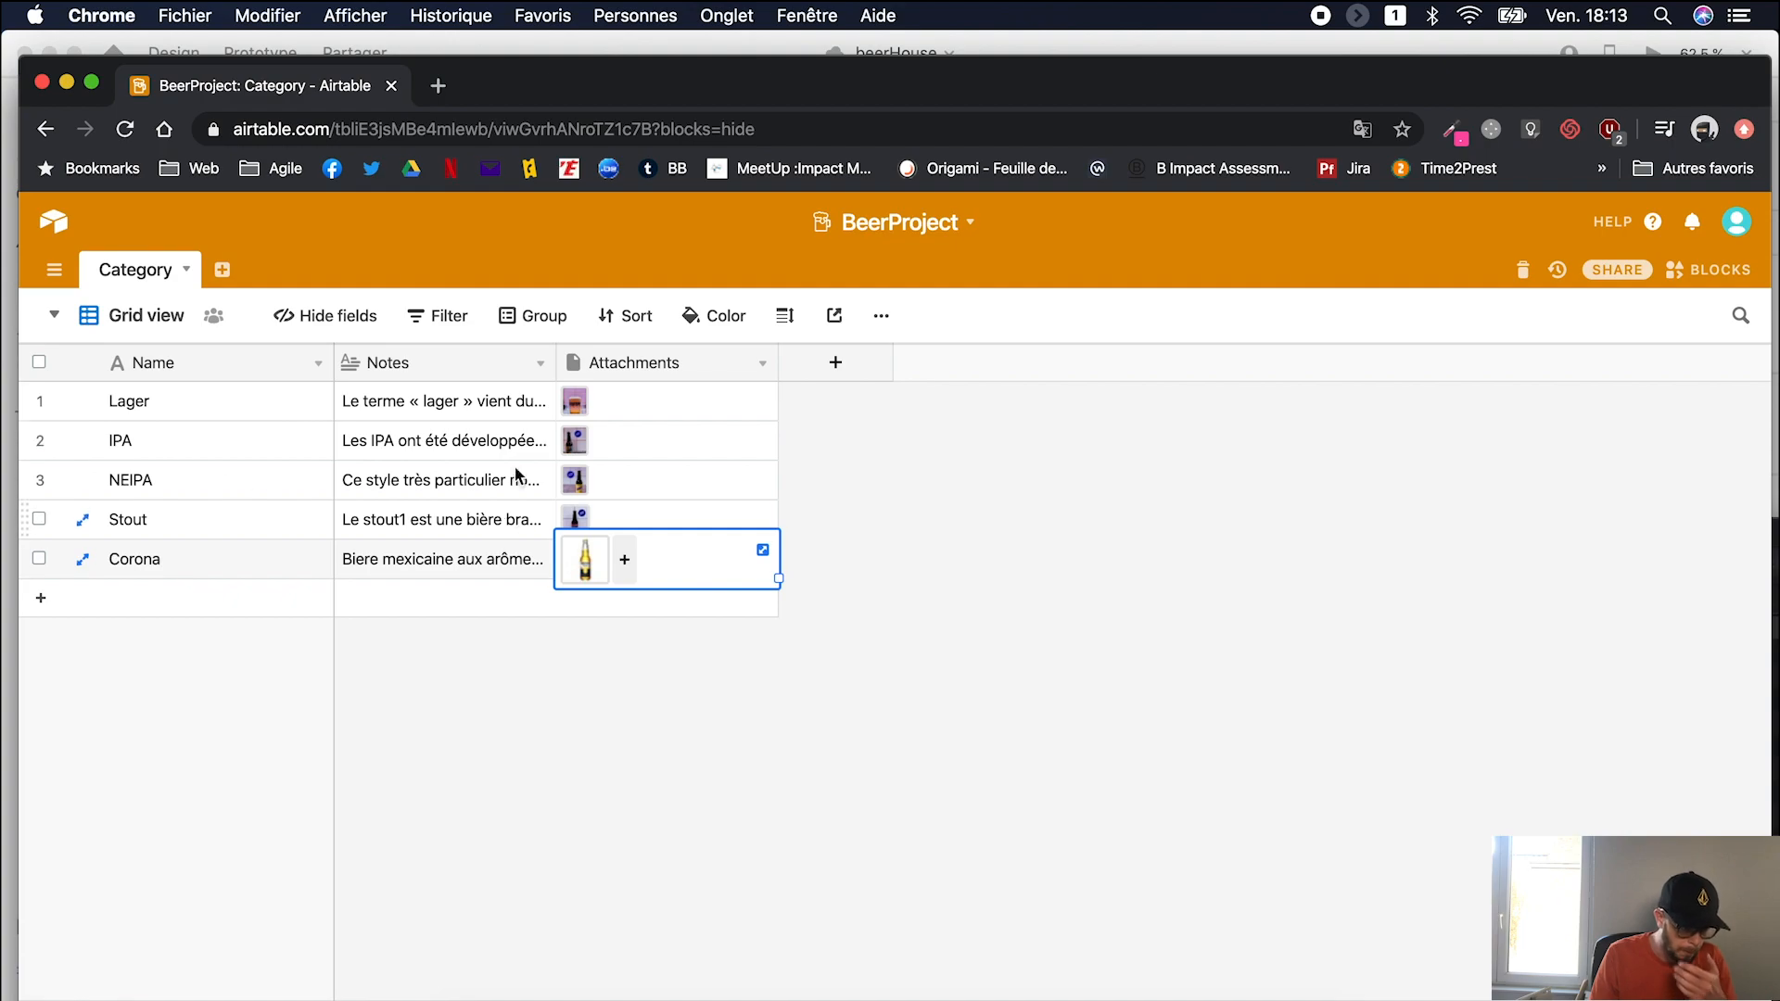
pyautogui.click(672, 676)
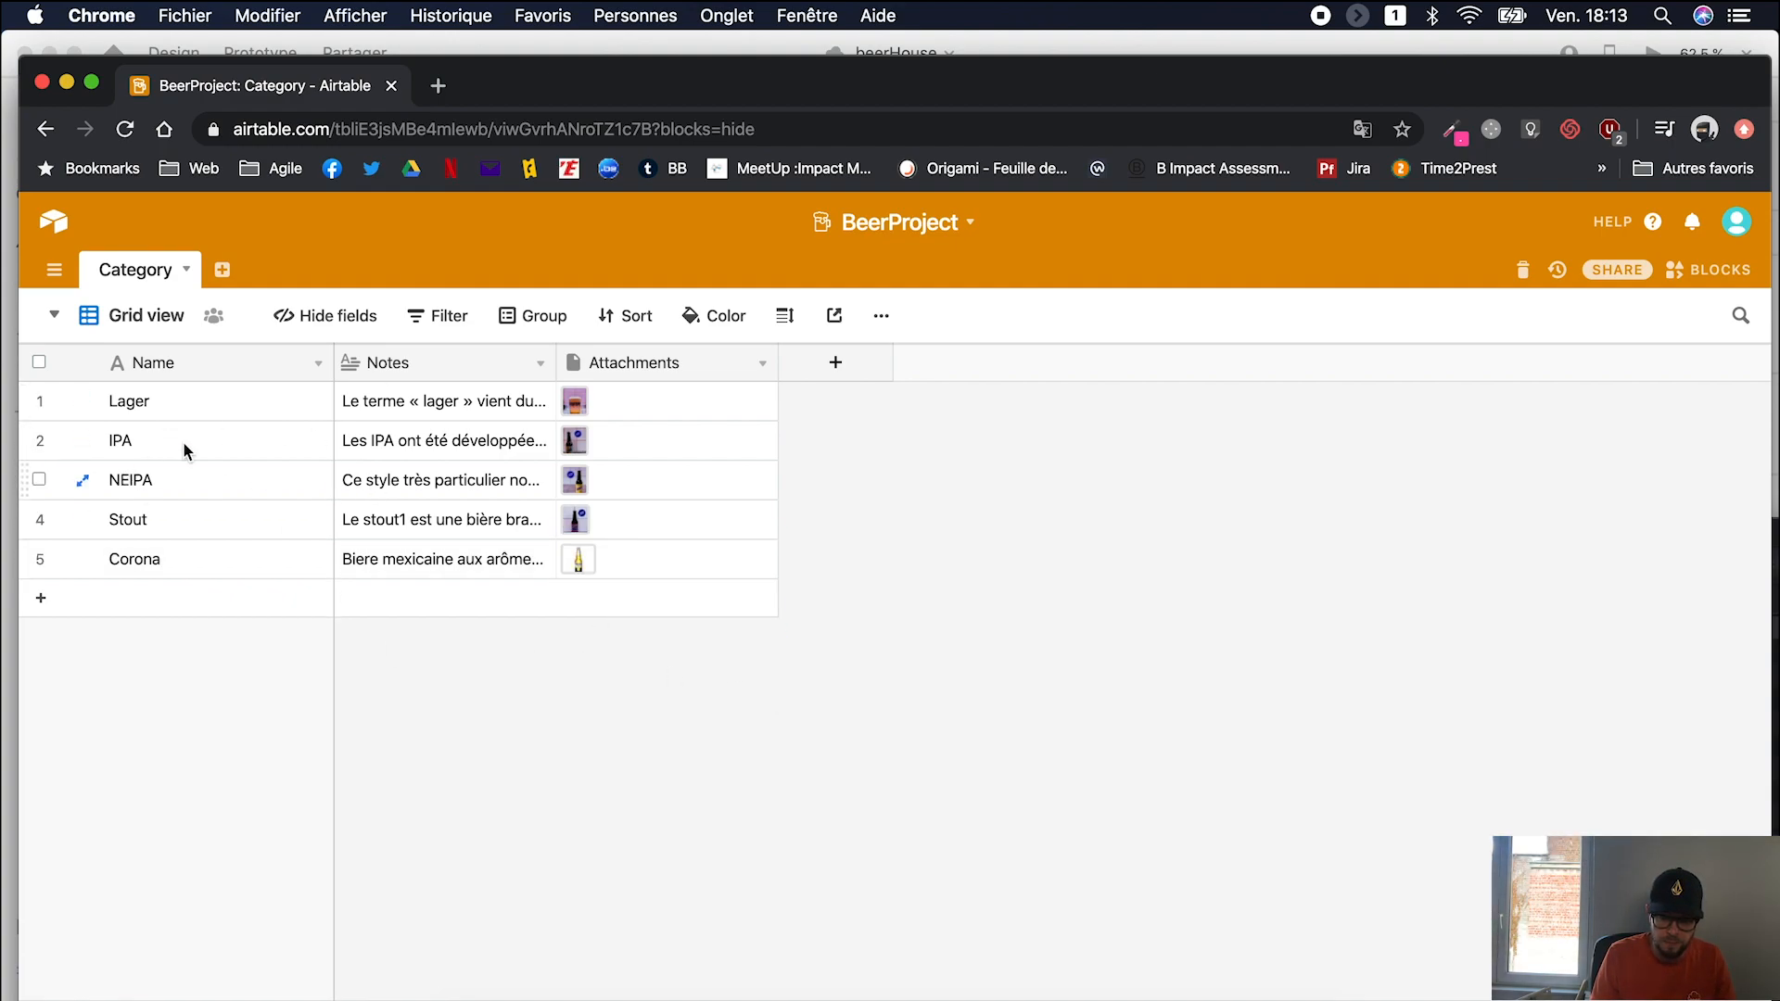
# Step: View the API key section in the Airtable account overview, and return to the BeerProject Category table
pyautogui.click(1731, 237)
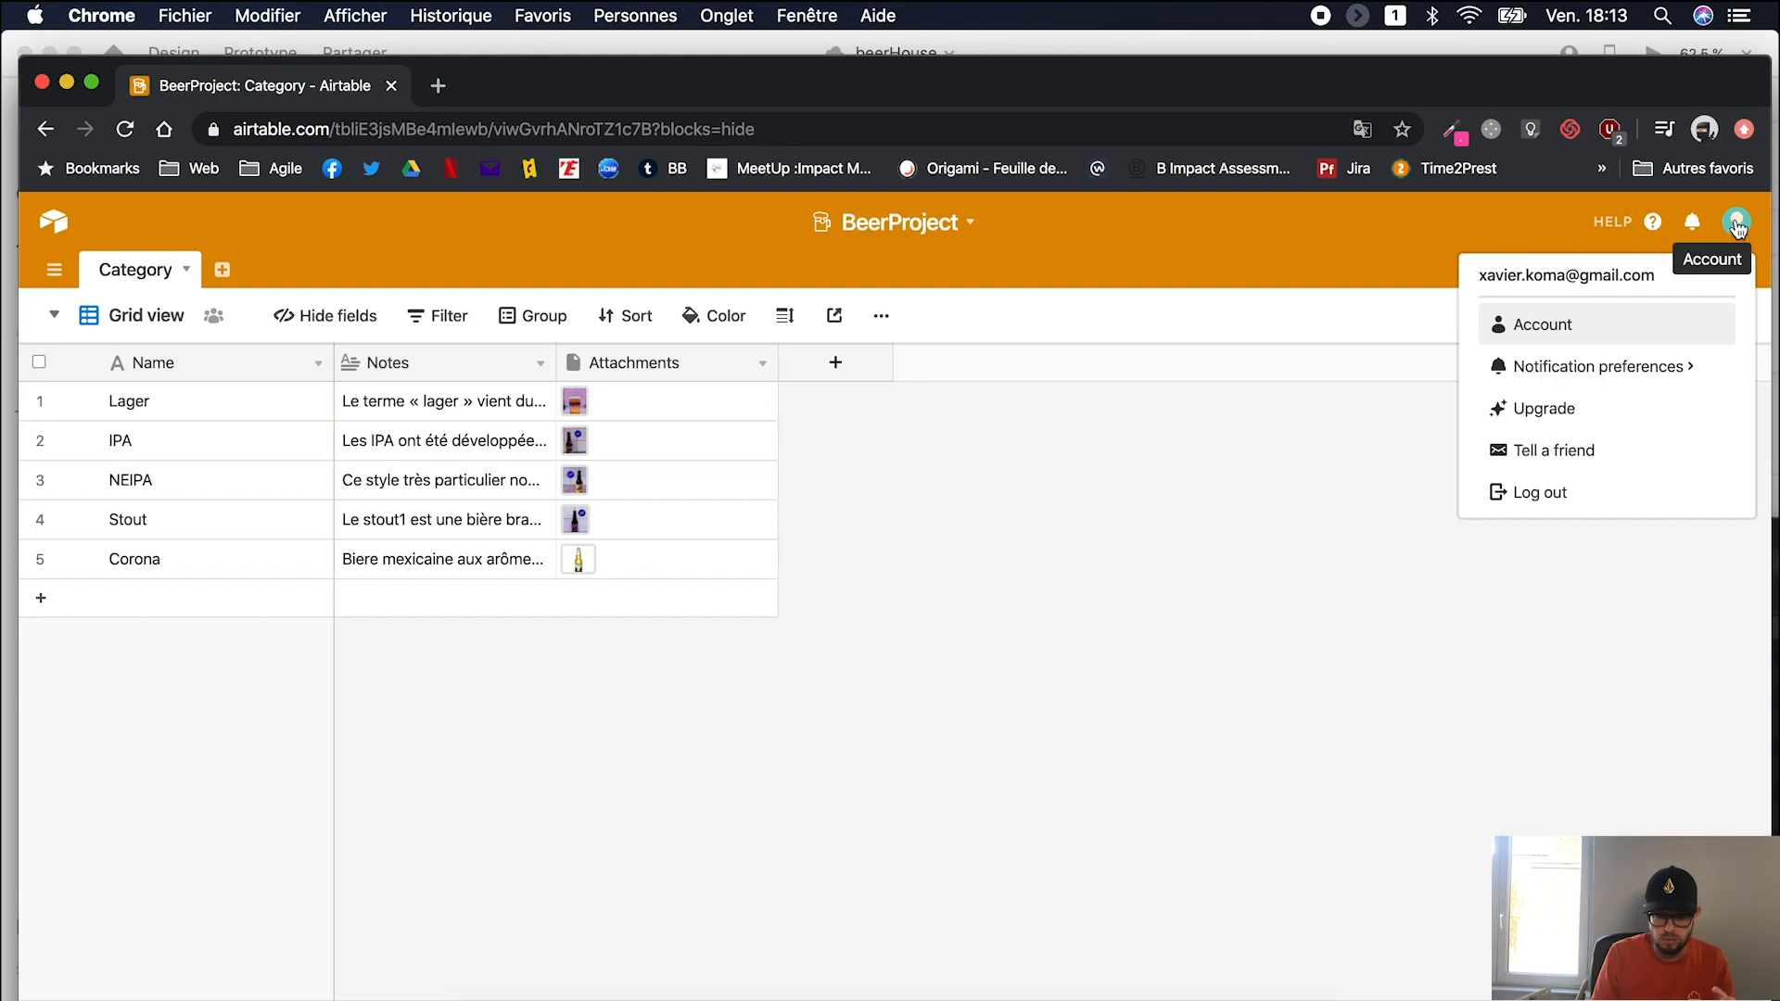
pyautogui.click(1570, 324)
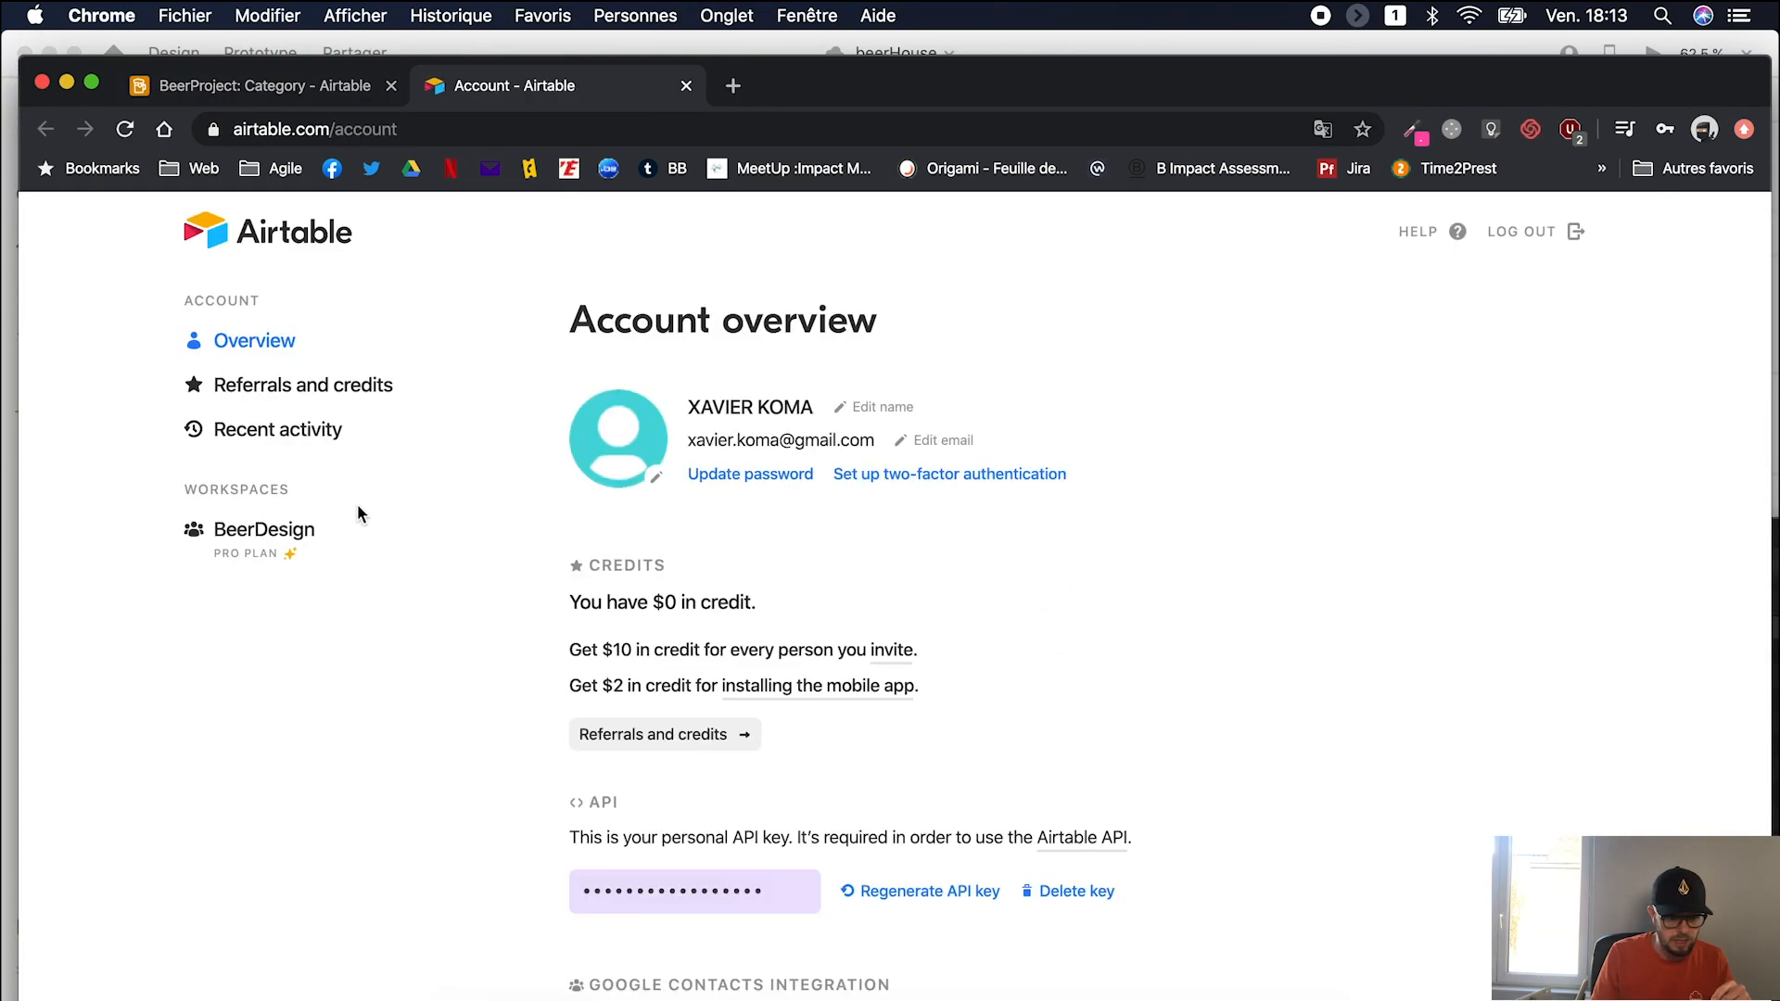
pyautogui.scroll(-5, 1057, 735)
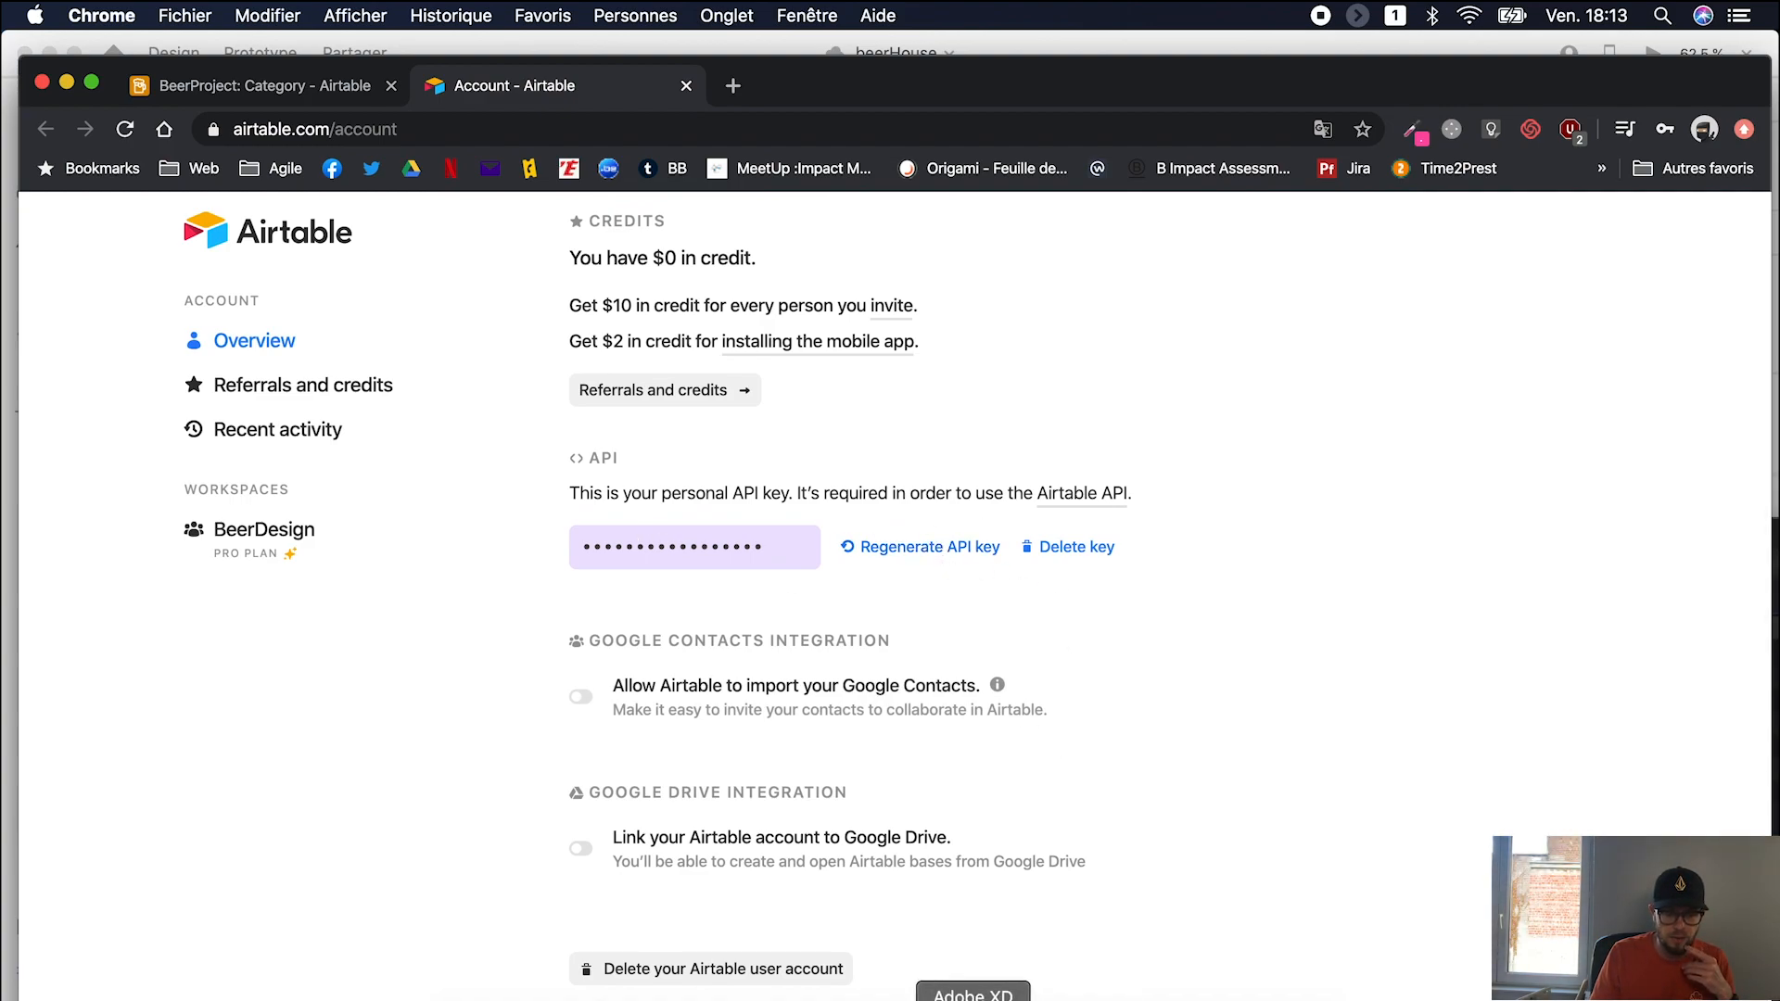
pyautogui.click(968, 994)
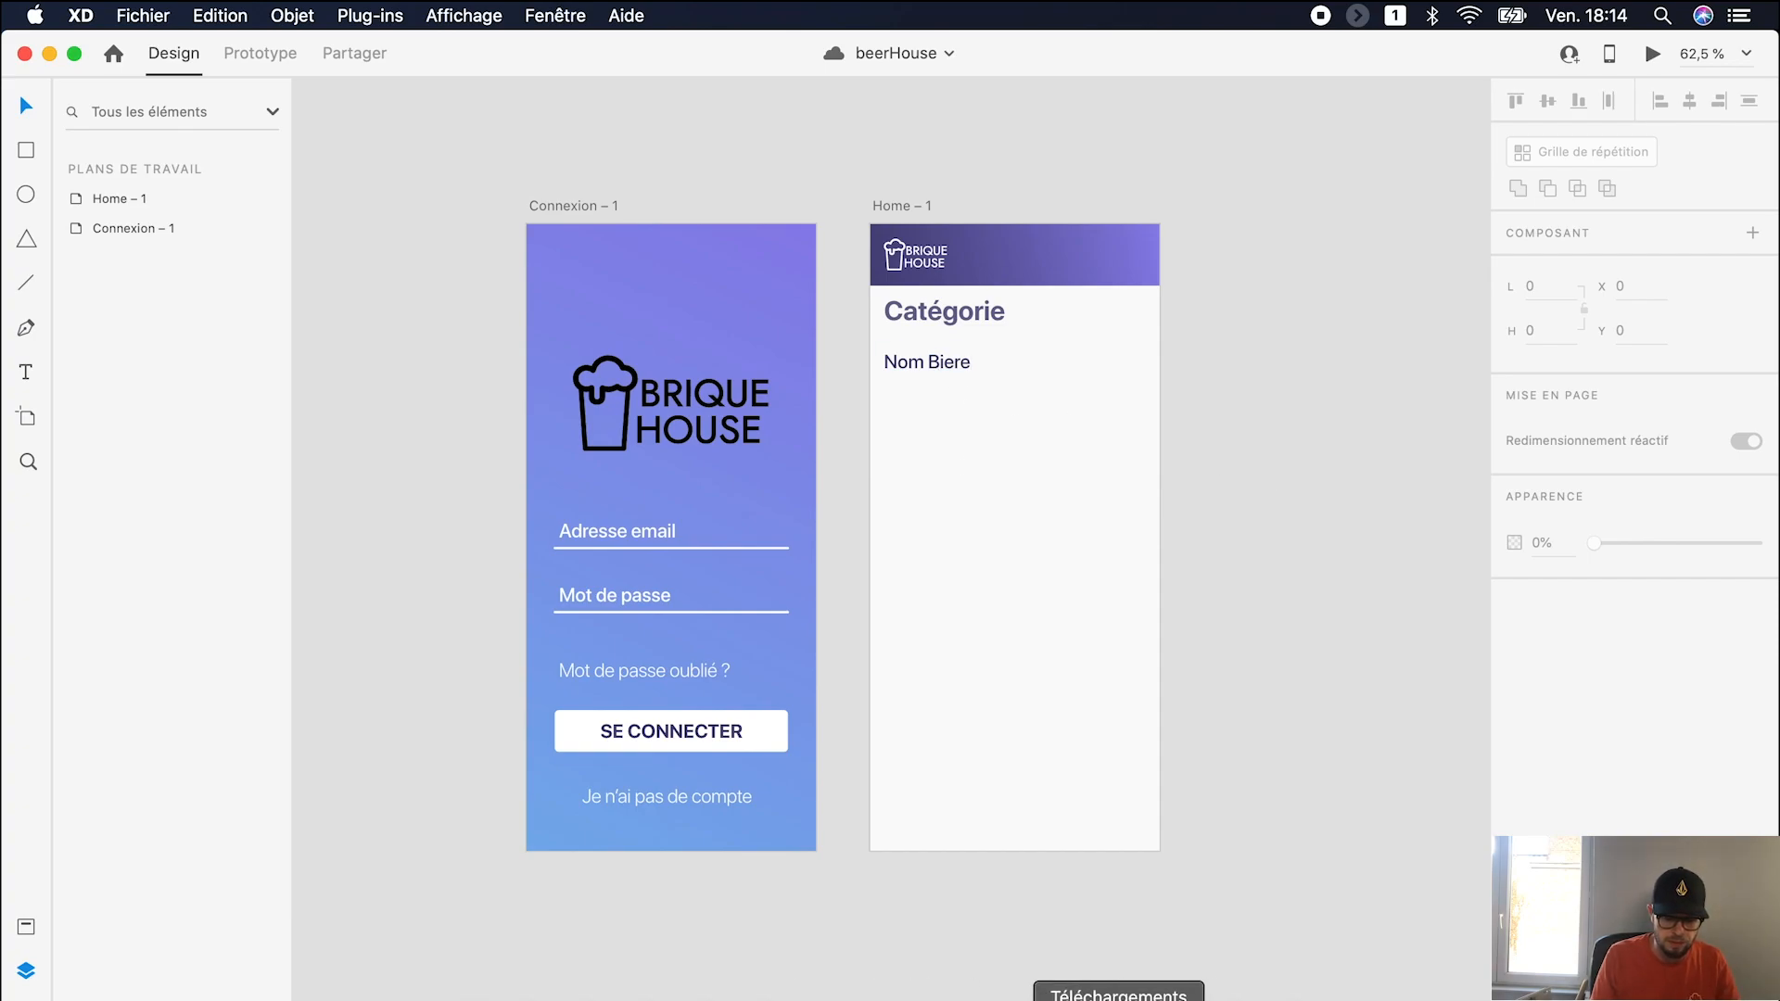
pyautogui.hotkey('ctrl', 'Up')
pyautogui.click(669, 193)
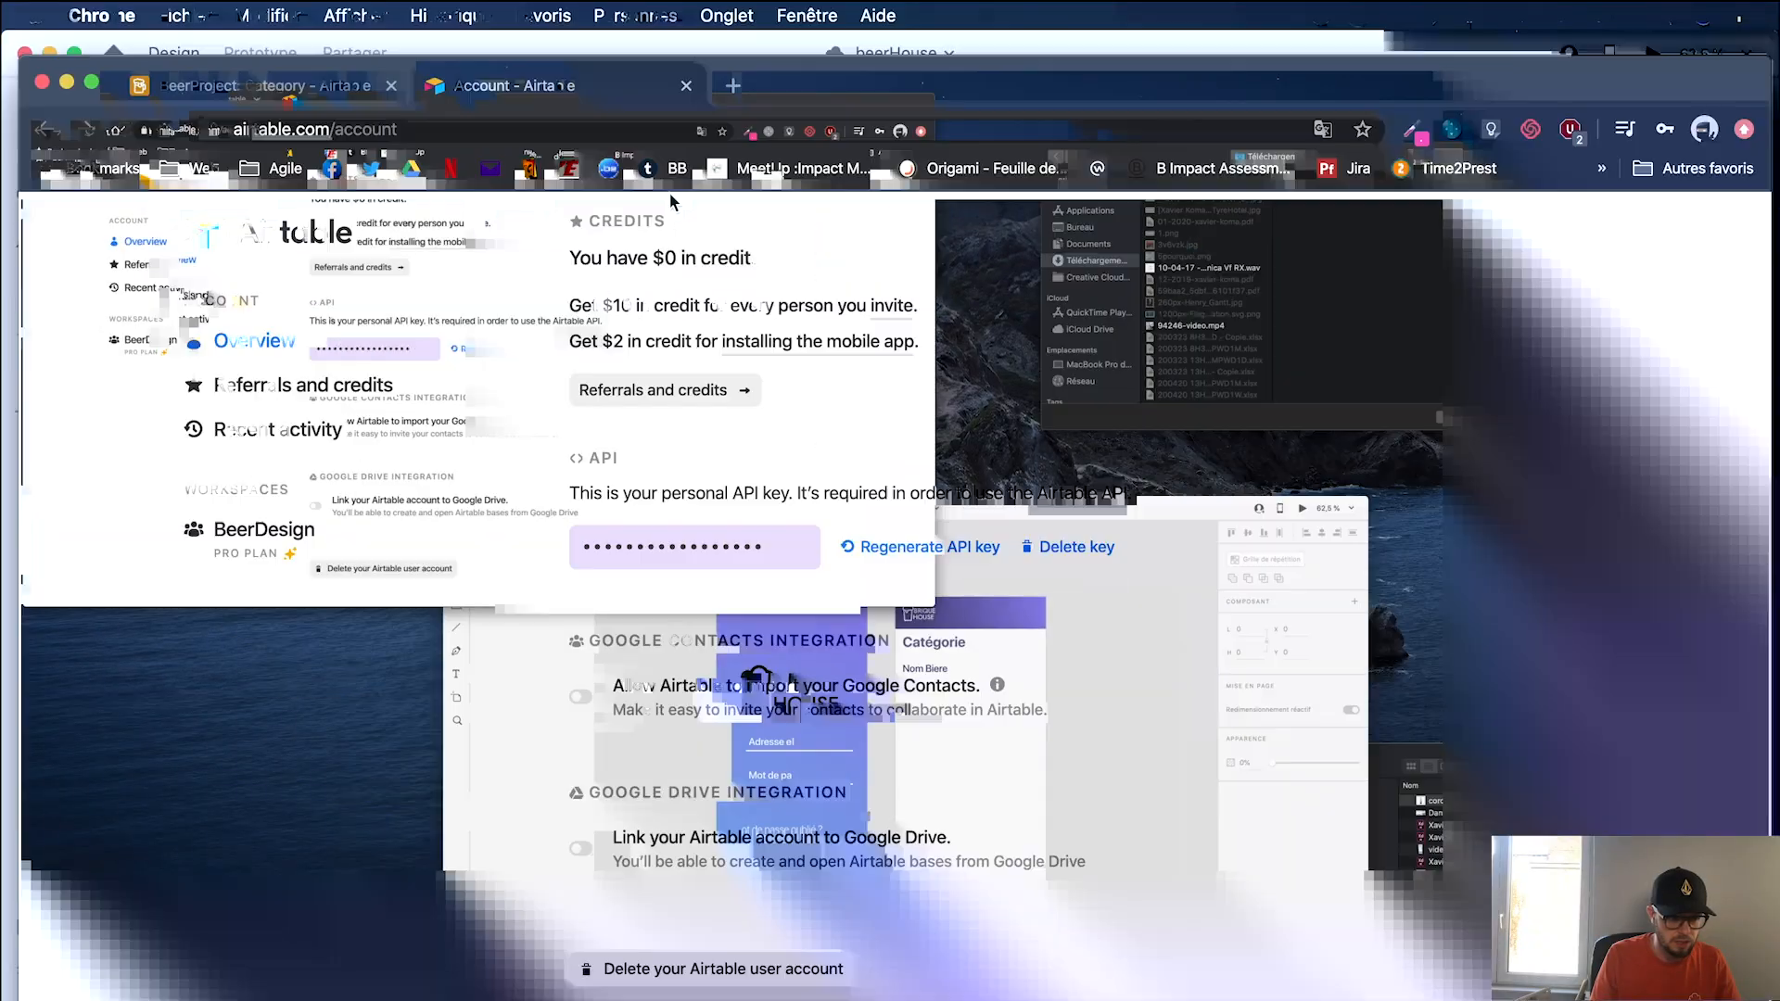
pyautogui.click(353, 84)
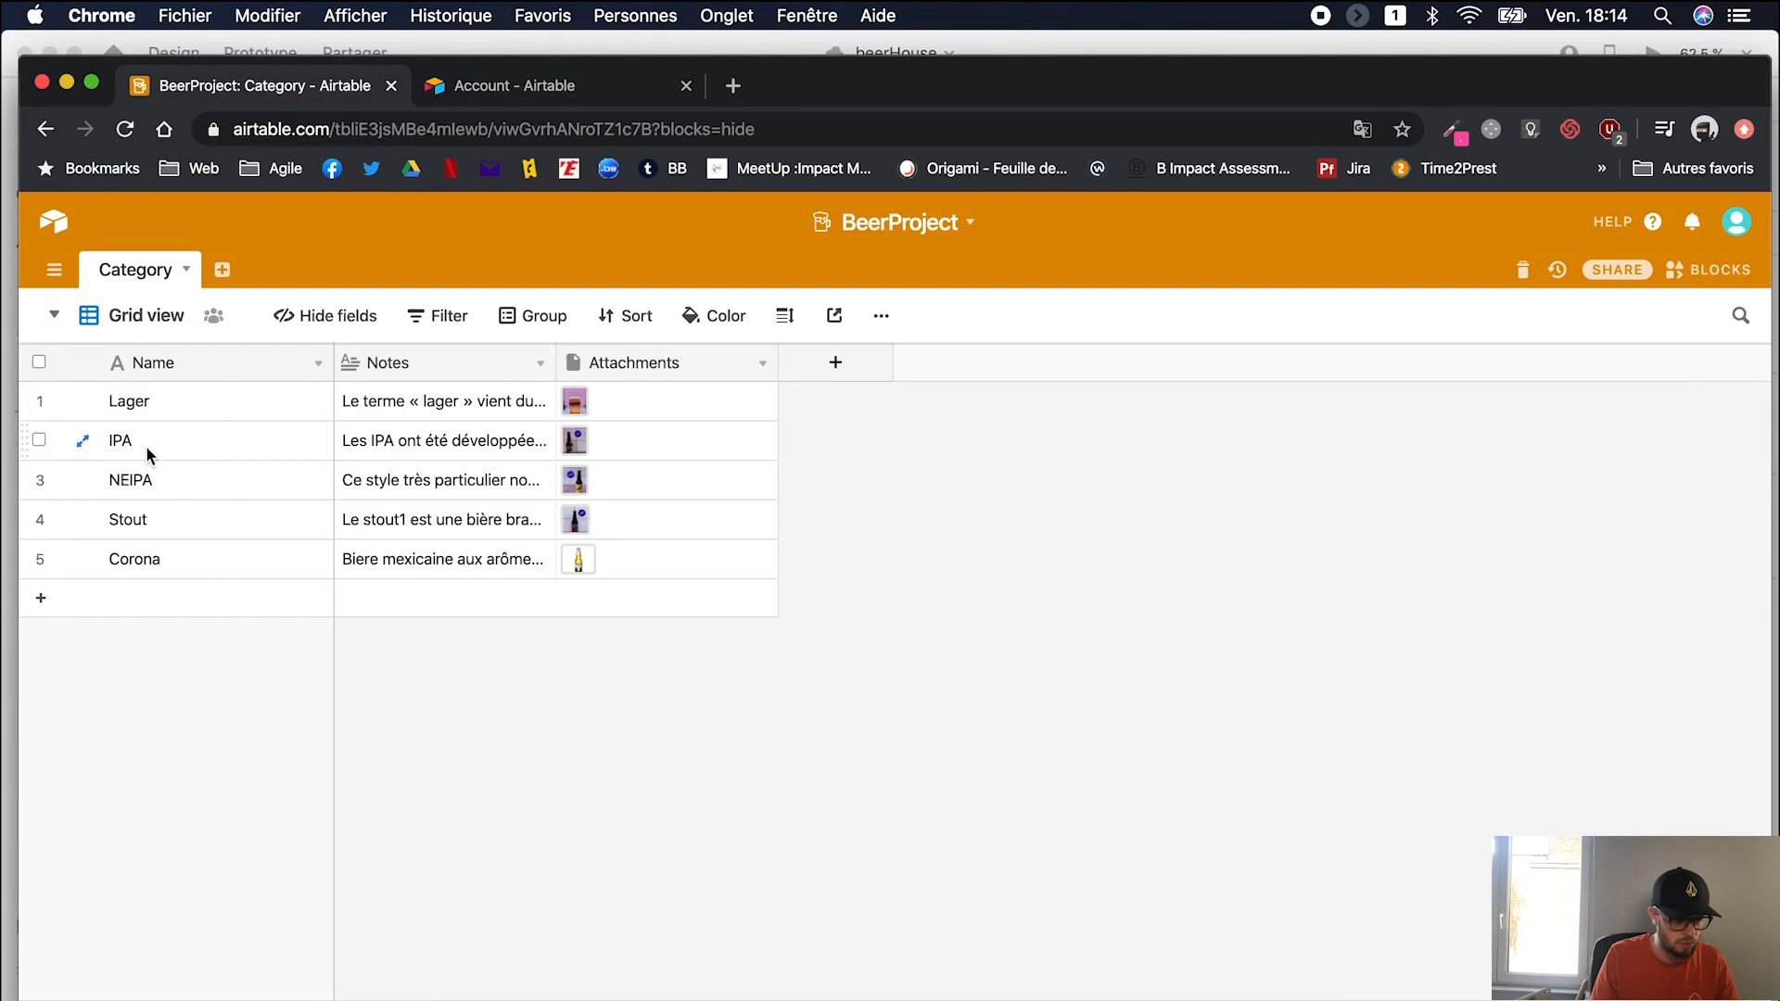
# Step: Switch to Adobe XD and turn the Nom Biere text into a vertical repeat grid of five items, widening their spacing
pyautogui.hotkey('ctrl', 'Up')
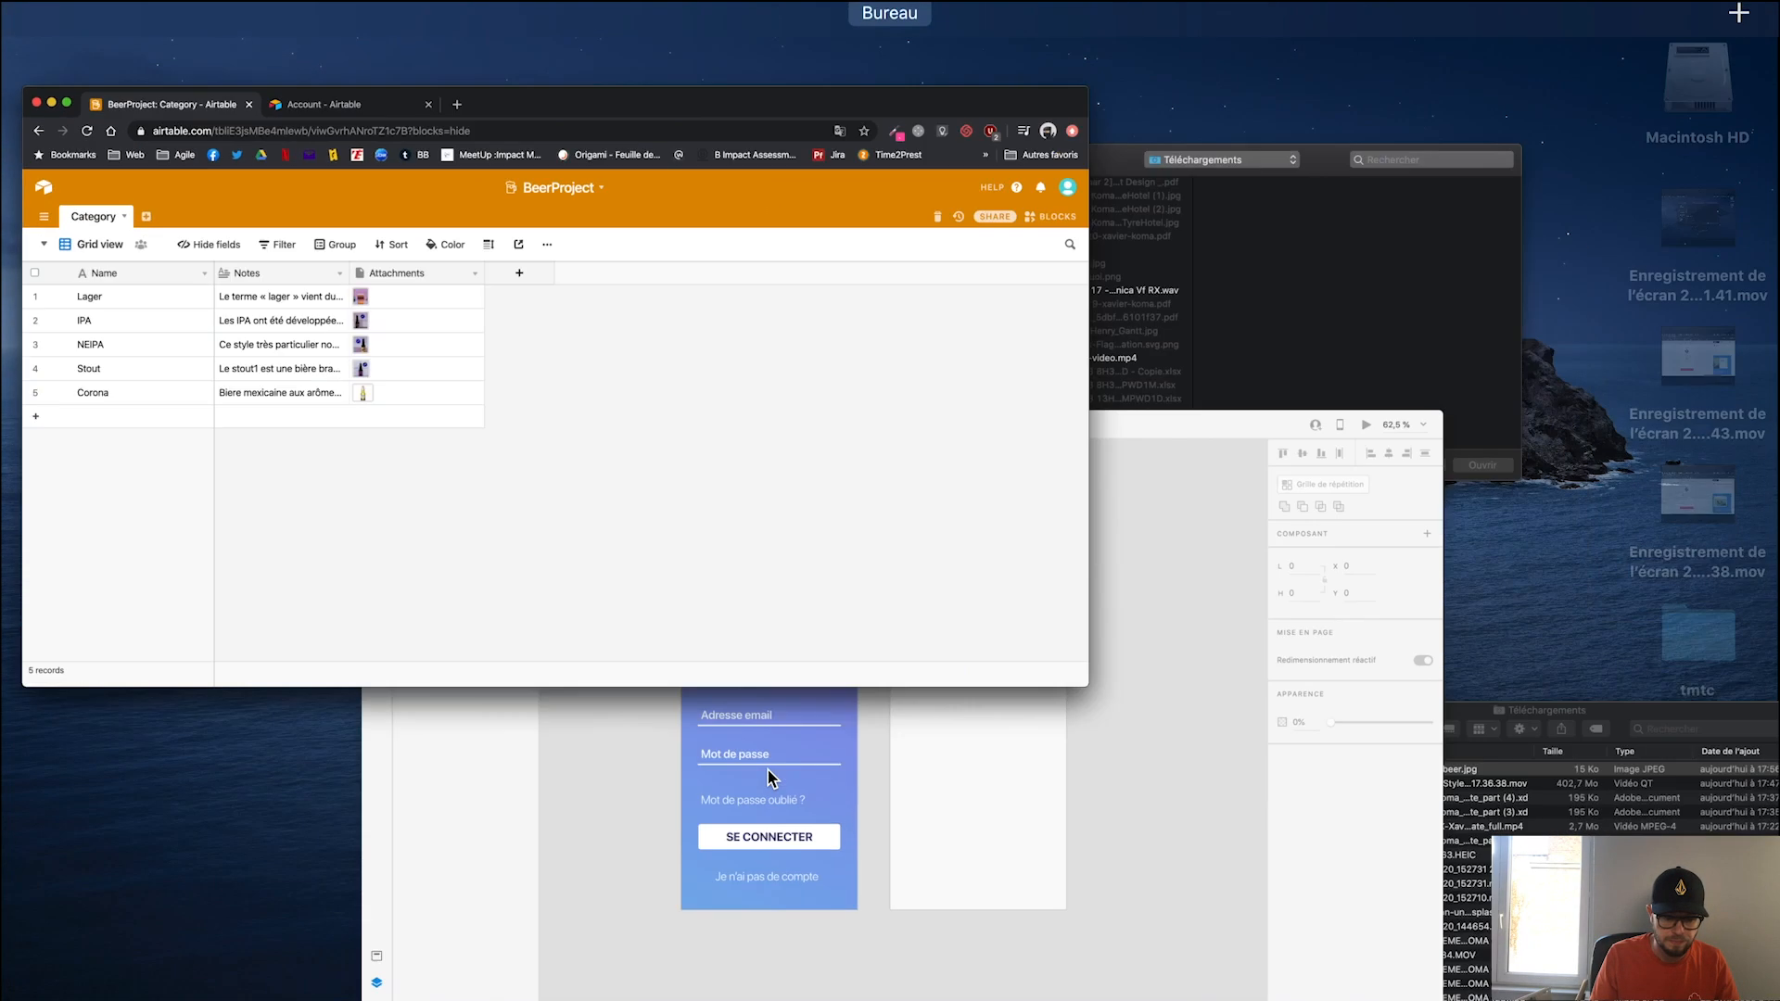
pyautogui.click(1115, 837)
pyautogui.click(931, 360)
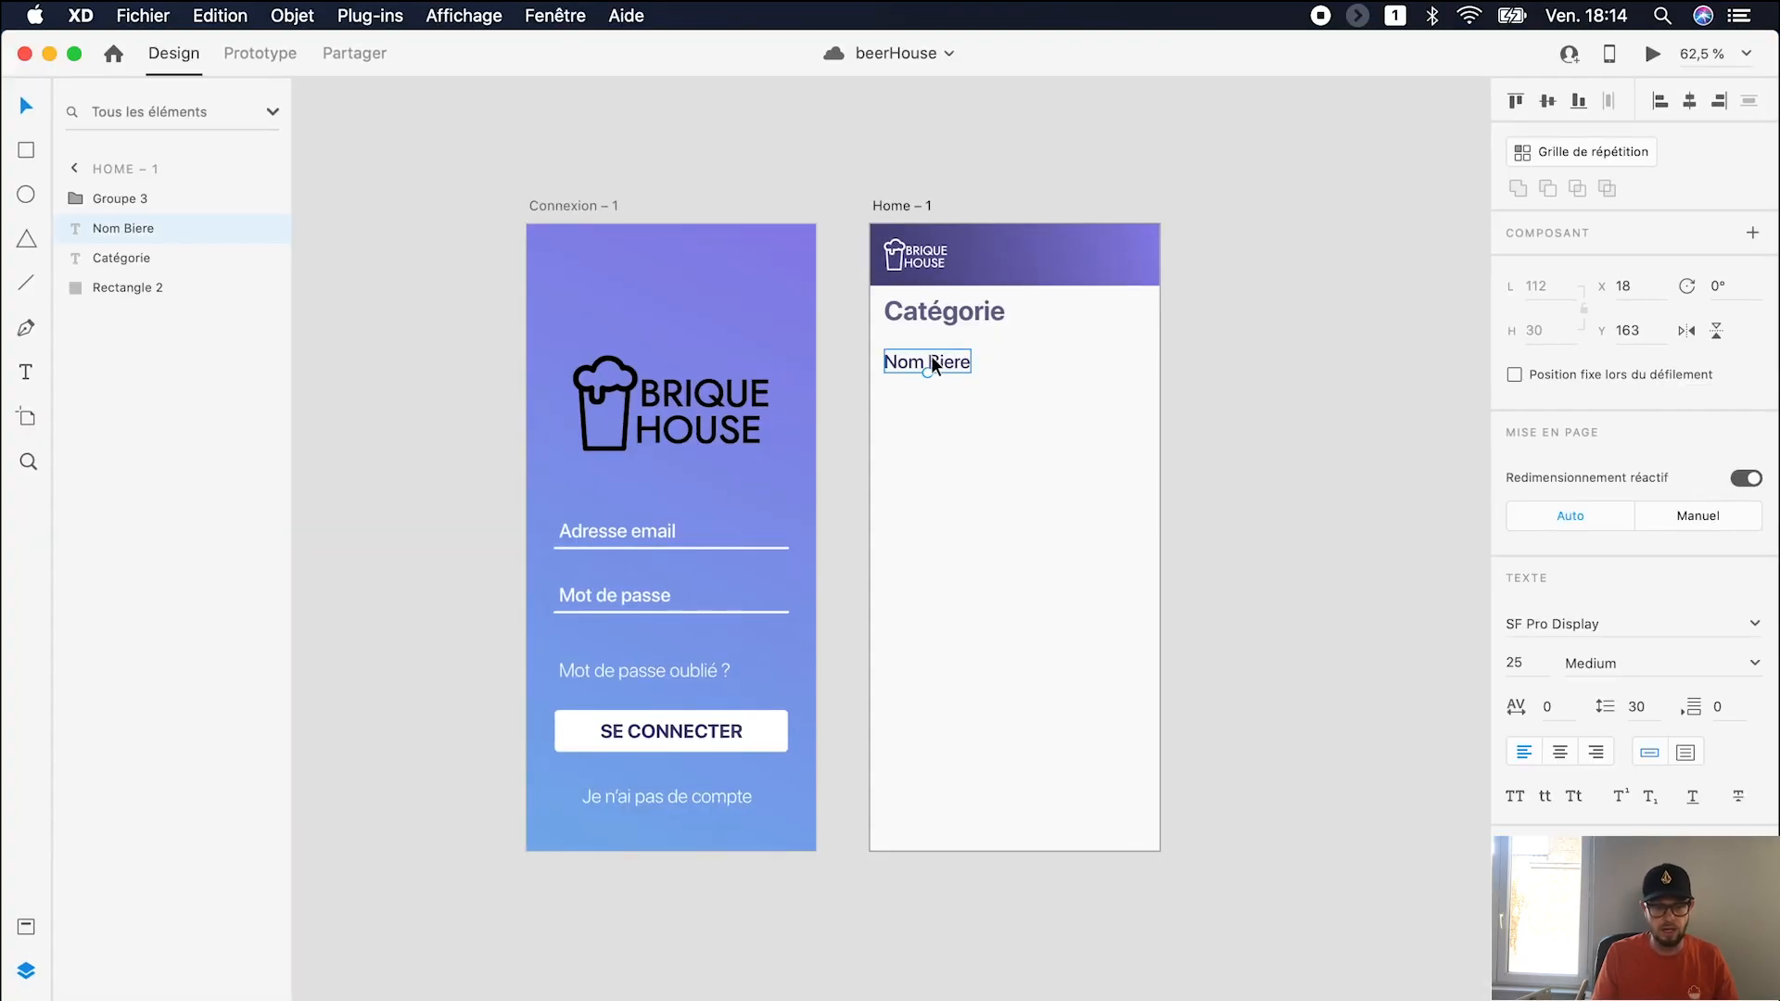
pyautogui.doubleClick(929, 361)
pyautogui.click(929, 362)
pyautogui.click(1221, 403)
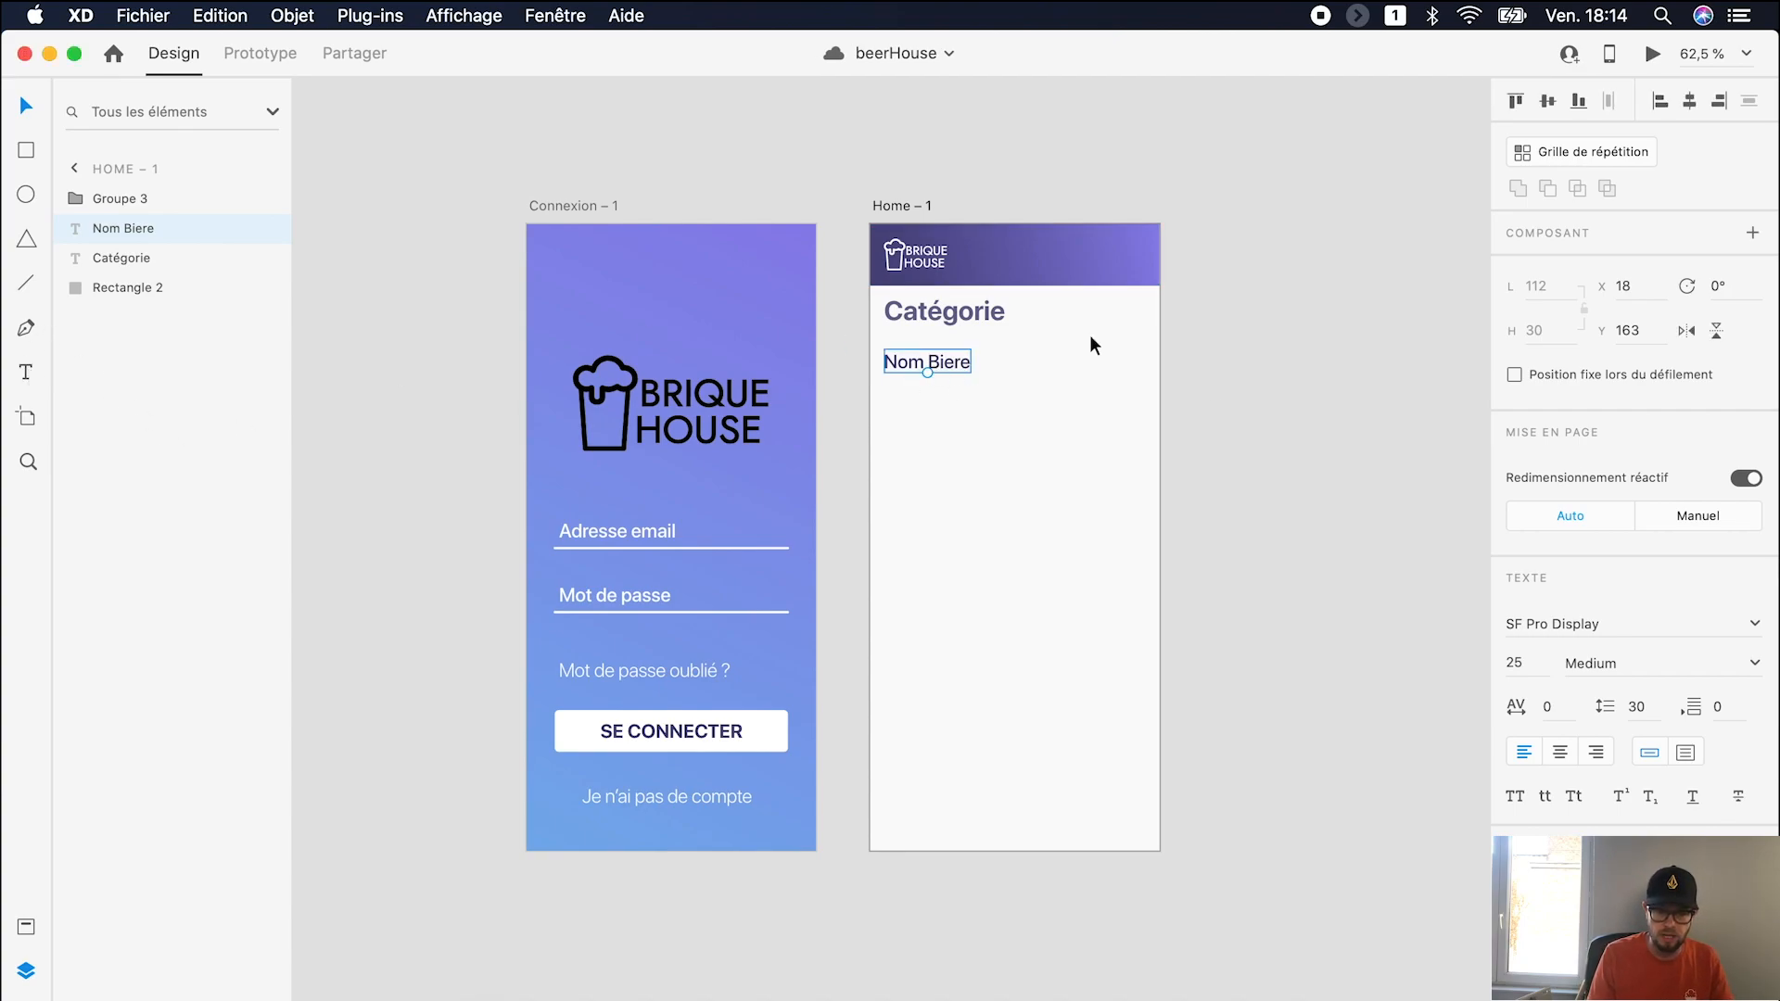
pyautogui.click(1576, 150)
pyautogui.moveTo(927, 373); pyautogui.dragTo(924, 539)
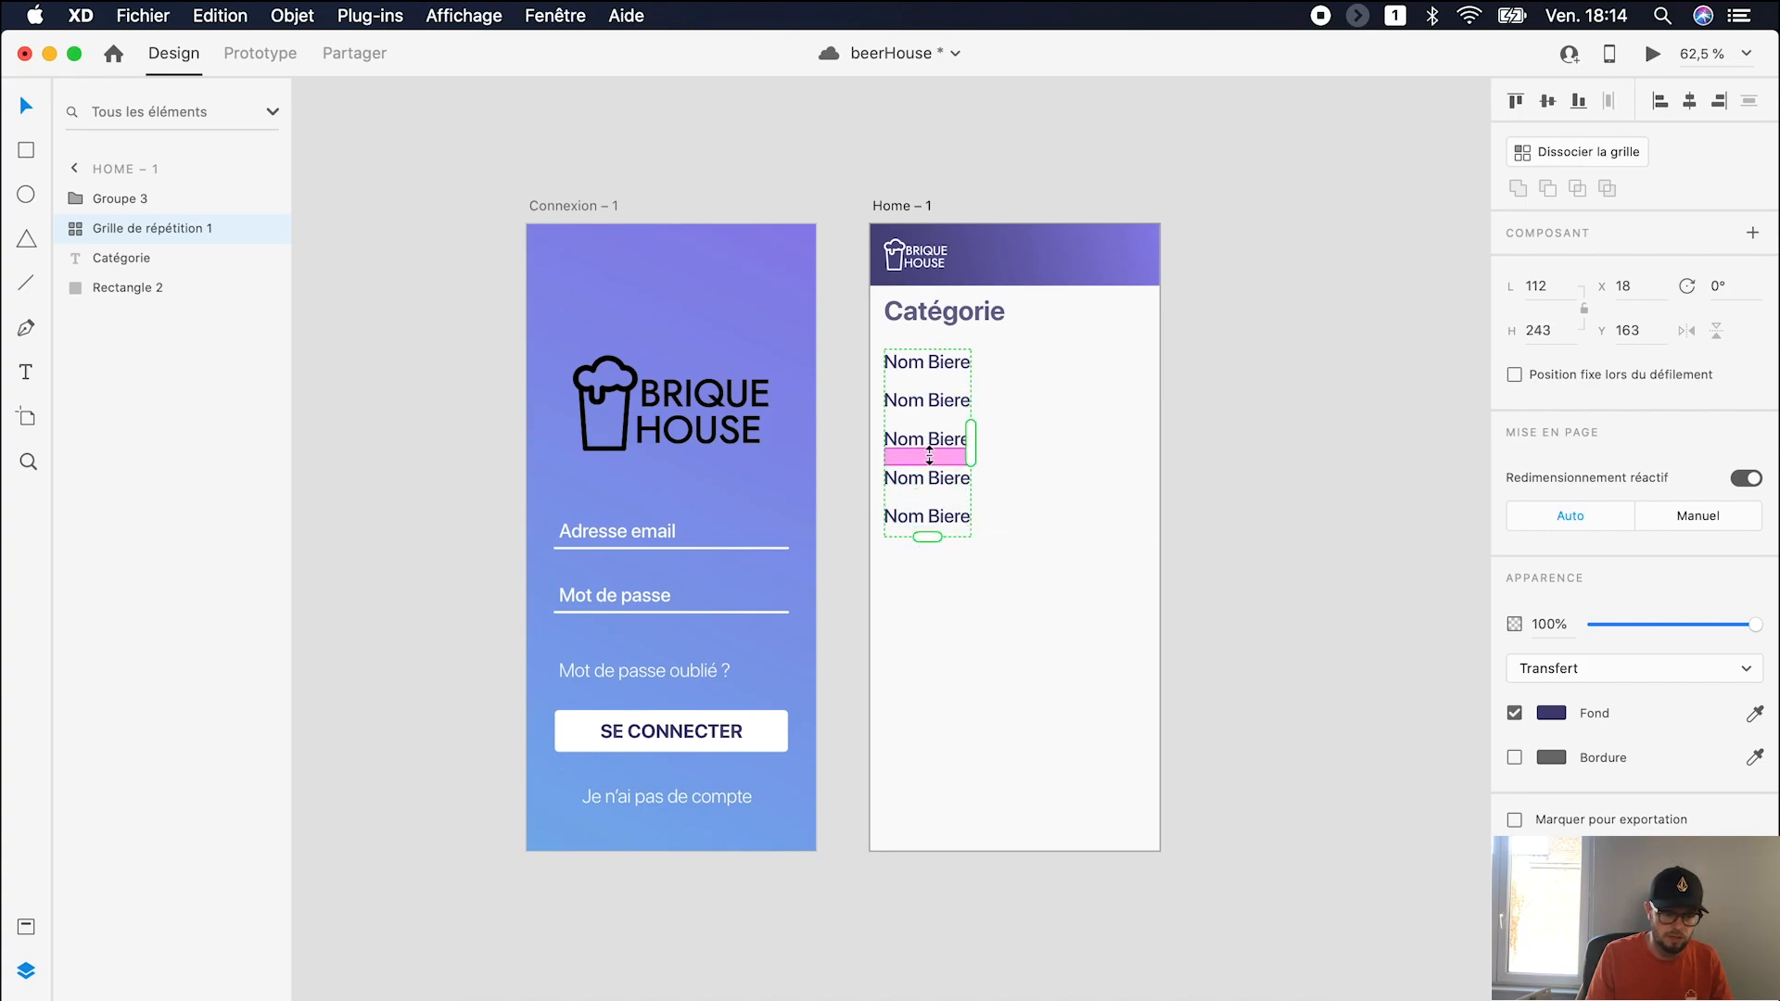
pyautogui.moveTo(927, 423); pyautogui.dragTo(931, 472)
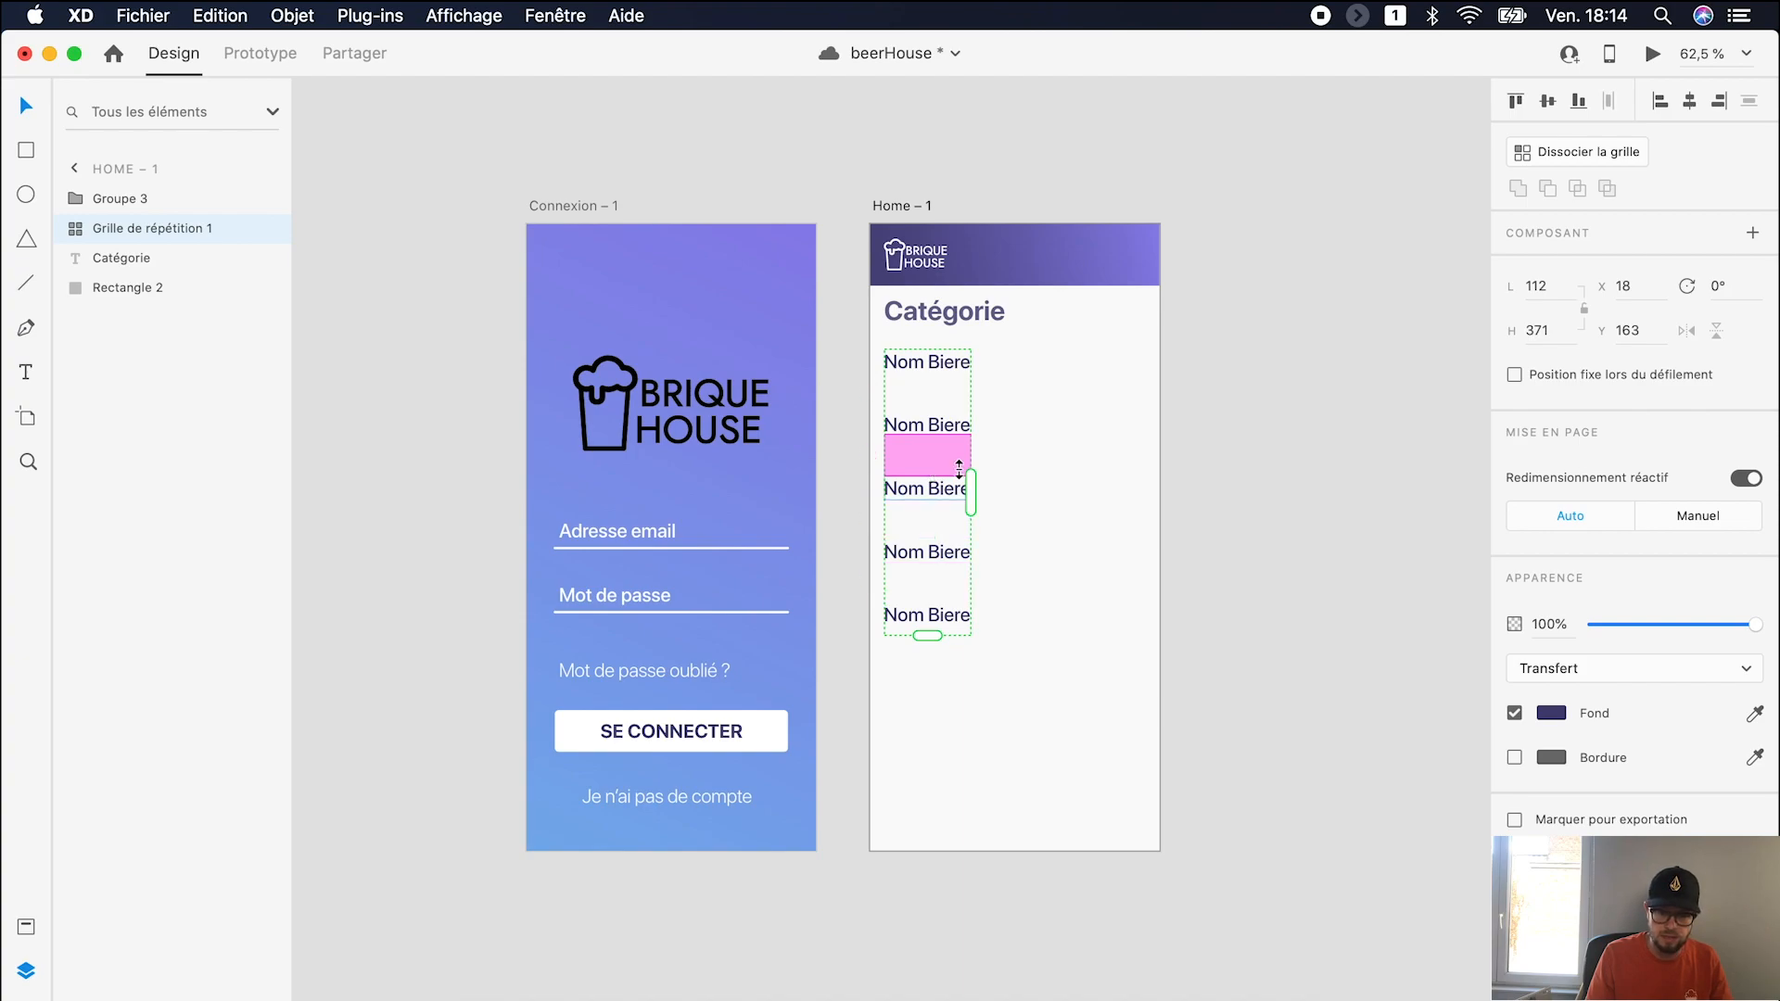
# Step: Ungroup the repeat grid and select the five separate Nom Biere texts on the Home – 1 artboard
pyautogui.click(1589, 152)
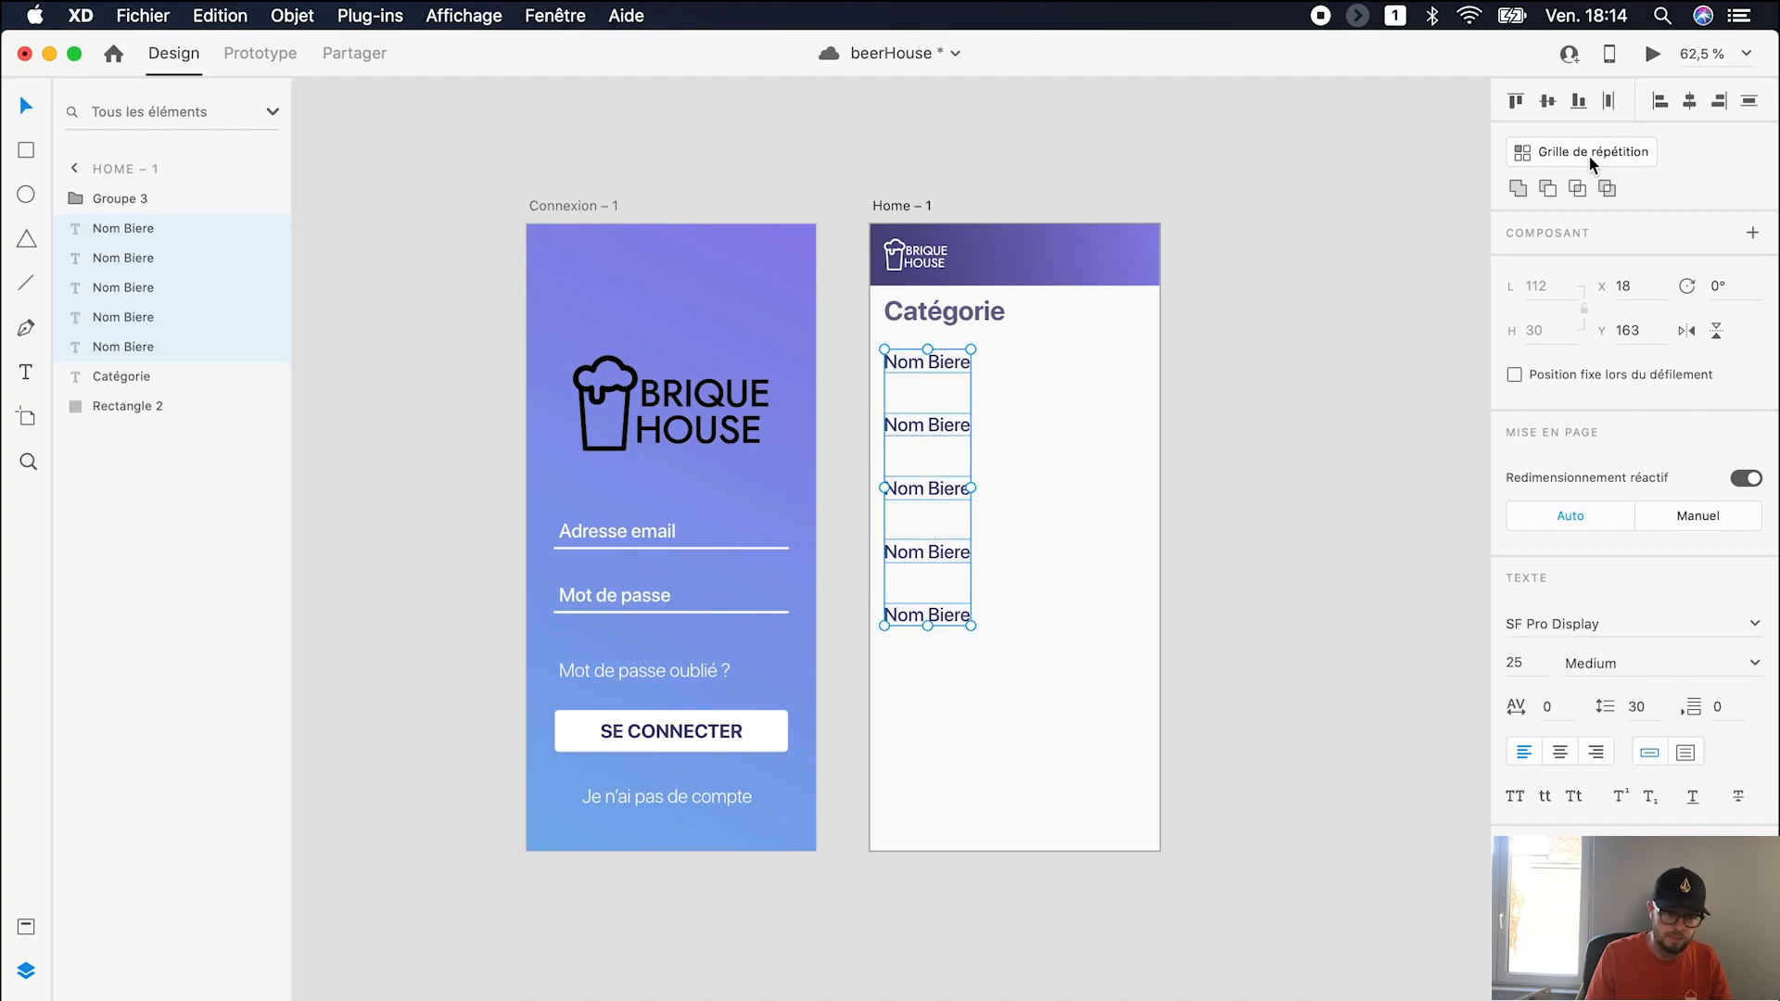
pyautogui.click(1049, 808)
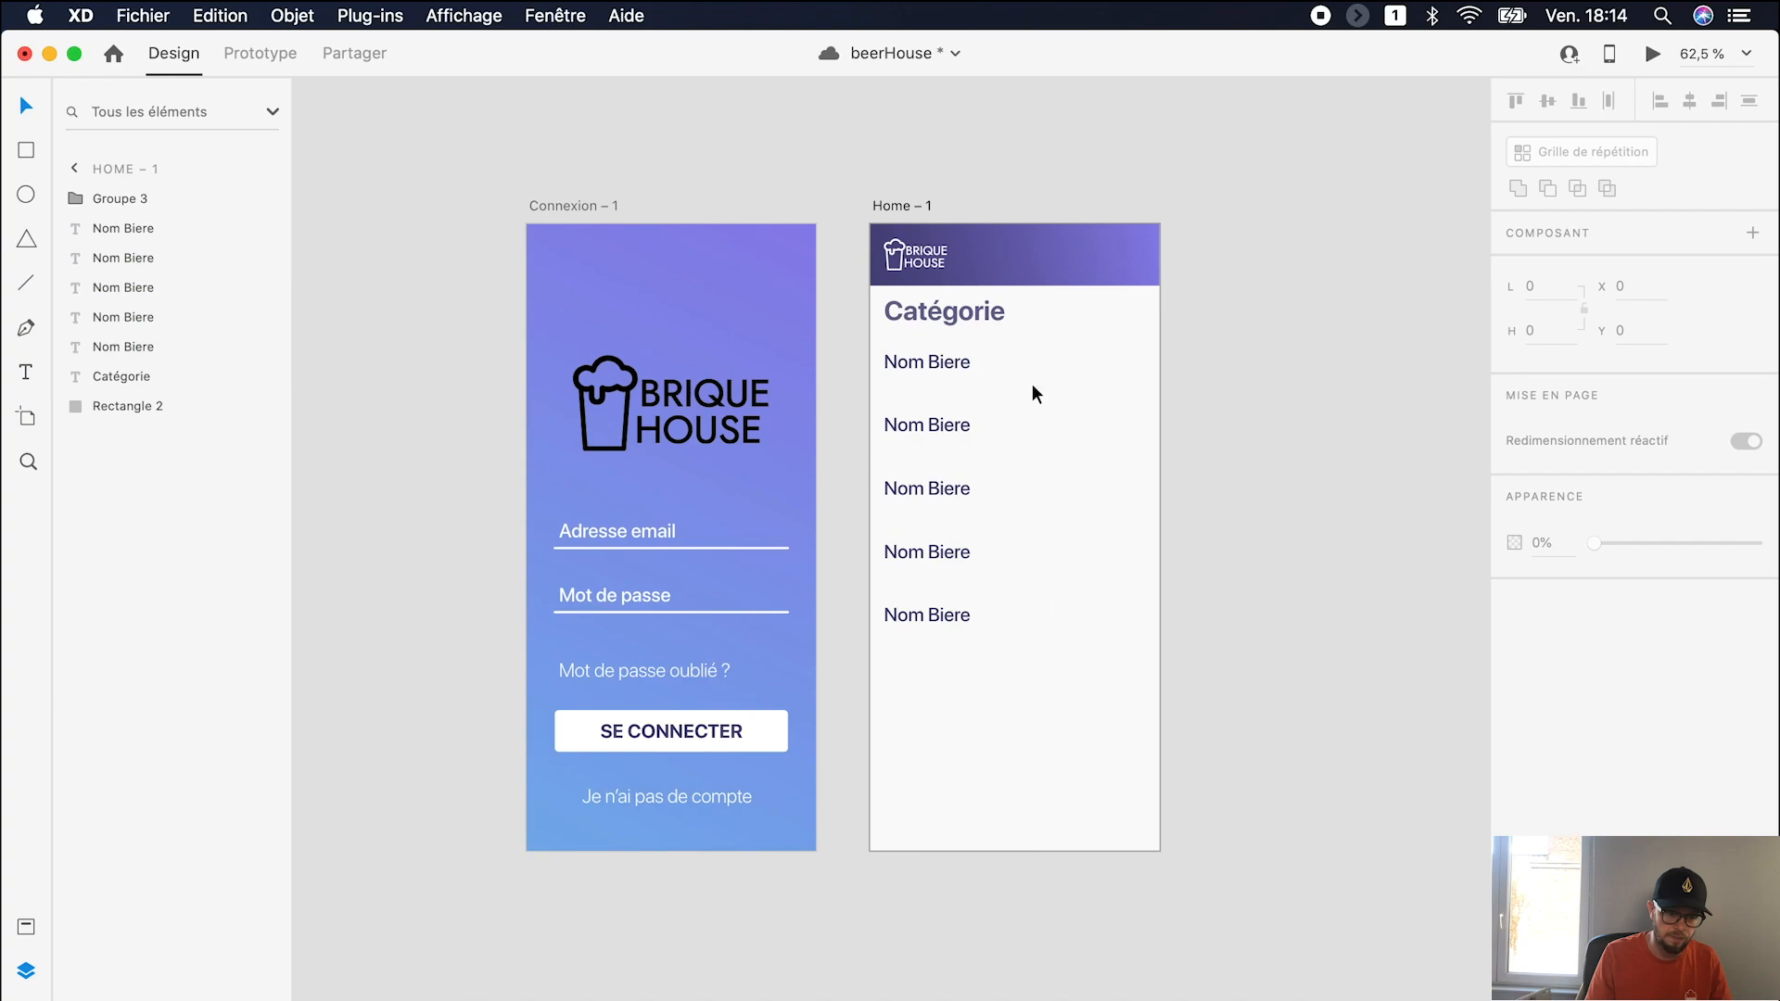
pyautogui.moveTo(1034, 364); pyautogui.dragTo(904, 641)
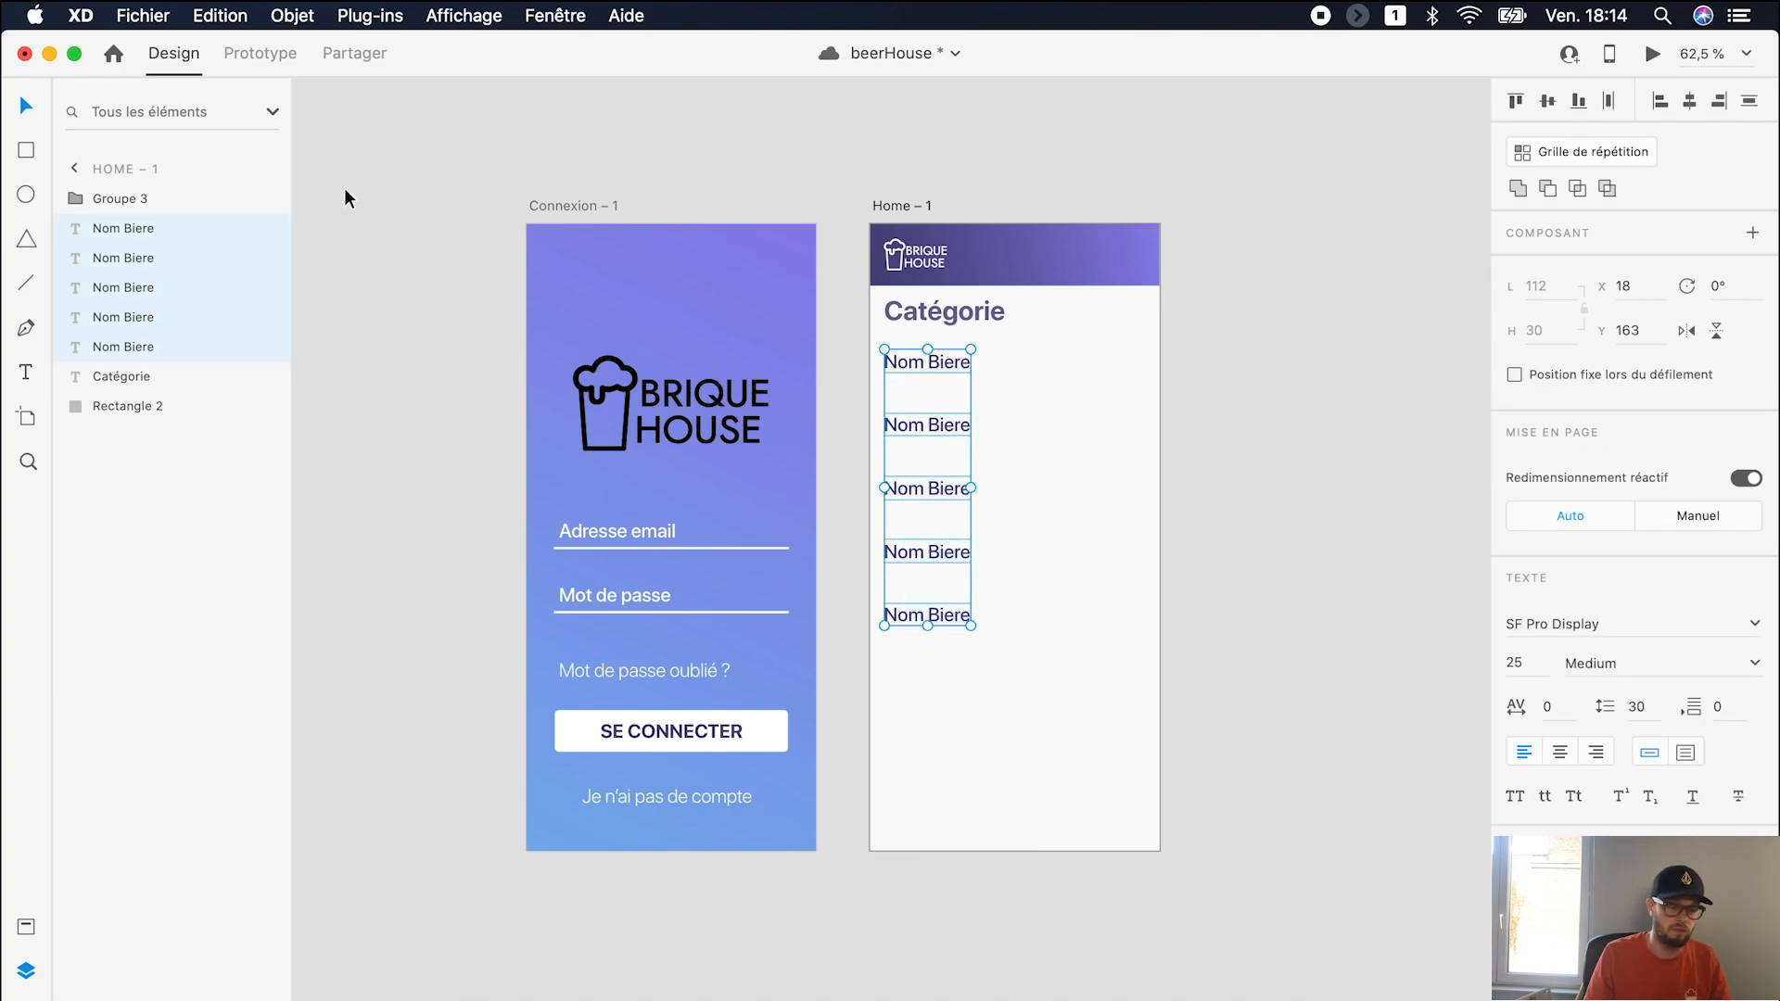
# Step: Open the Airtable plug-in for the selected texts and choose the base BeerProject and the table Category
pyautogui.click(375, 16)
pyautogui.click(391, 48)
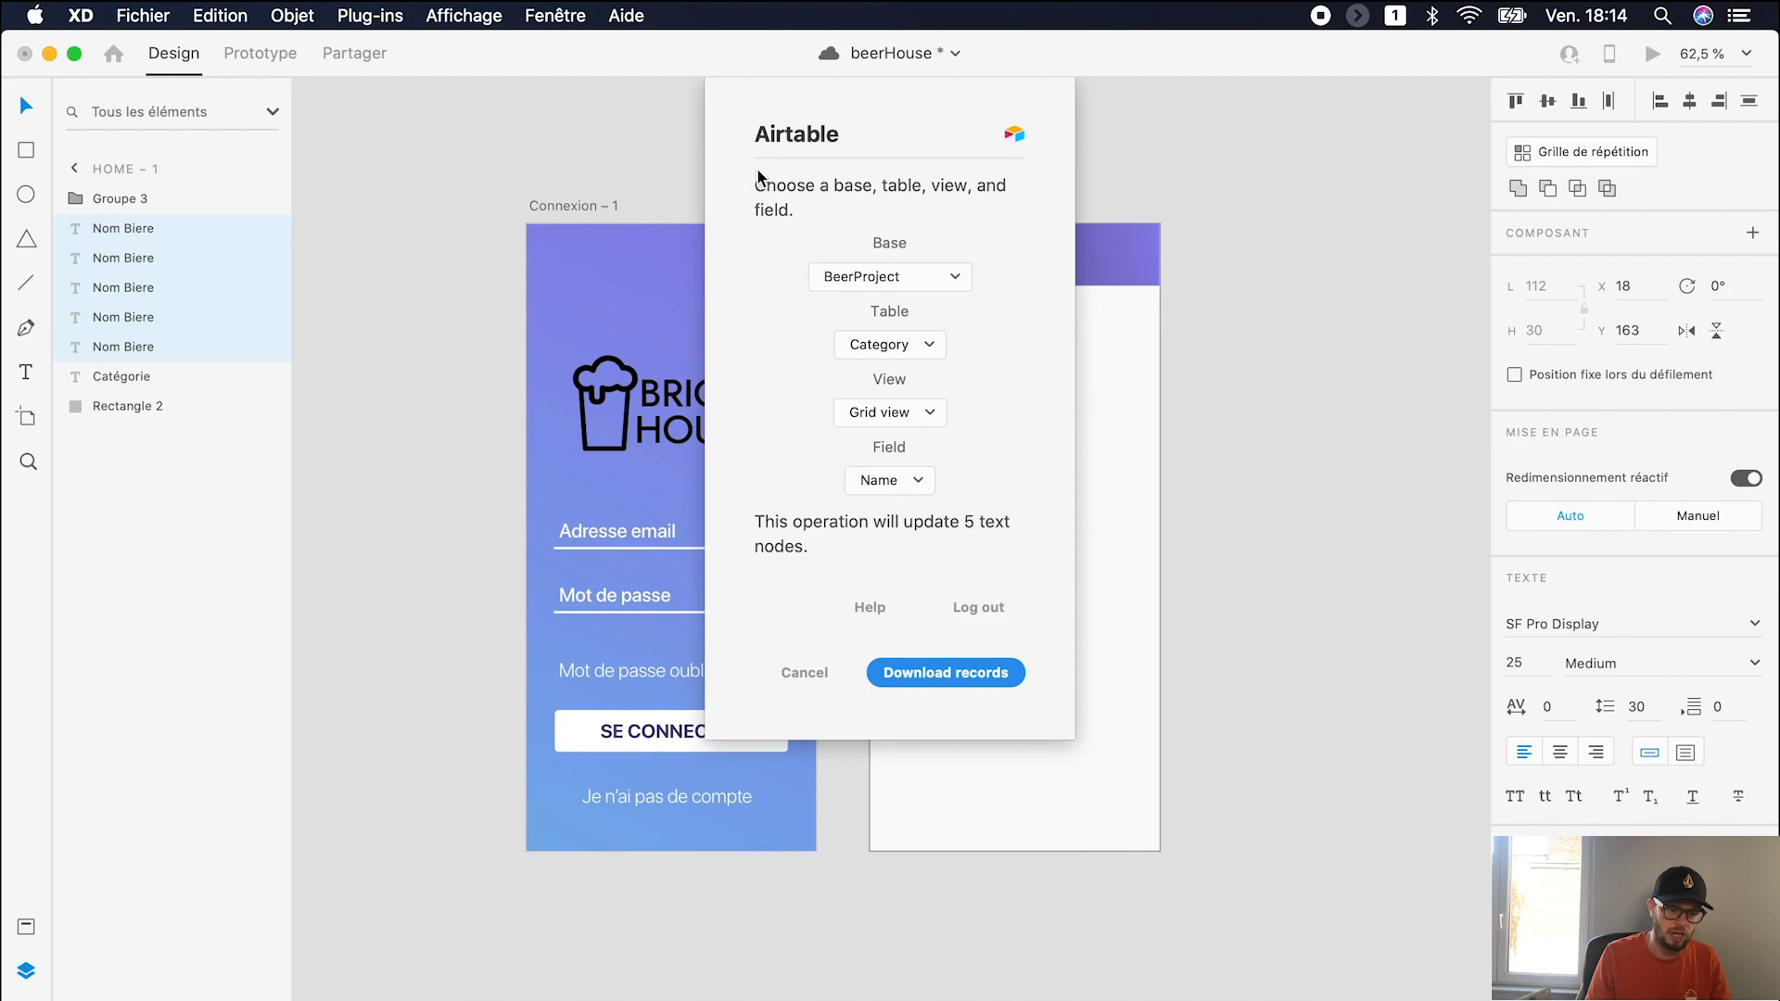
pyautogui.click(899, 276)
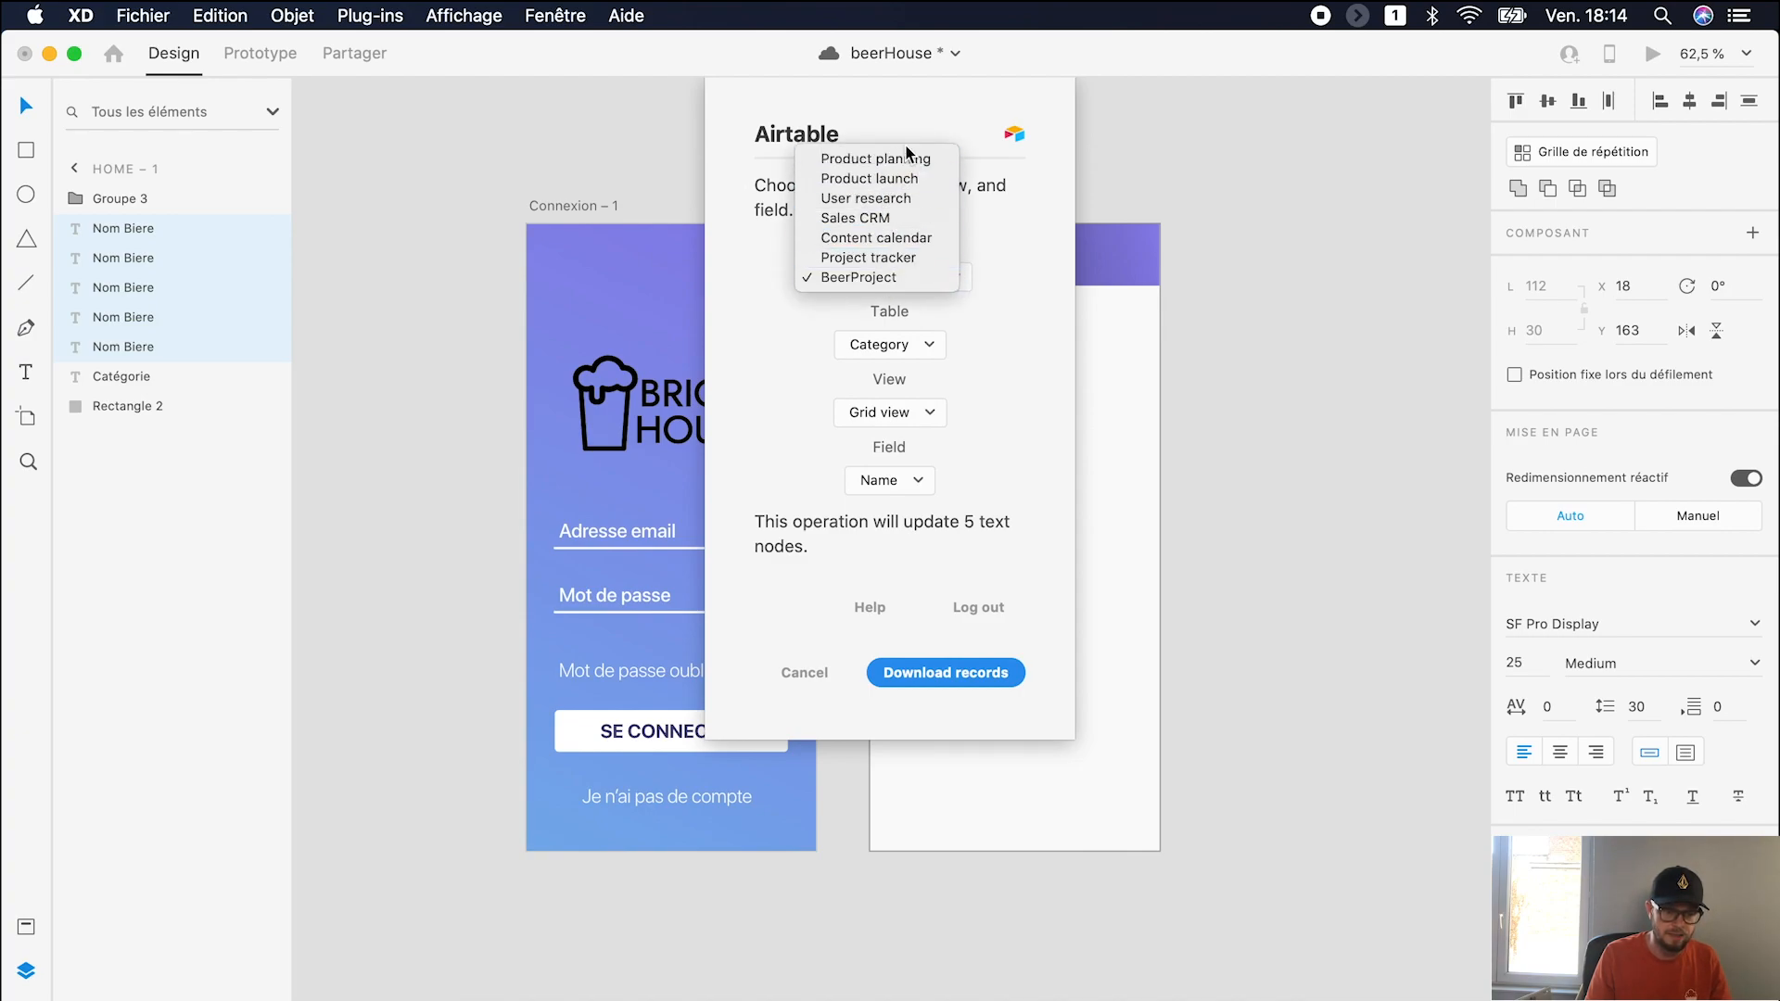
pyautogui.click(871, 277)
pyautogui.click(916, 347)
pyautogui.click(935, 350)
pyautogui.click(927, 350)
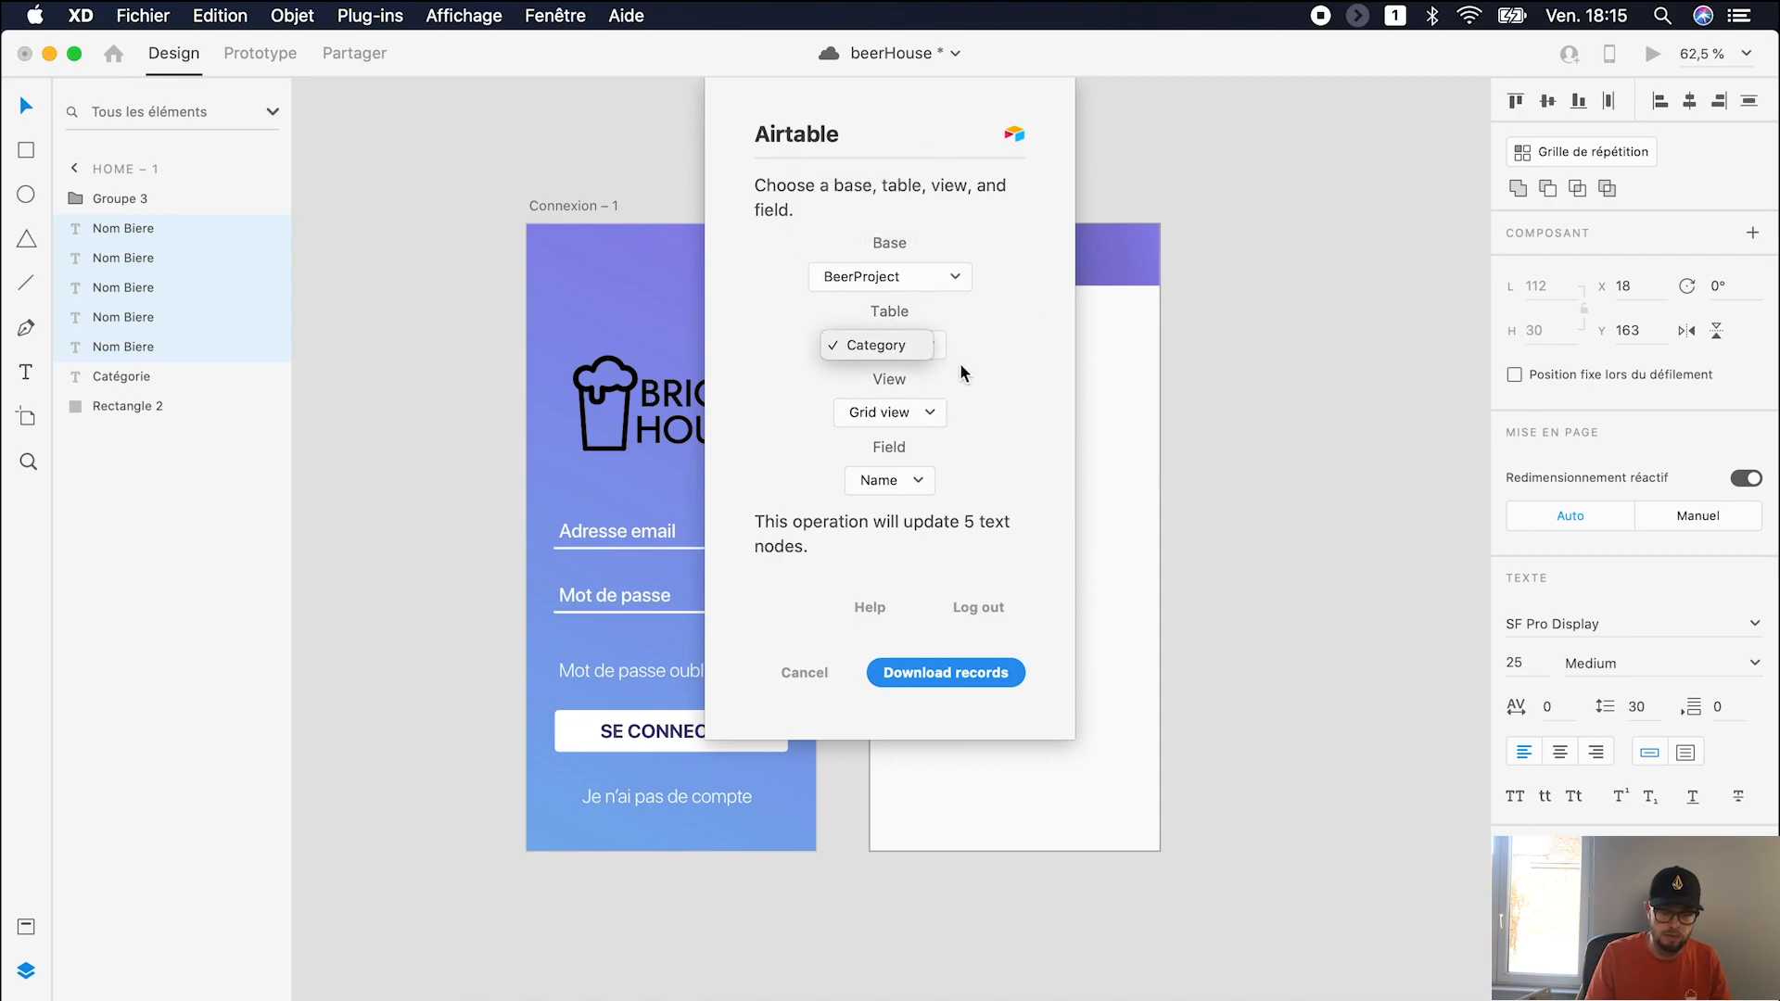
pyautogui.click(942, 358)
# Step: Compare the plug-in's table and field choices with the columns of the BeerProject Category table in Airtable, and return to Adobe XD
pyautogui.hotkey('ctrl', 'Up')
pyautogui.click(505, 420)
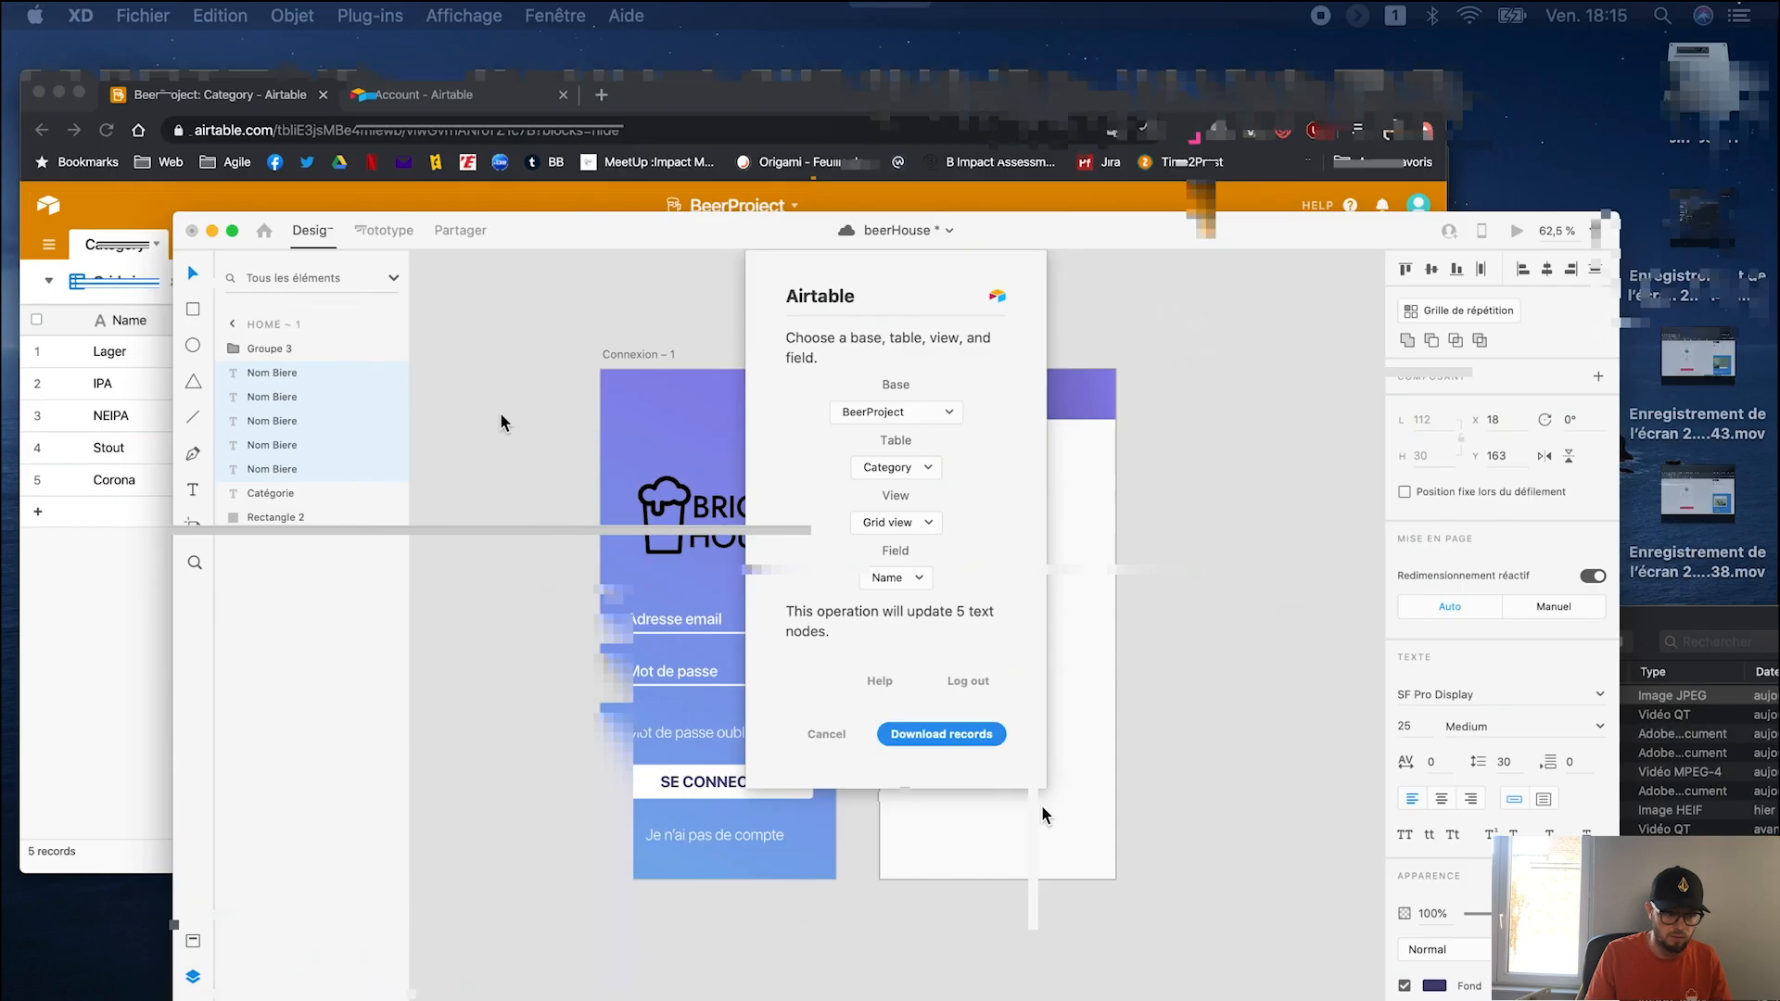
pyautogui.hotkey('ctrl', 'Up')
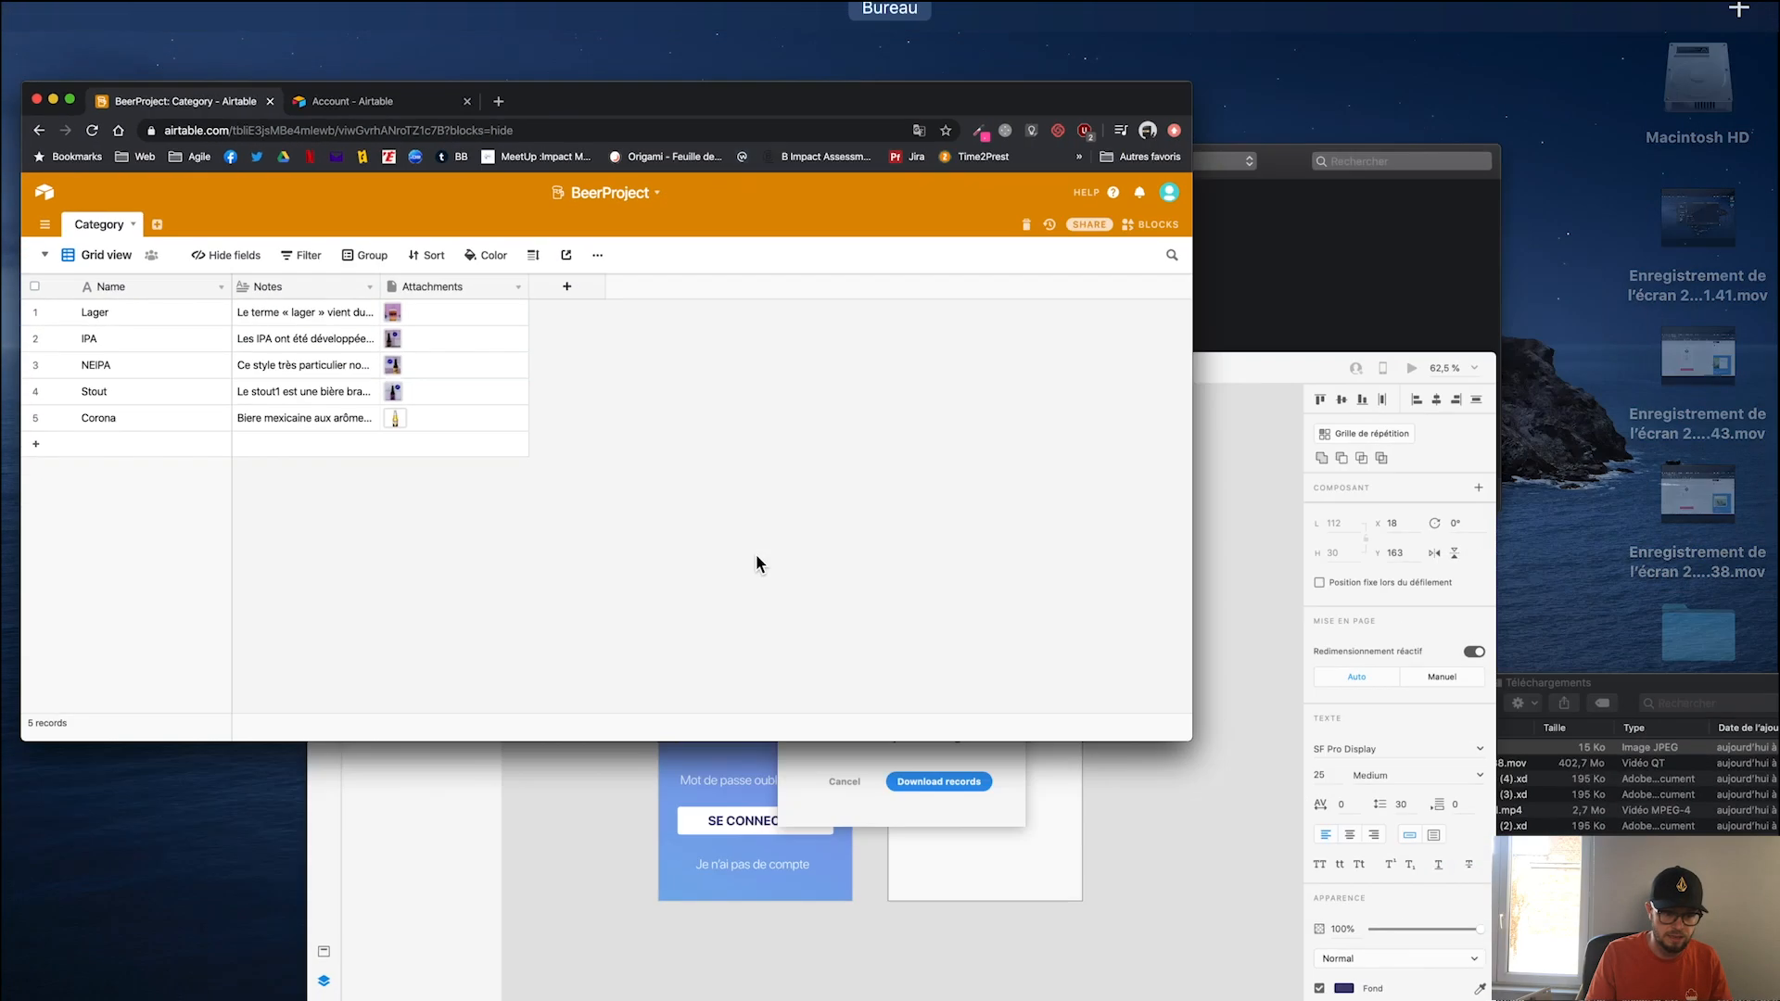
pyautogui.press('super+Tab')
pyautogui.click(895, 481)
pyautogui.click(902, 483)
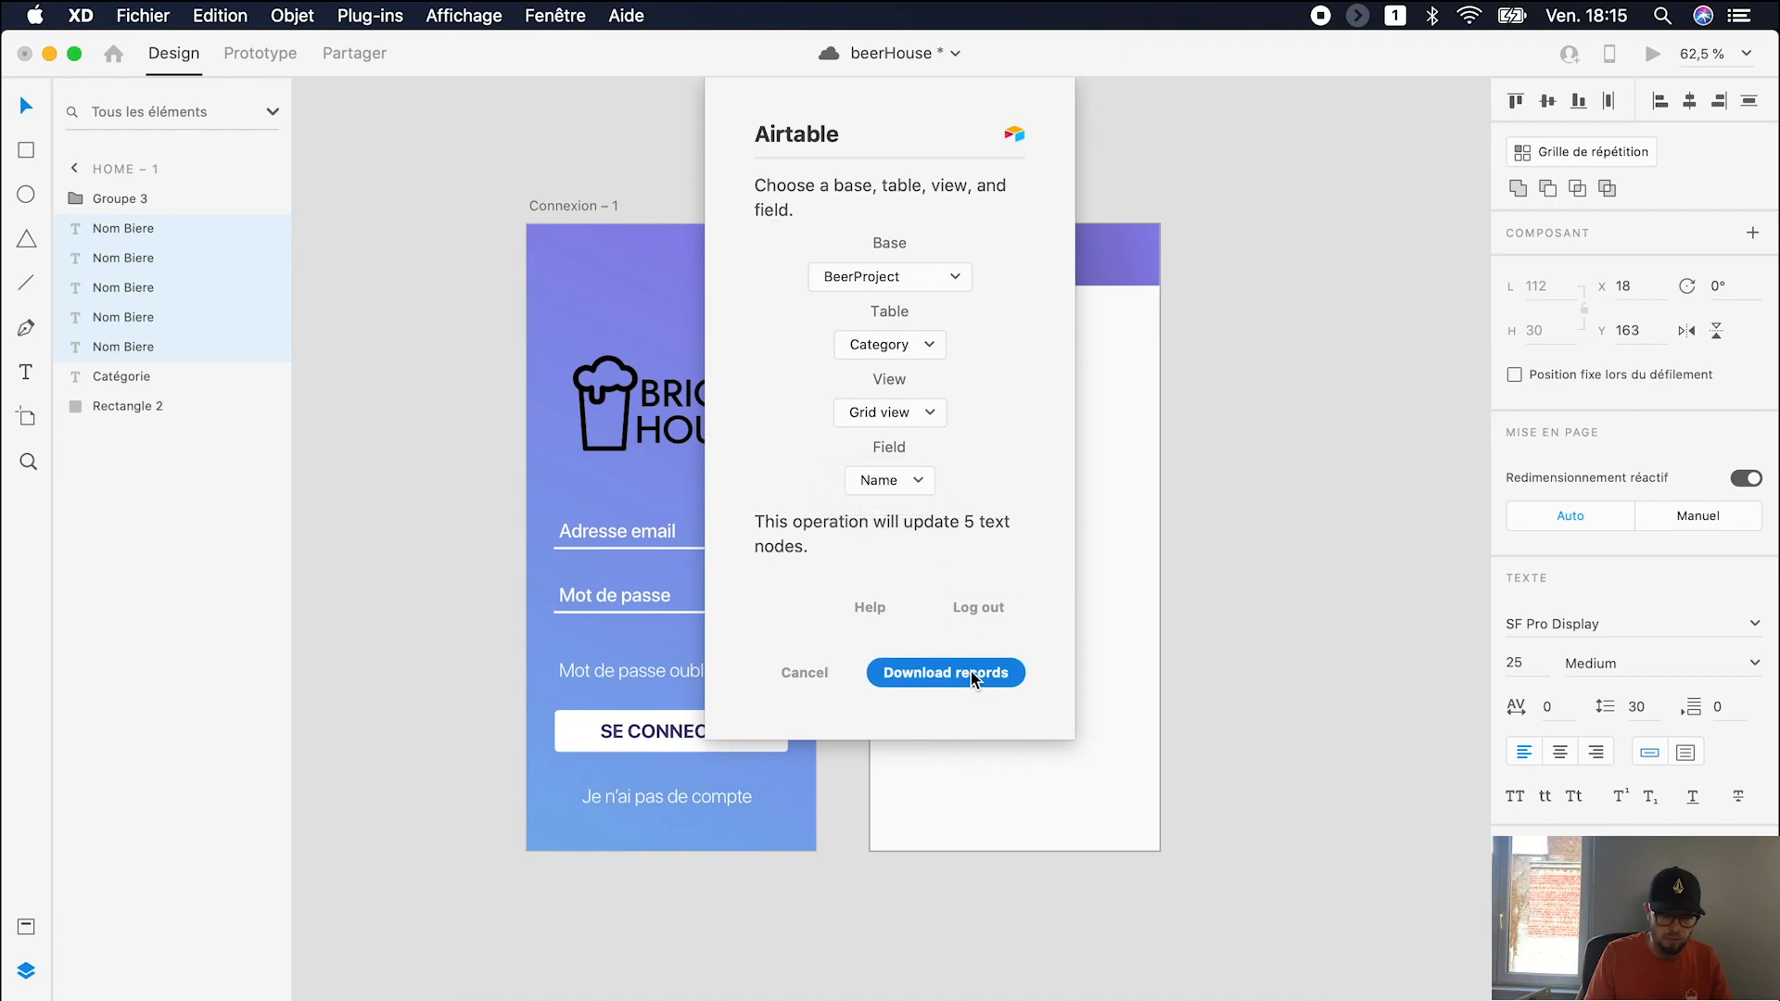
pyautogui.hotkey('ctrl', 'Up')
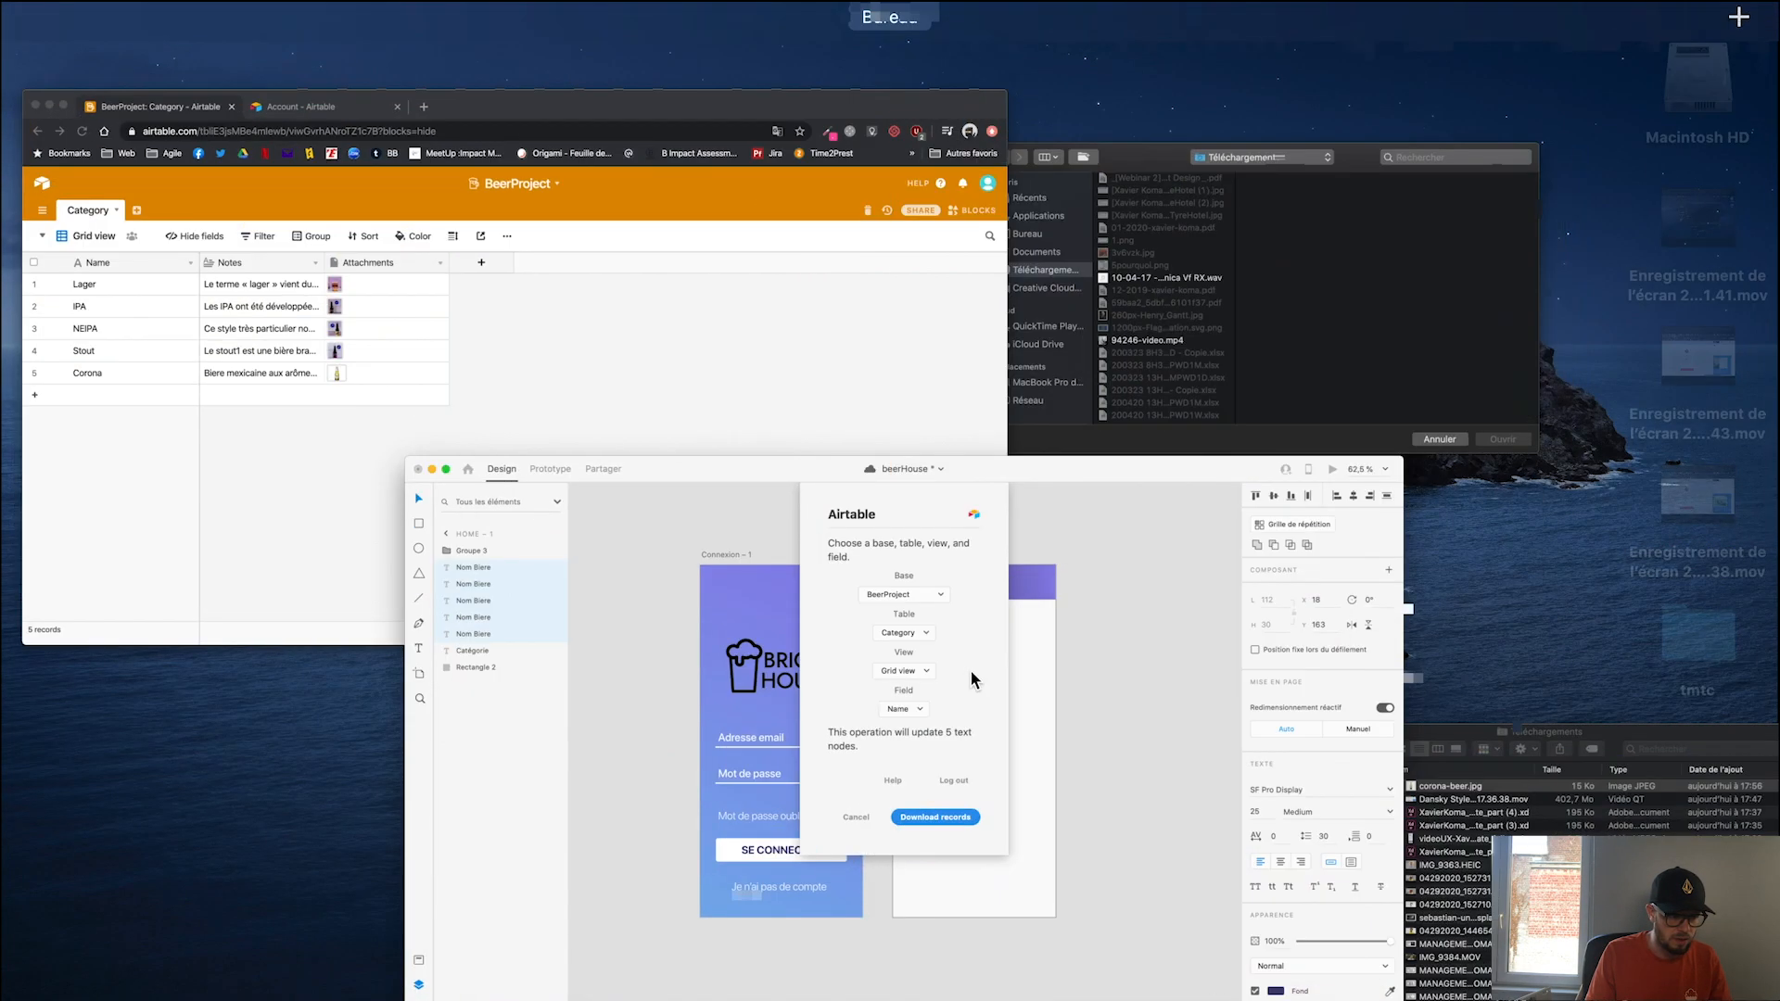
pyautogui.click(149, 349)
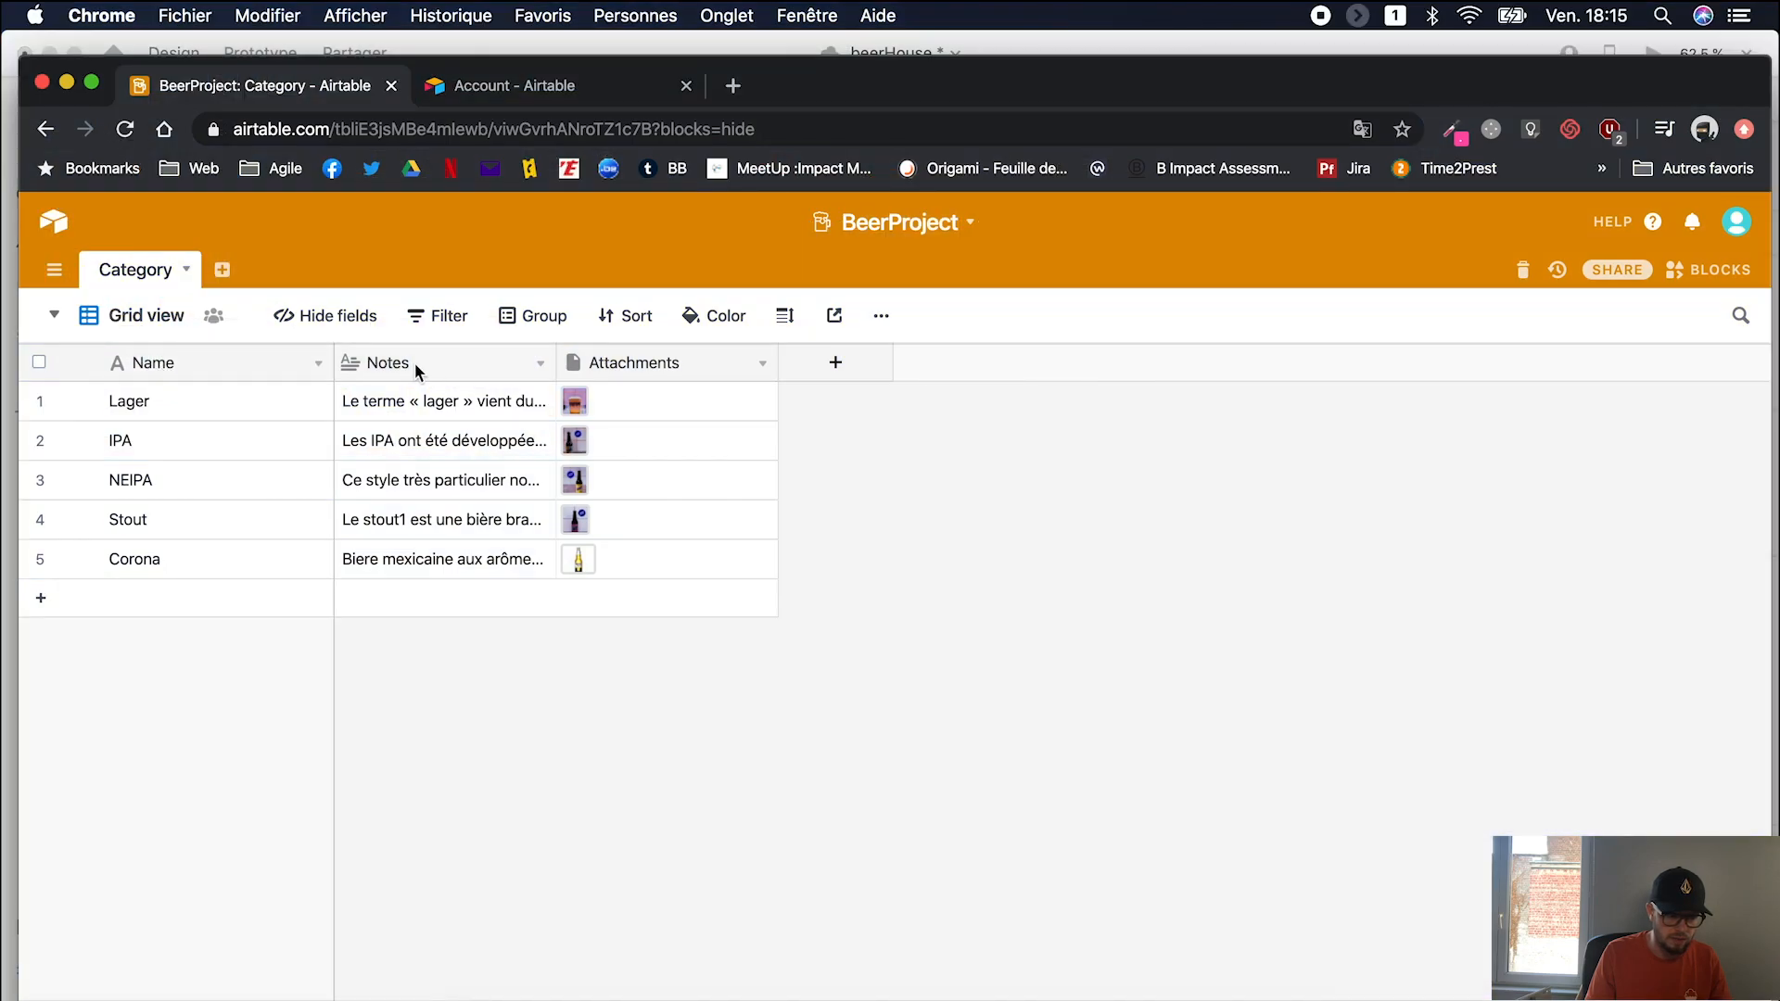
pyautogui.hotkey('ctrl', 'Up')
pyautogui.click(589, 620)
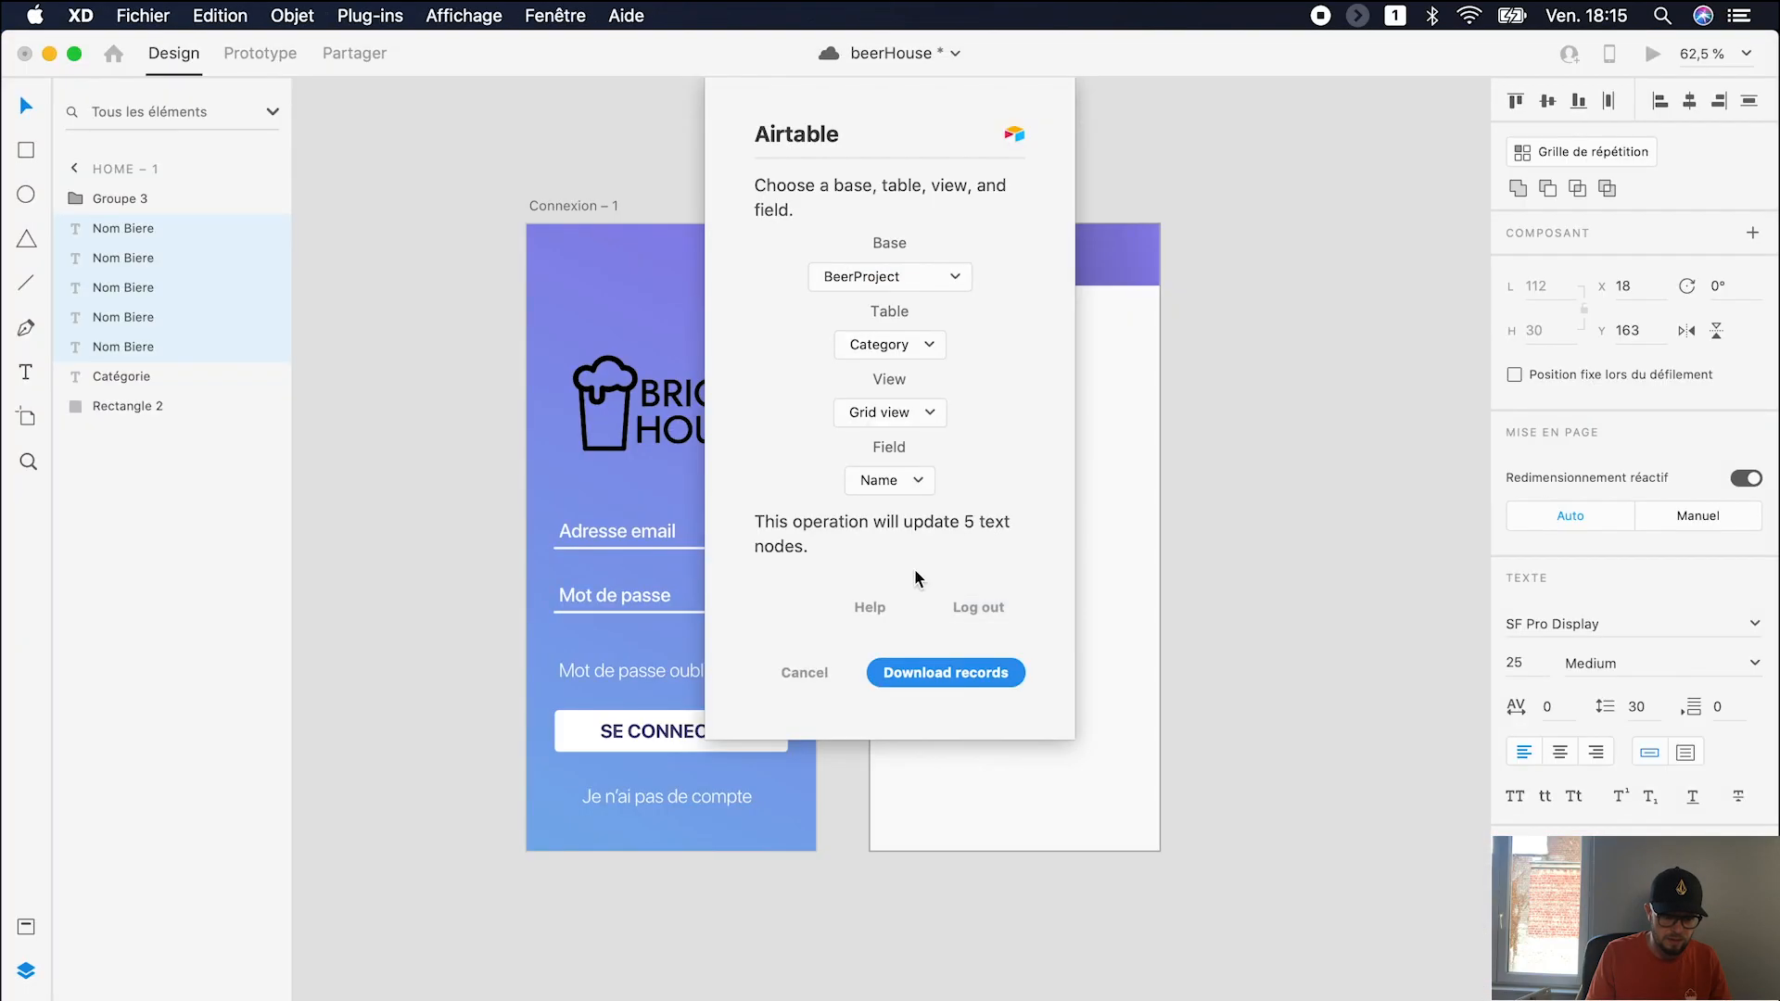
# Step: Download the Name field records into the five selected texts, and check them against the Category table in Airtable
pyautogui.click(946, 677)
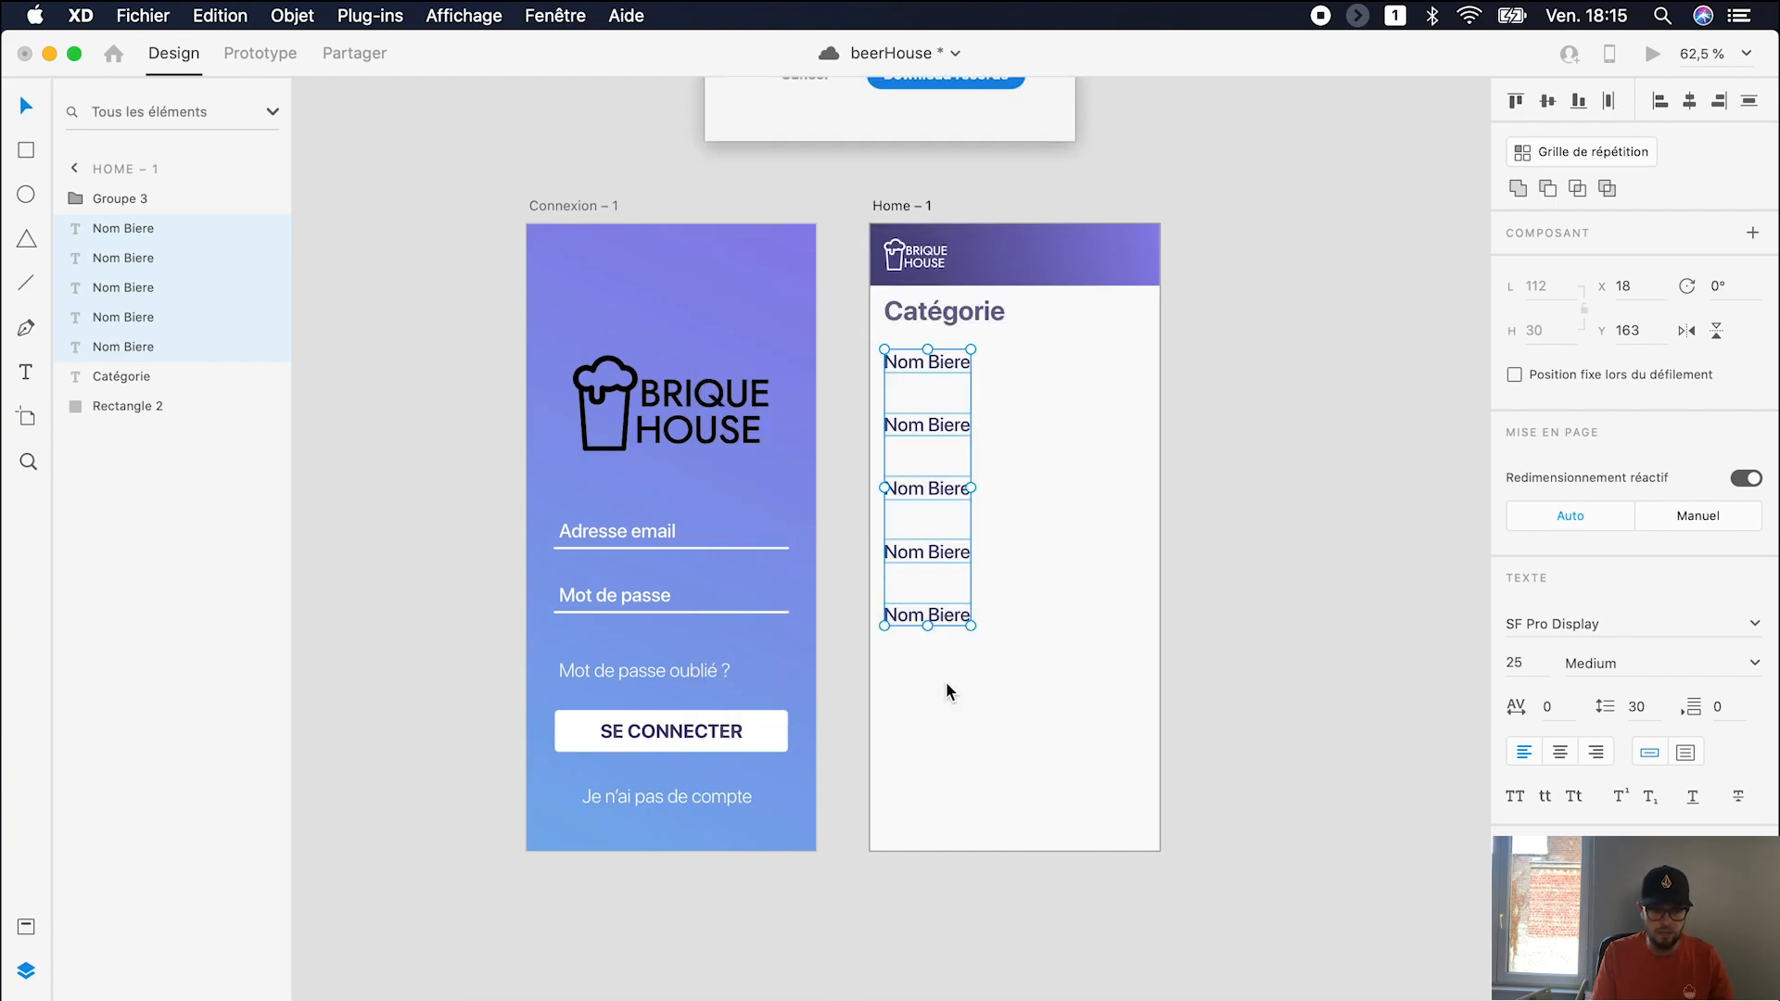
pyautogui.click(1088, 683)
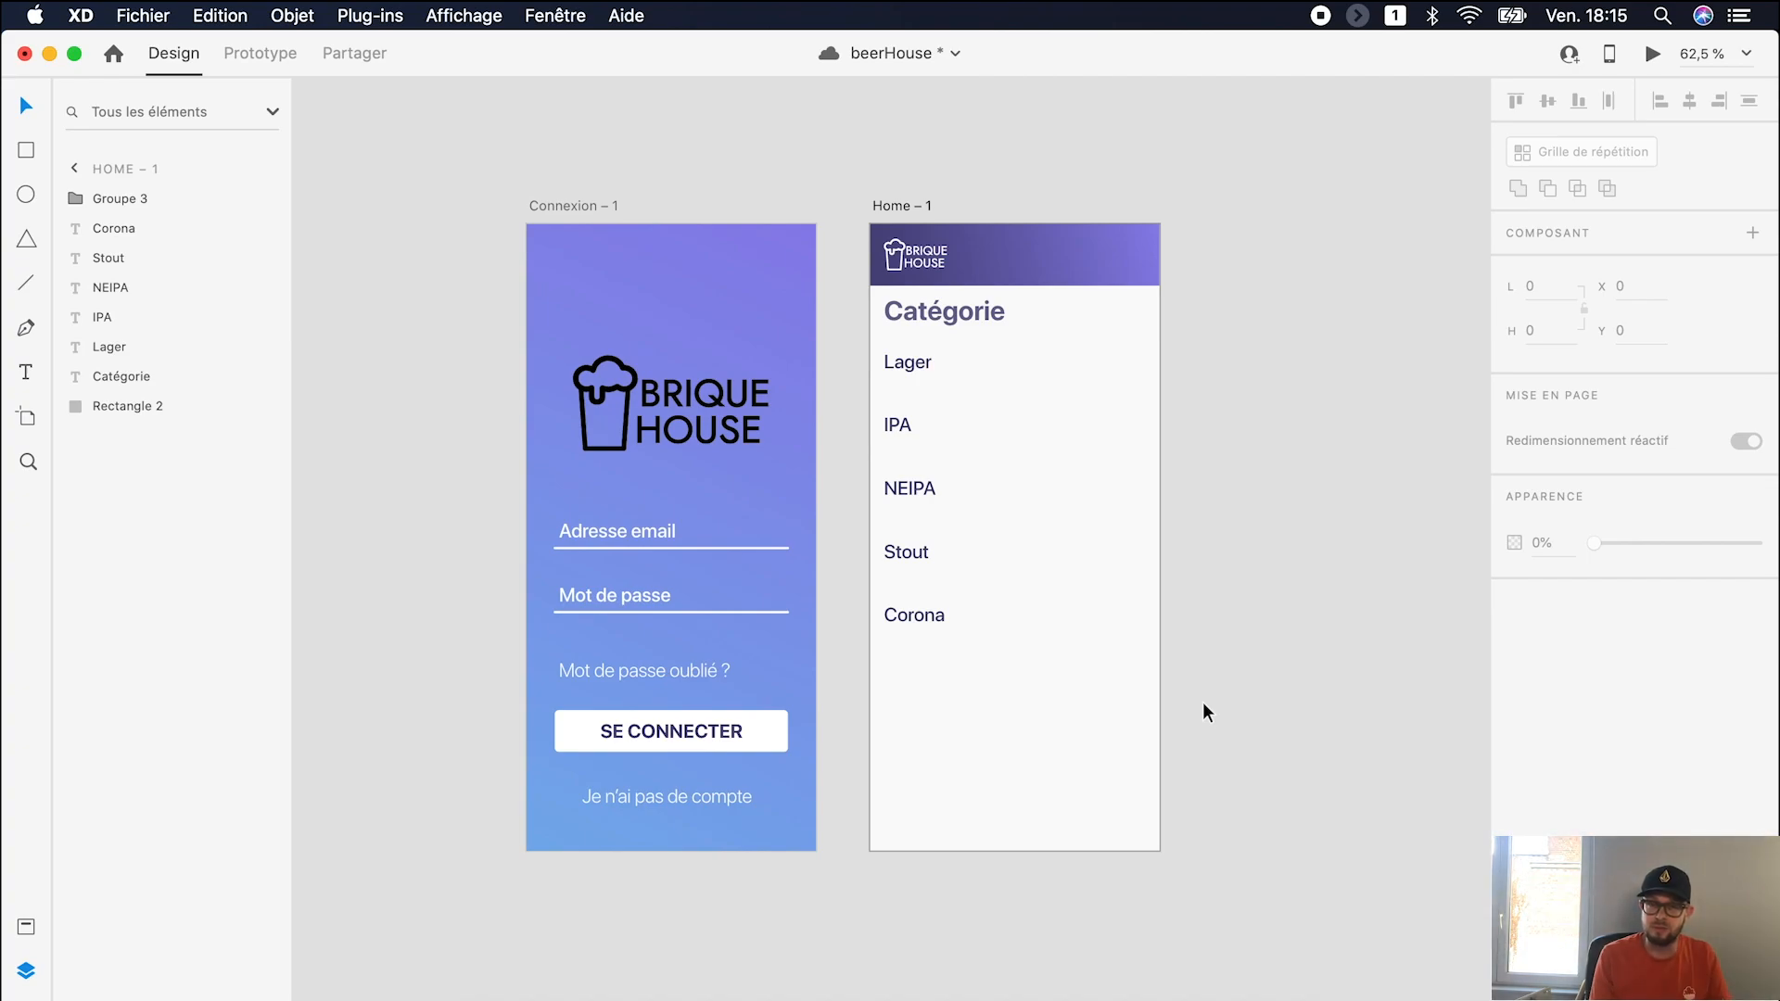
pyautogui.hotkey('ctrl', 'Up')
pyautogui.click(633, 464)
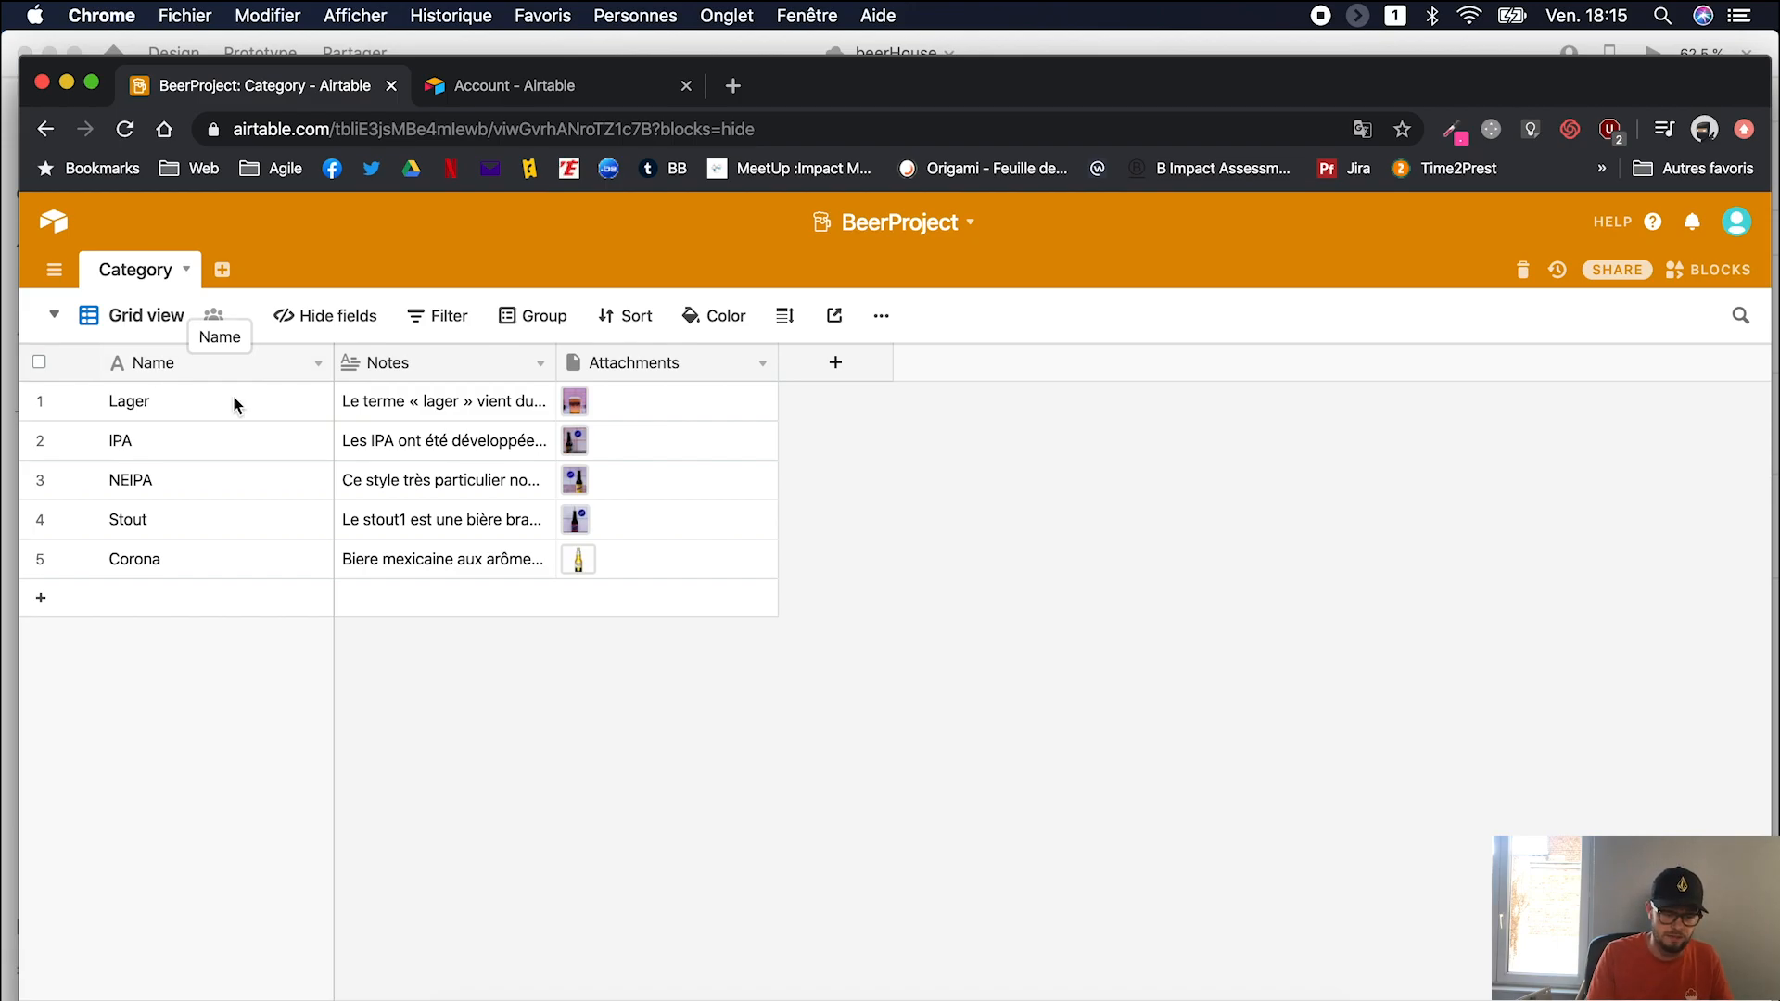
pyautogui.hotkey('ctrl', 'Up')
pyautogui.click(634, 584)
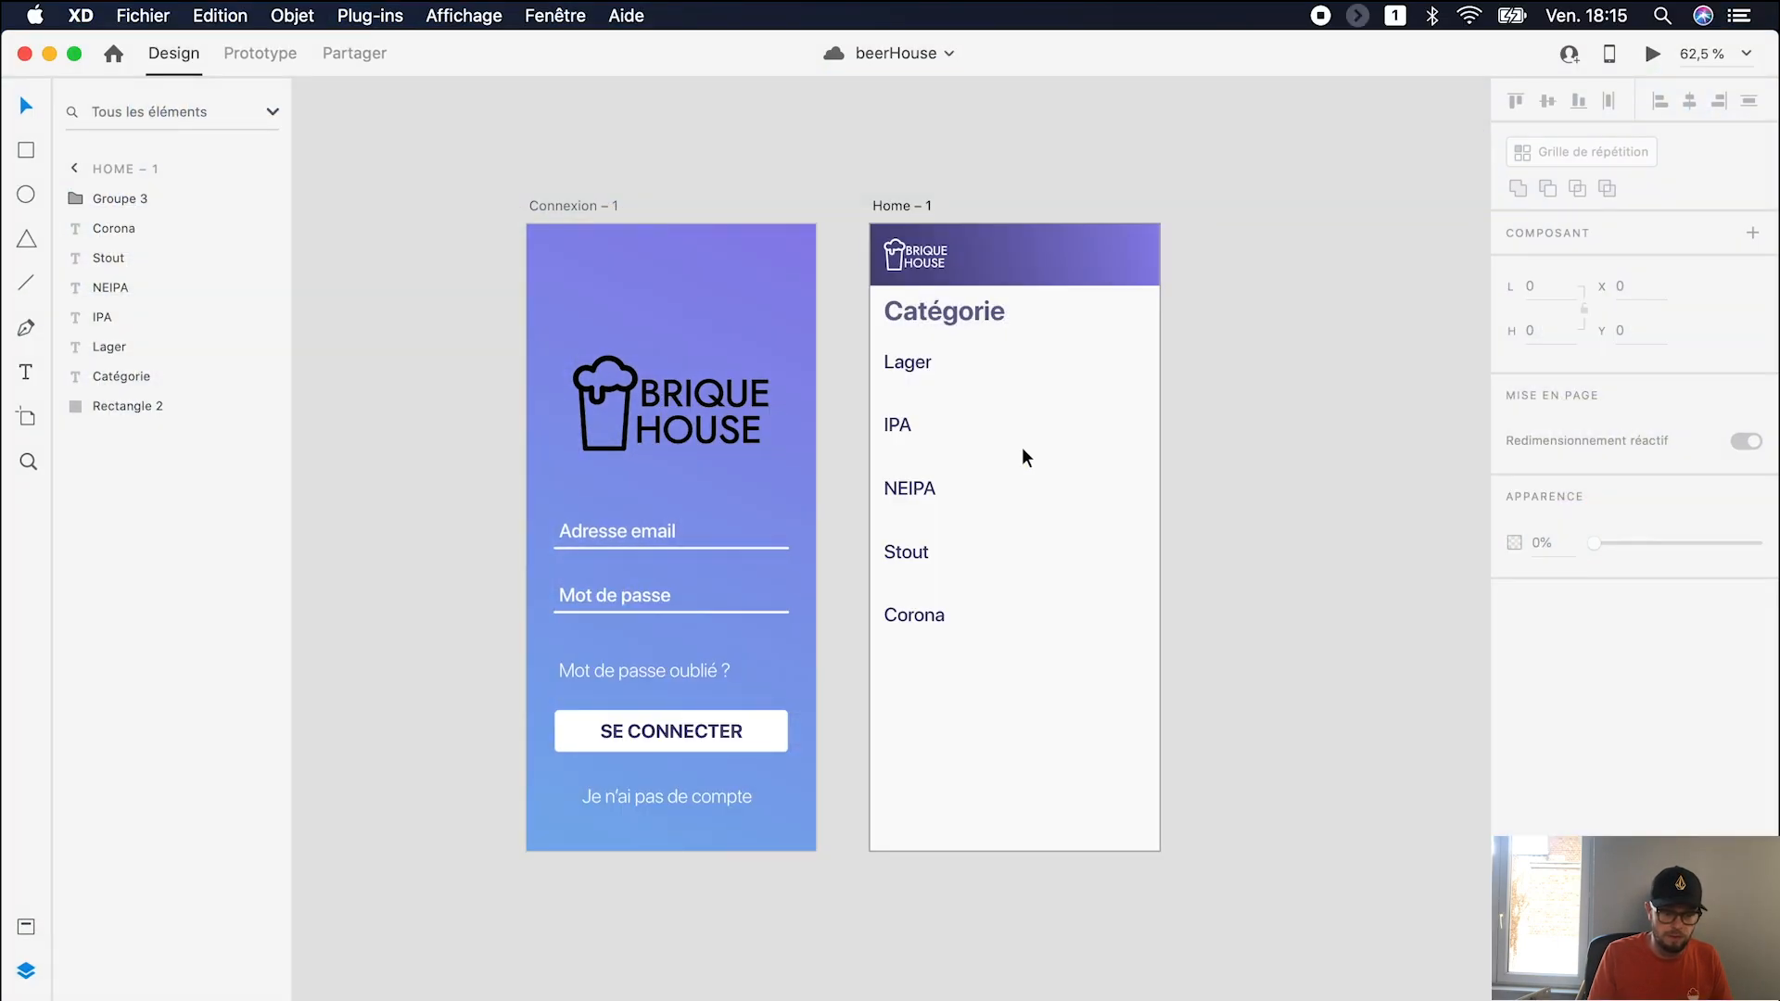
# Step: Duplicate the Home – 1 artboard and delete the five beer name texts from the copy
pyautogui.hscroll(5, 1022, 449)
pyautogui.click(662, 180)
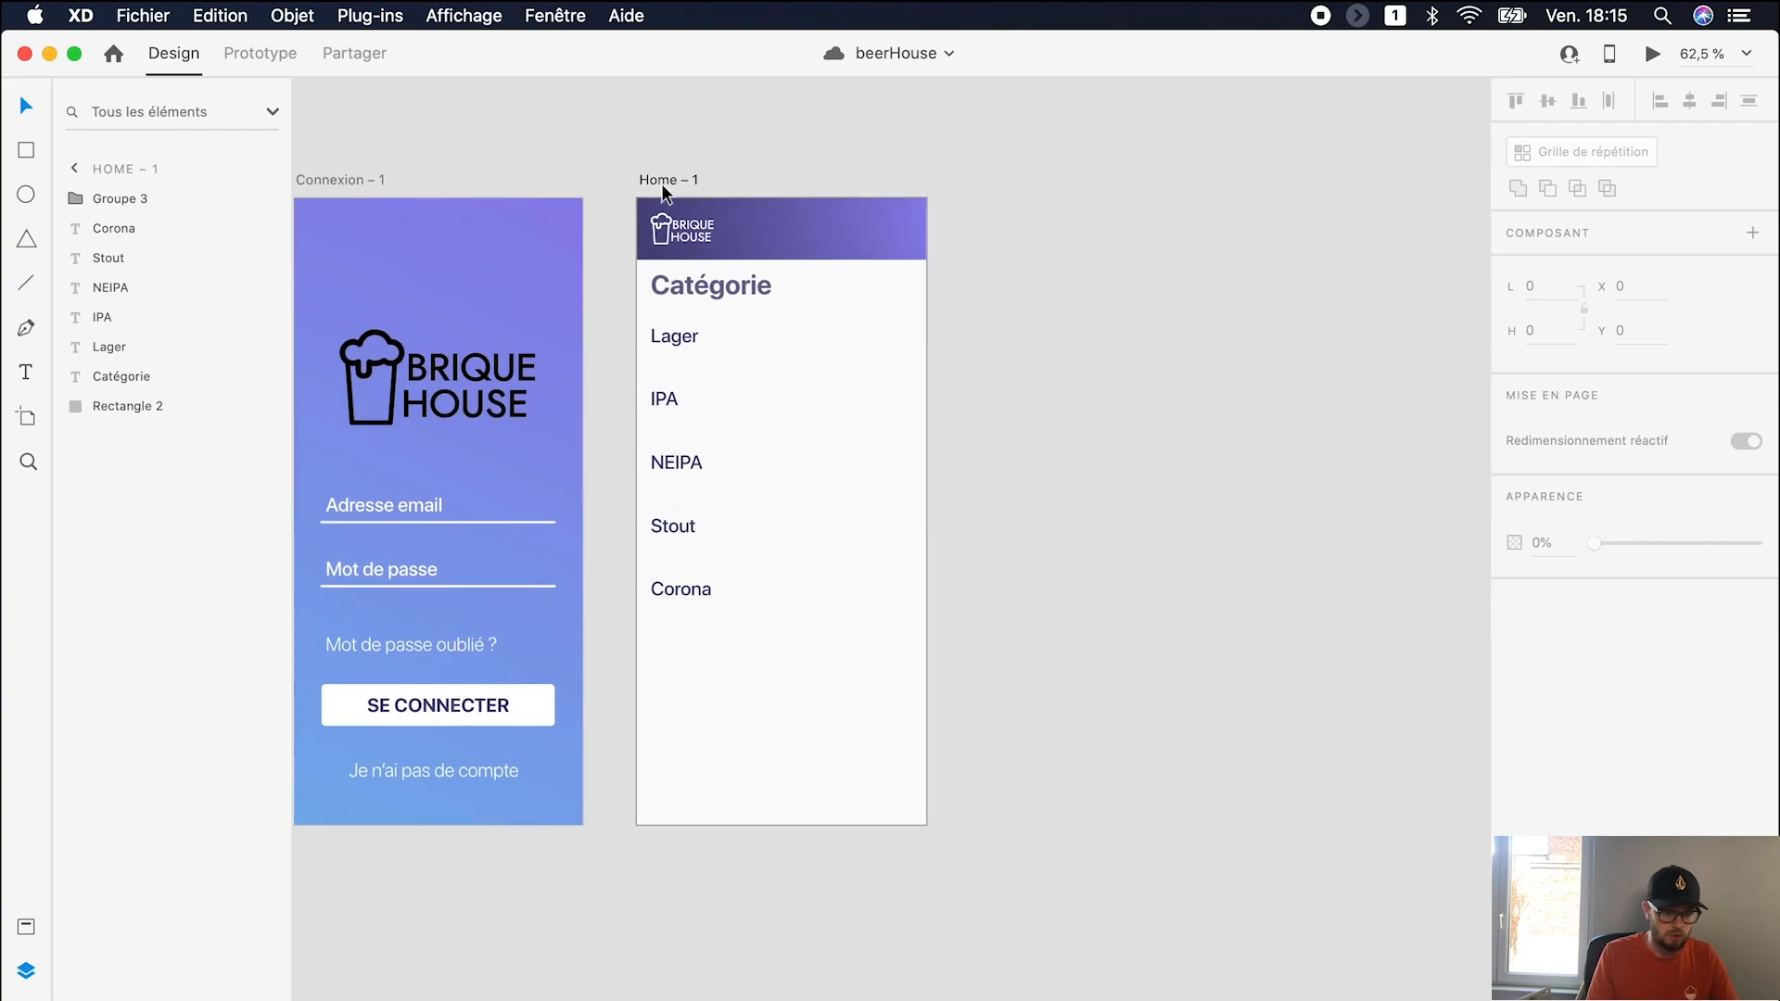
pyautogui.press('super+d')
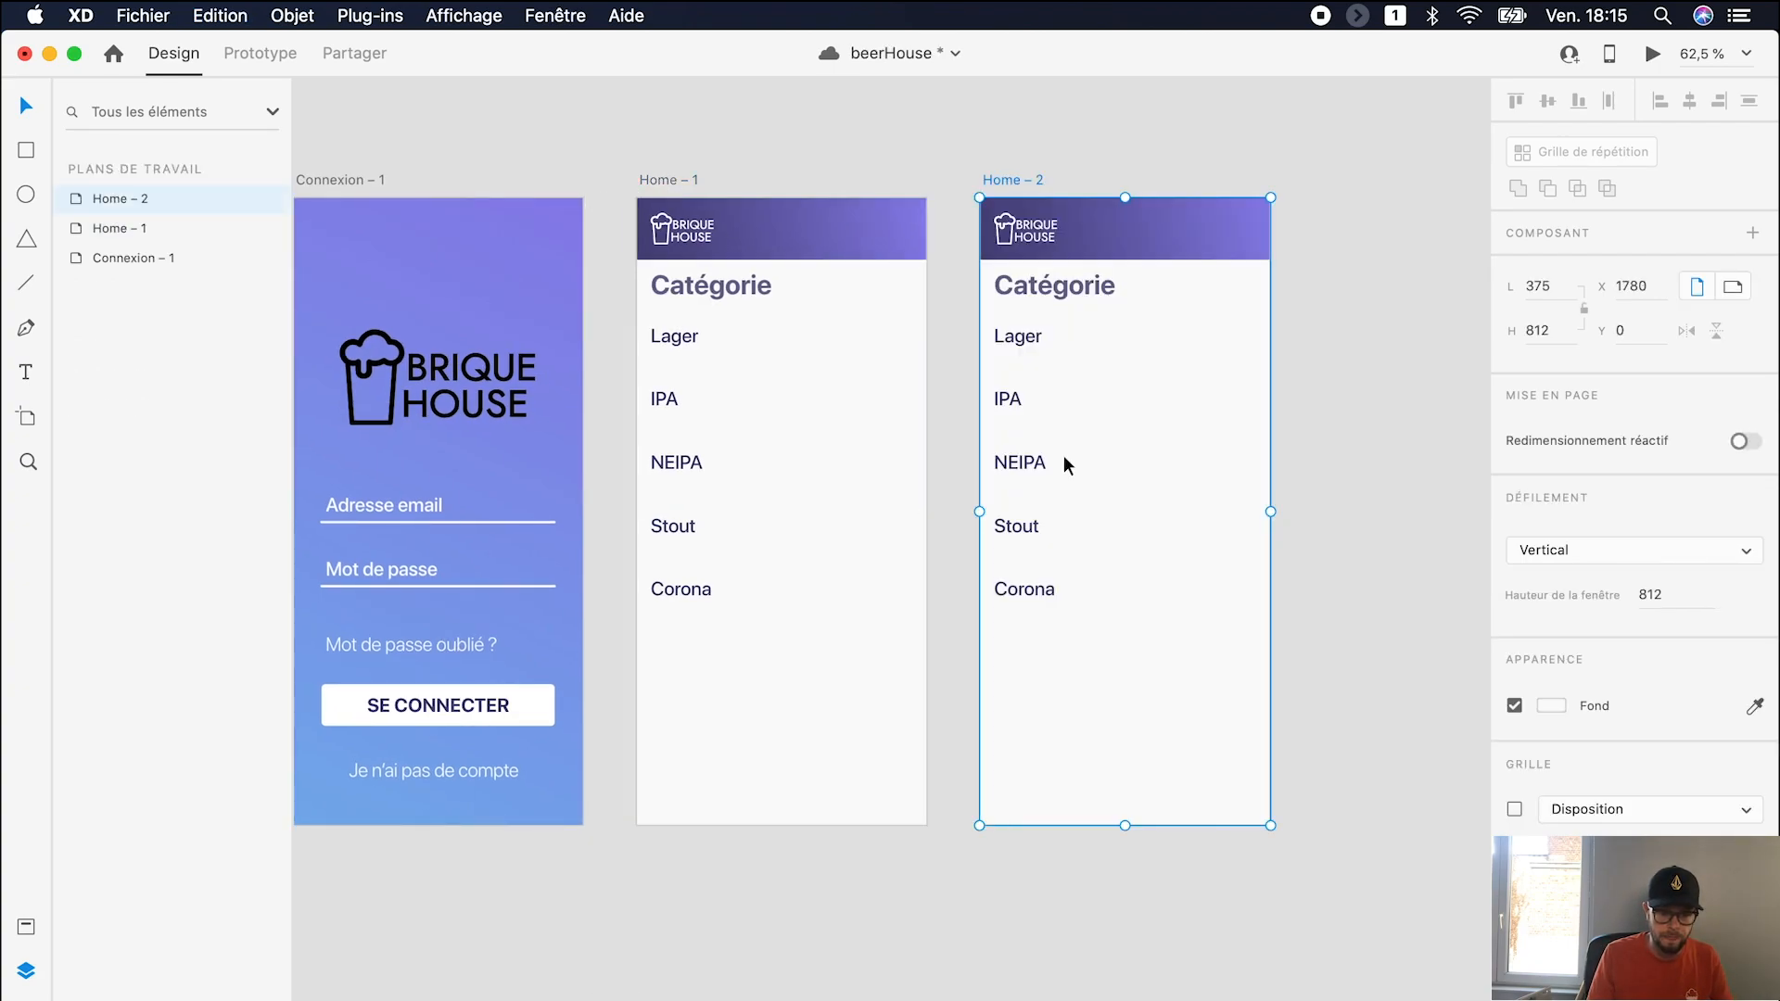
pyautogui.click(1431, 627)
pyautogui.moveTo(1322, 348); pyautogui.dragTo(968, 584)
pyautogui.press('BackSpace')
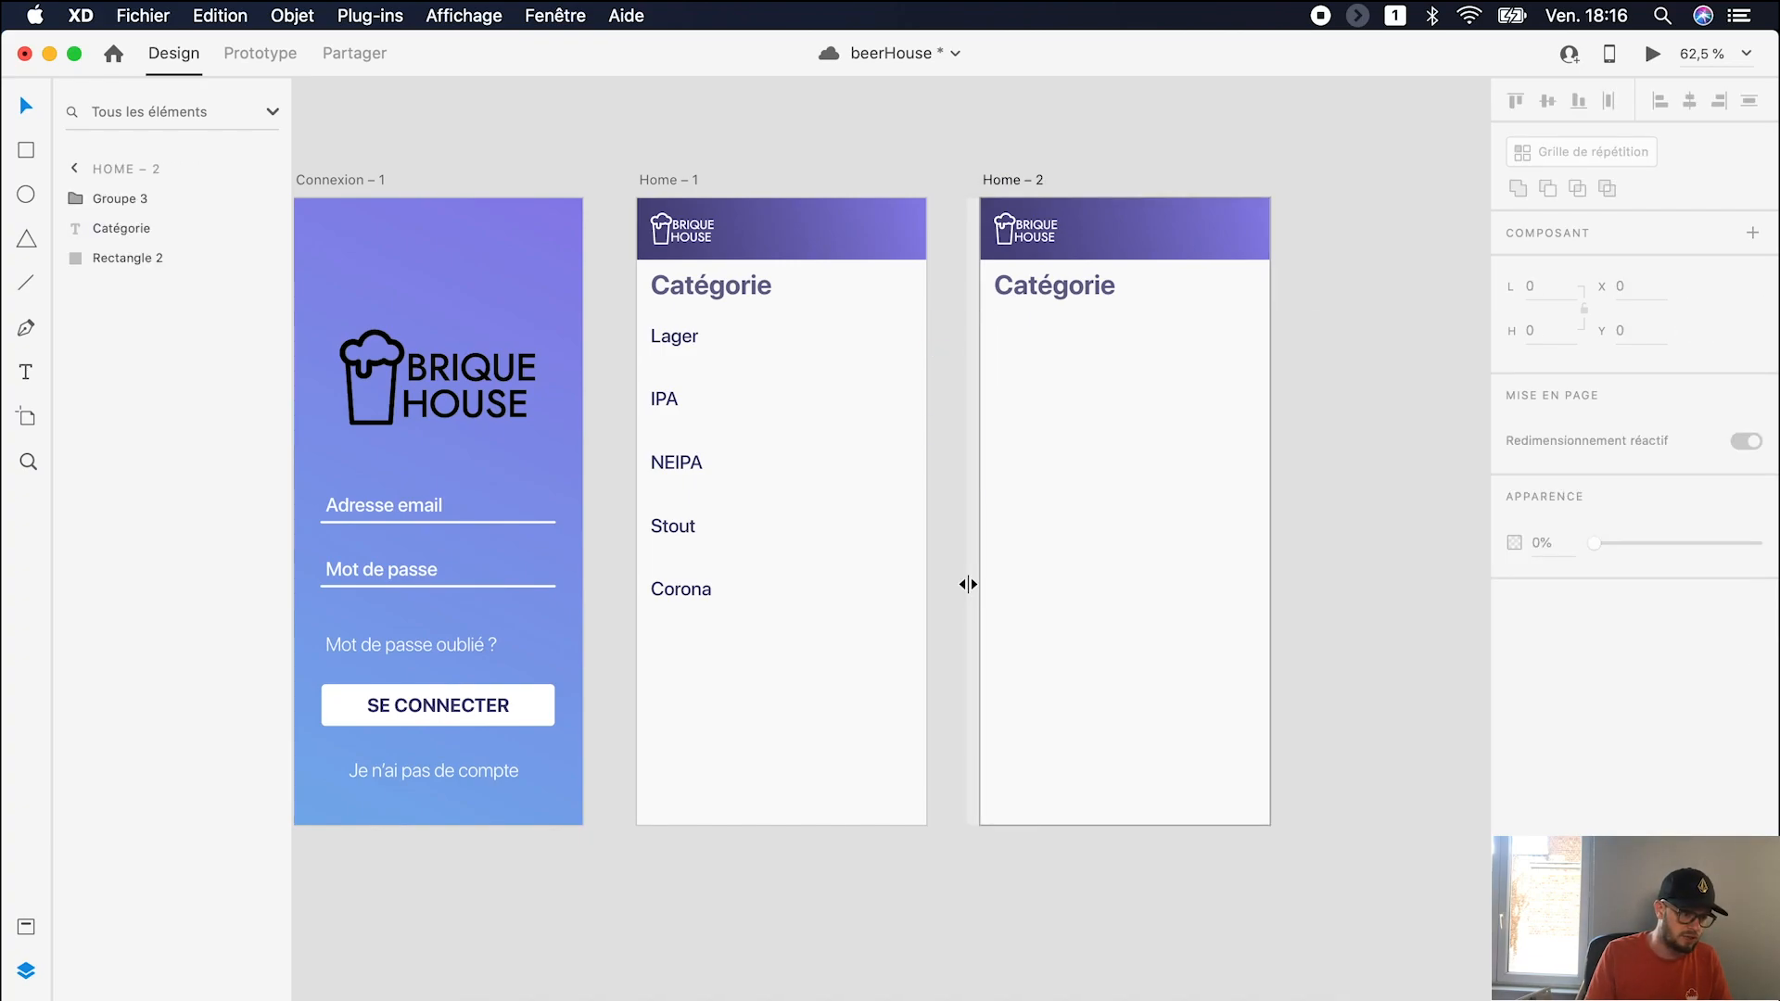
# Step: Draw a rectangle below the Catégorie title on Home – 2 and set its width and height to 160
pyautogui.click(26, 151)
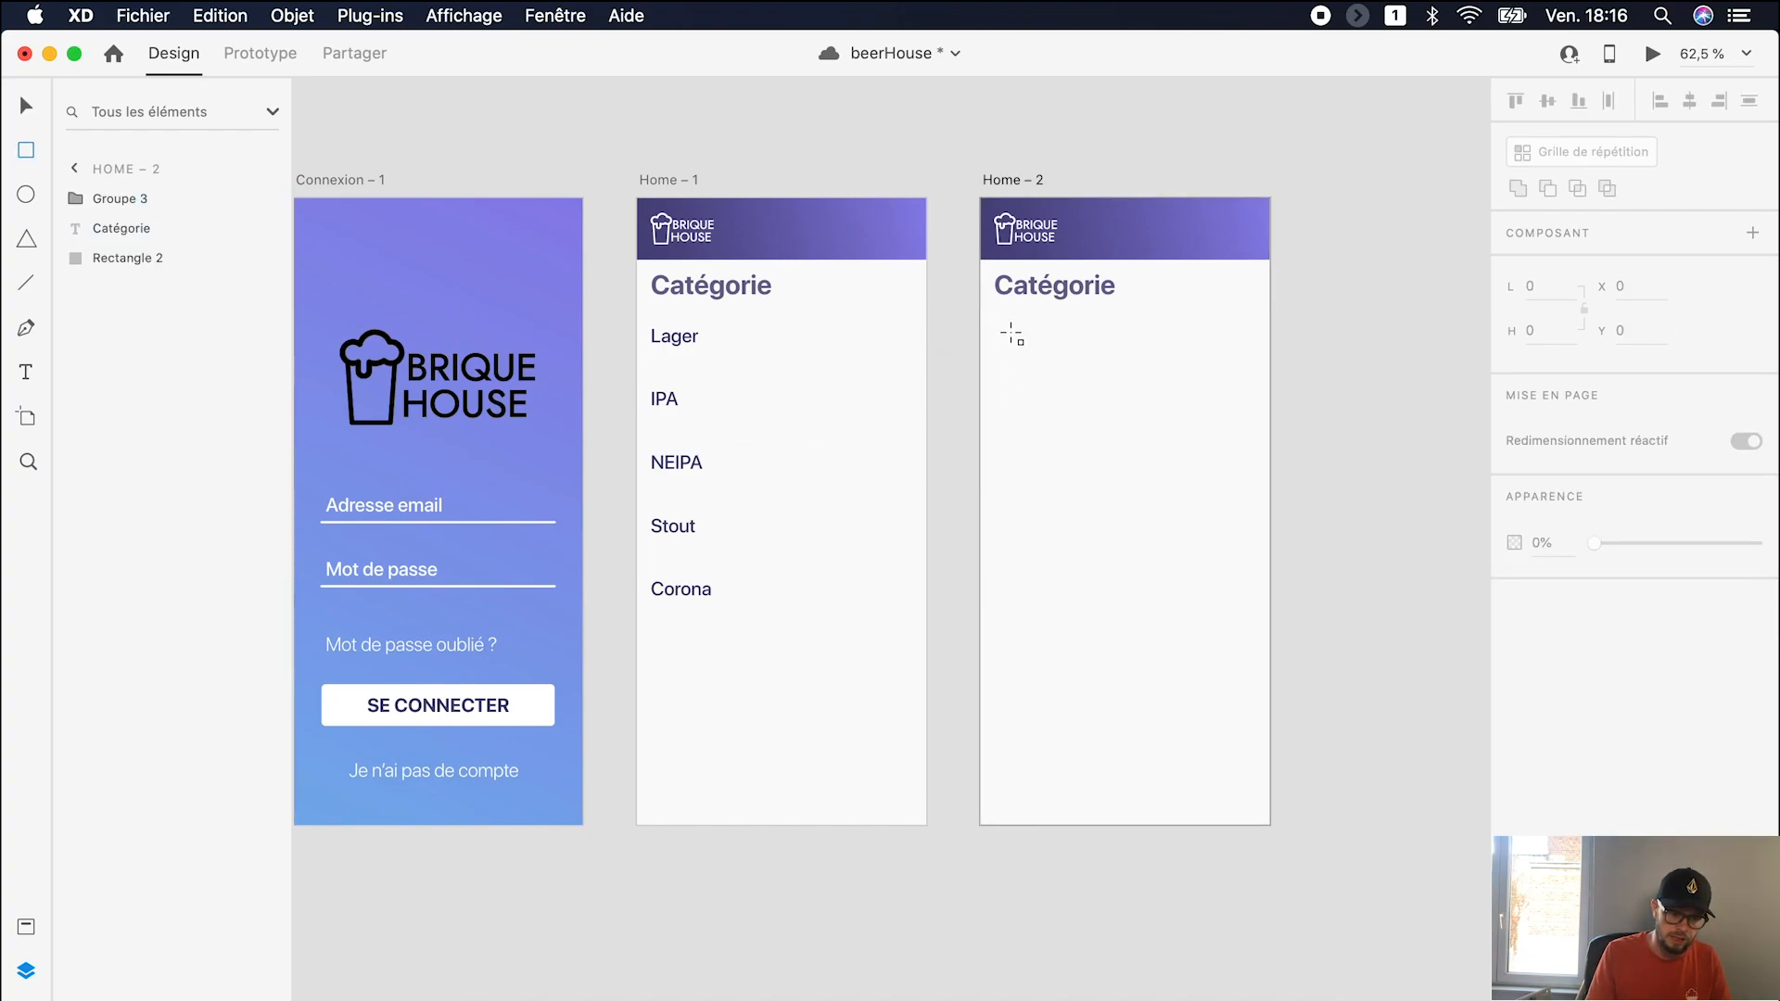
pyautogui.moveTo(996, 322)
pyautogui.mouseDown()
pyautogui.moveTo(1103, 443)
pyautogui.moveTo(1139, 445)
pyautogui.moveTo(1127, 436)
pyautogui.mouseUp()
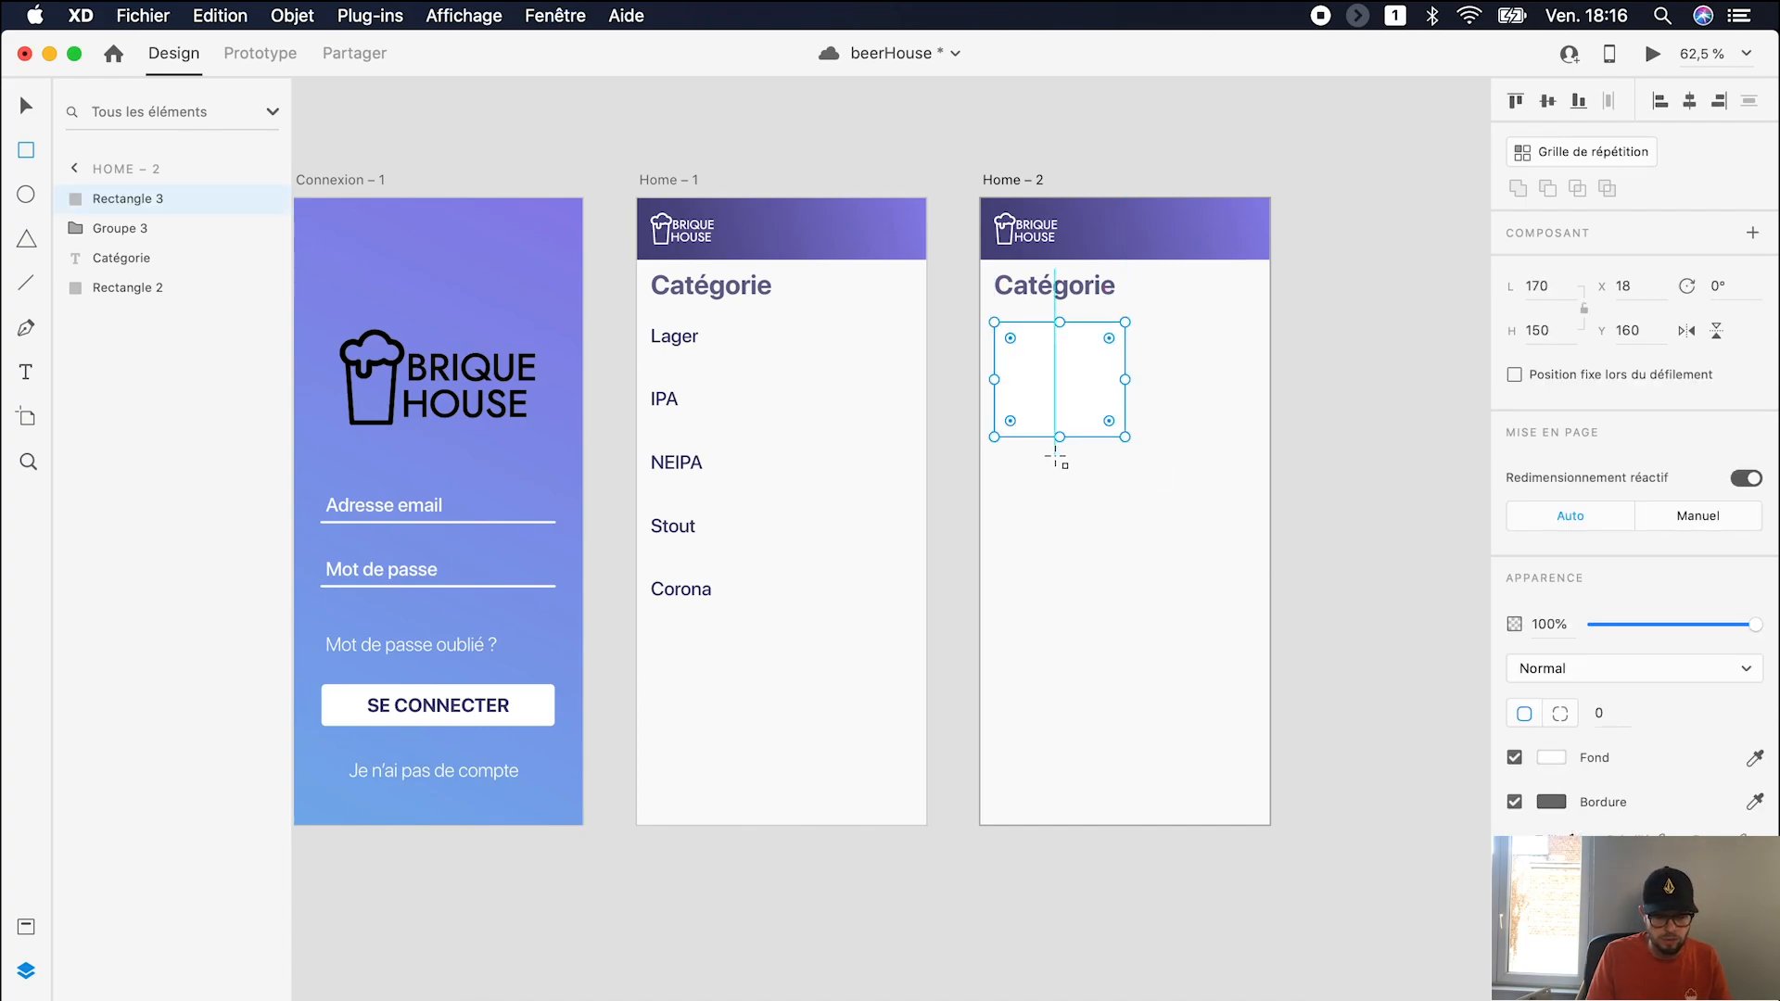
pyautogui.moveTo(1125, 435)
pyautogui.mouseDown()
pyautogui.moveTo(1125, 398)
pyautogui.moveTo(1123, 438)
pyautogui.mouseUp()
pyautogui.click(1566, 278)
pyautogui.write('160')
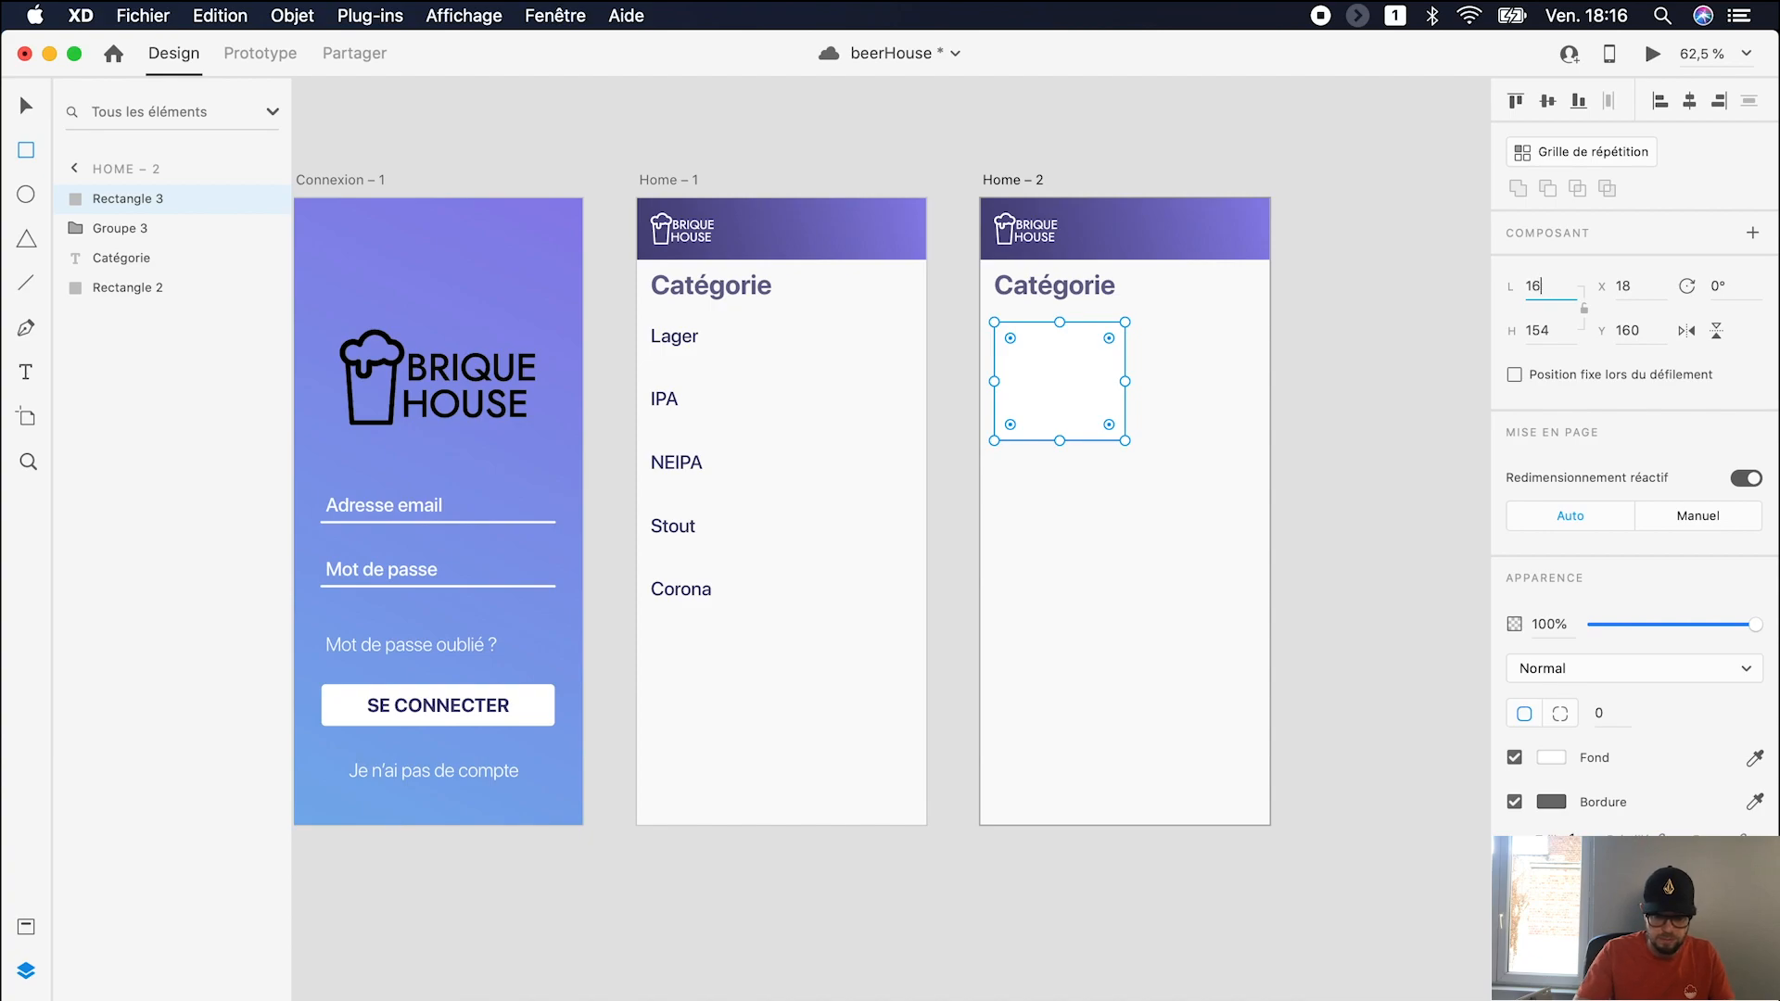
pyautogui.click(1569, 329)
pyautogui.write('160')
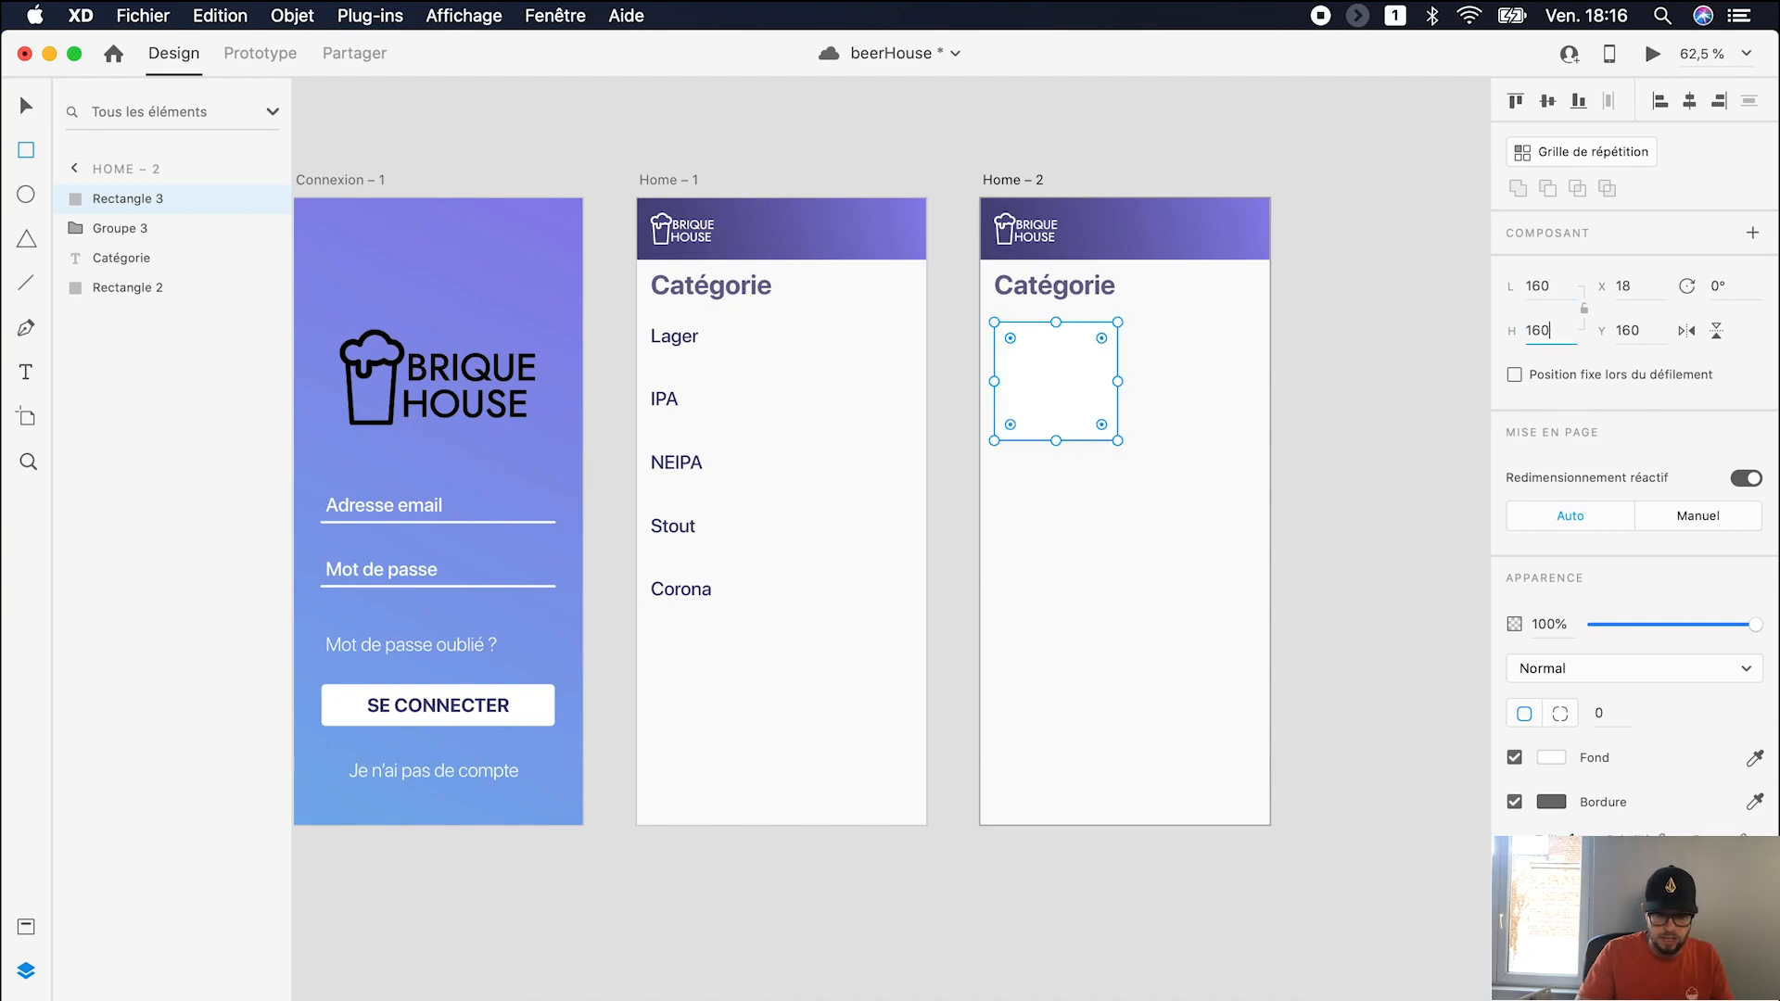
pyautogui.press('Return')
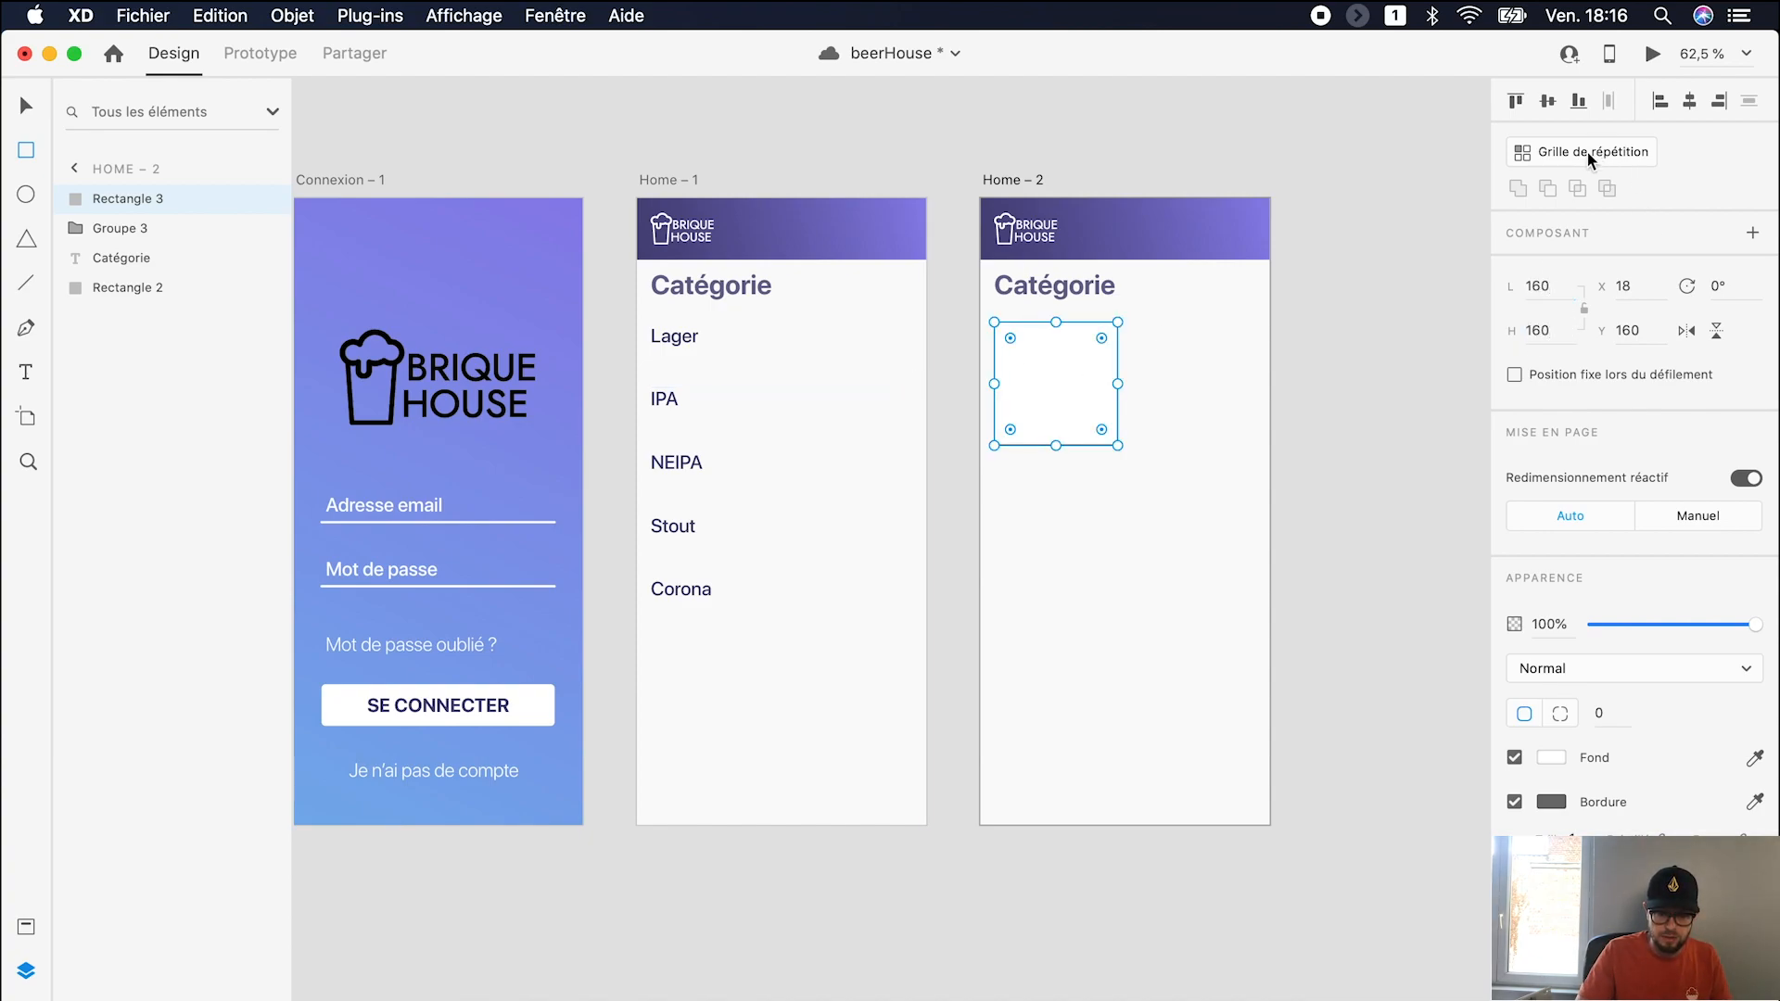
# Step: Turn the square into a vertical repeat grid of five items and extend the Home – 2 artboard downward to contain them
pyautogui.click(1588, 152)
pyautogui.moveTo(1050, 449); pyautogui.dragTo(1057, 999)
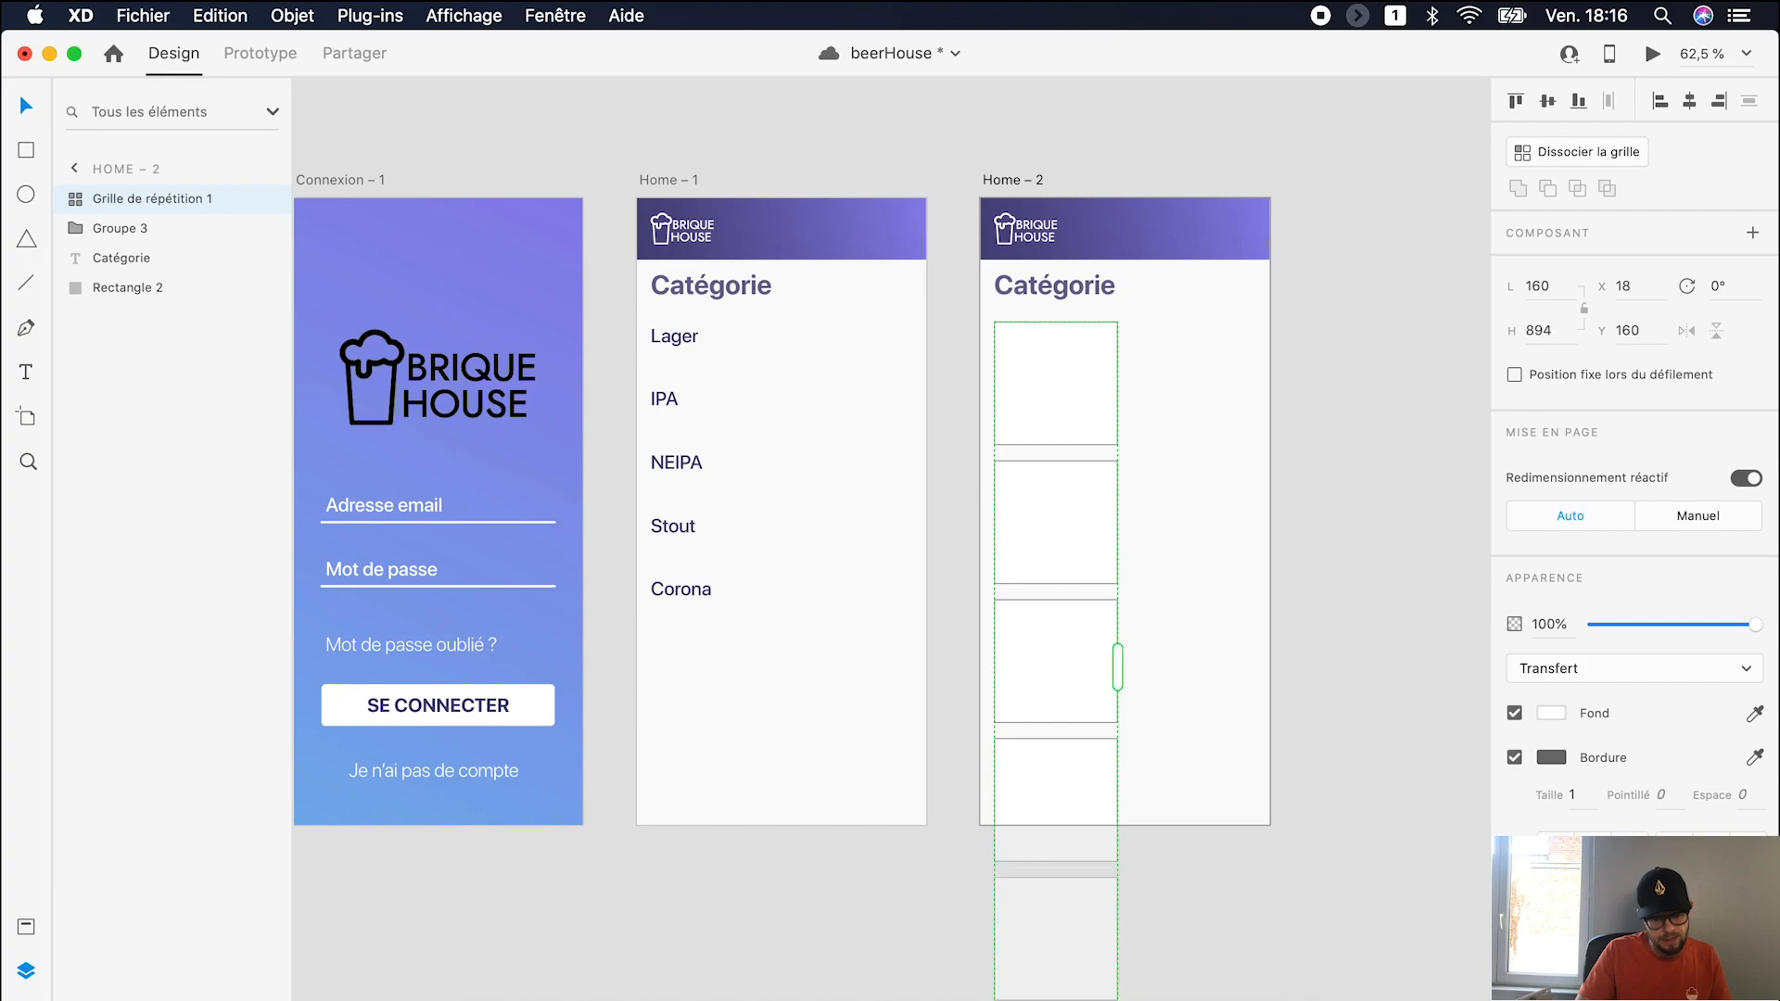
pyautogui.click(1204, 993)
pyautogui.scroll(-6, 1204, 993)
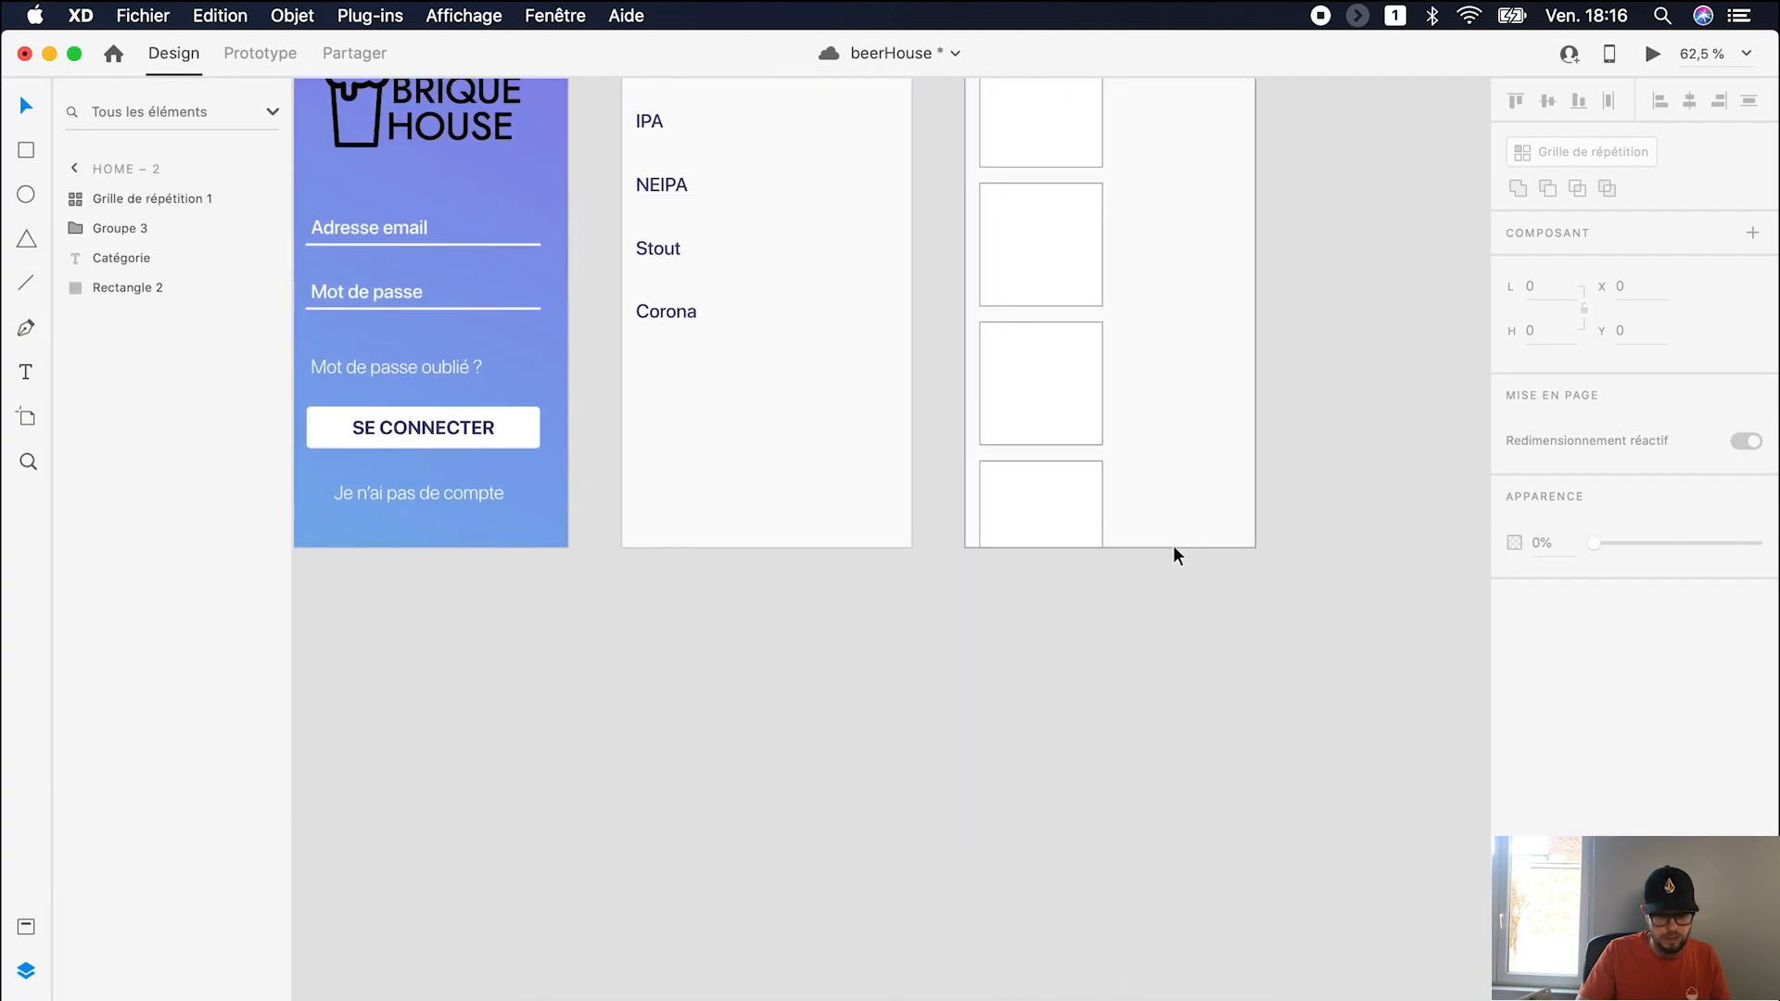
pyautogui.click(1174, 547)
pyautogui.moveTo(1115, 548); pyautogui.dragTo(1104, 769)
# Step: Ungroup the repeat grid on Home – 2 into five separate rectangles
pyautogui.scroll(5, 1283, 469)
pyautogui.click(1014, 314)
pyautogui.click(1570, 151)
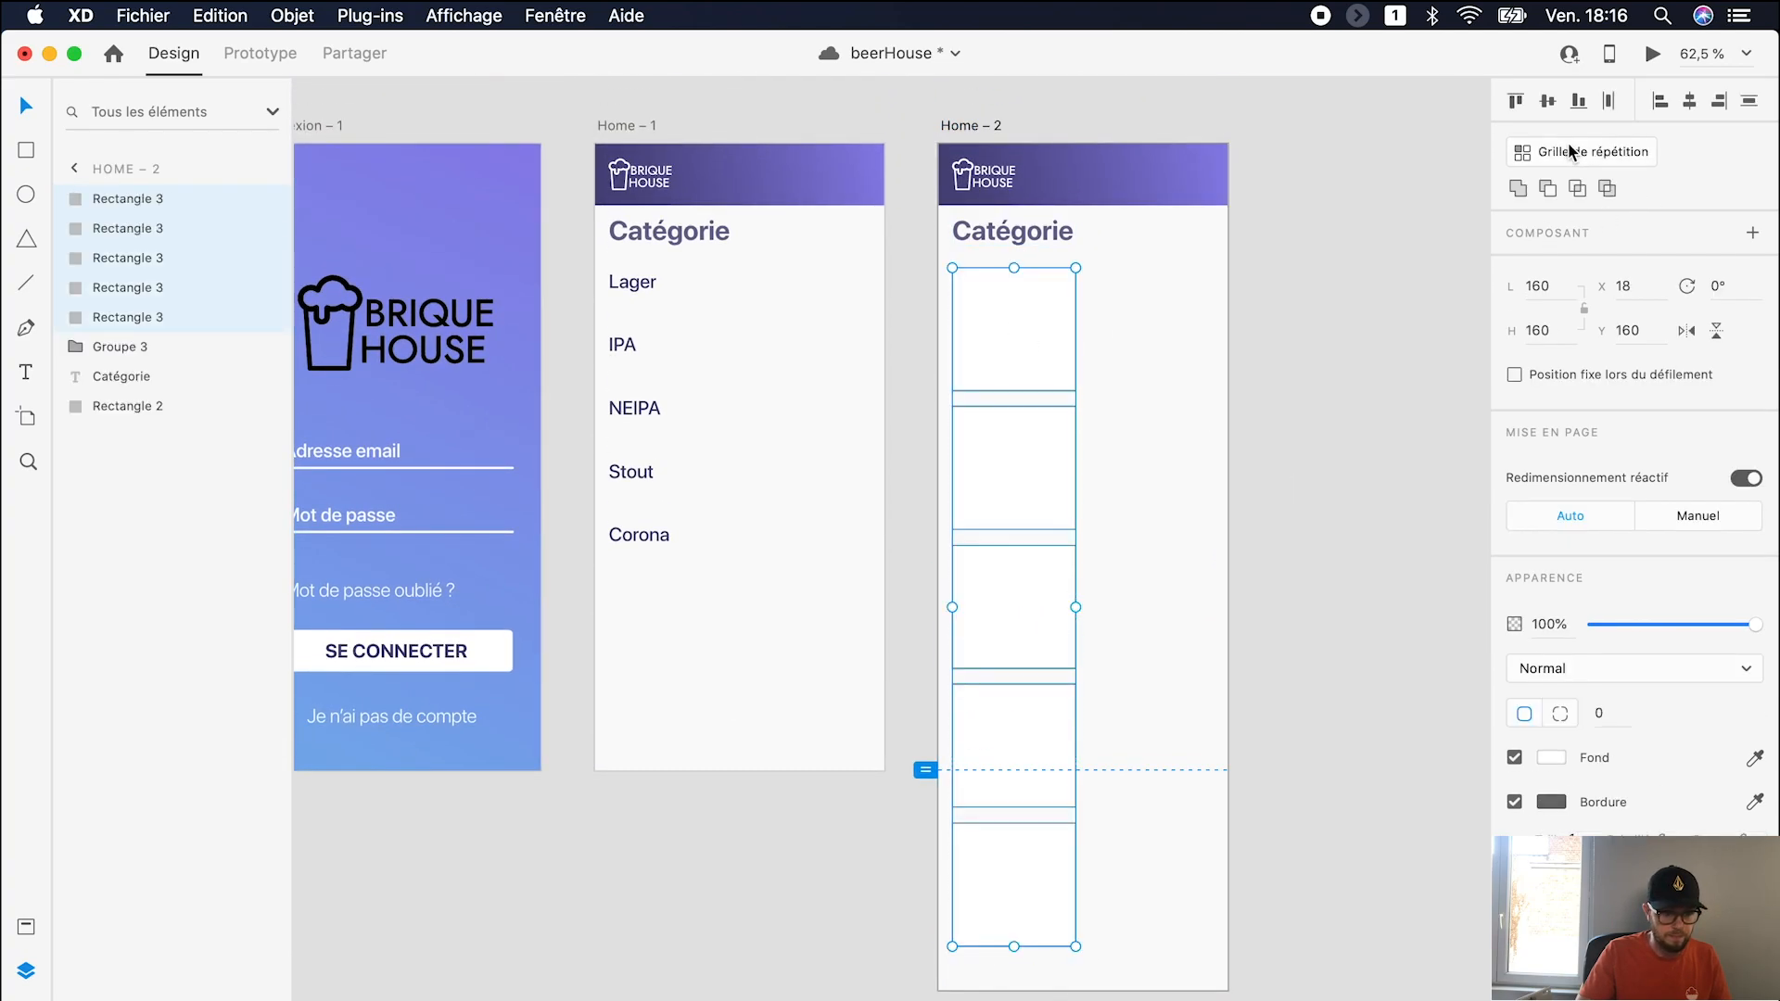
# Step: Open the Airtable plug-in for the five rectangles with base BeerProject, and view the field choices for the Category table
pyautogui.click(349, 16)
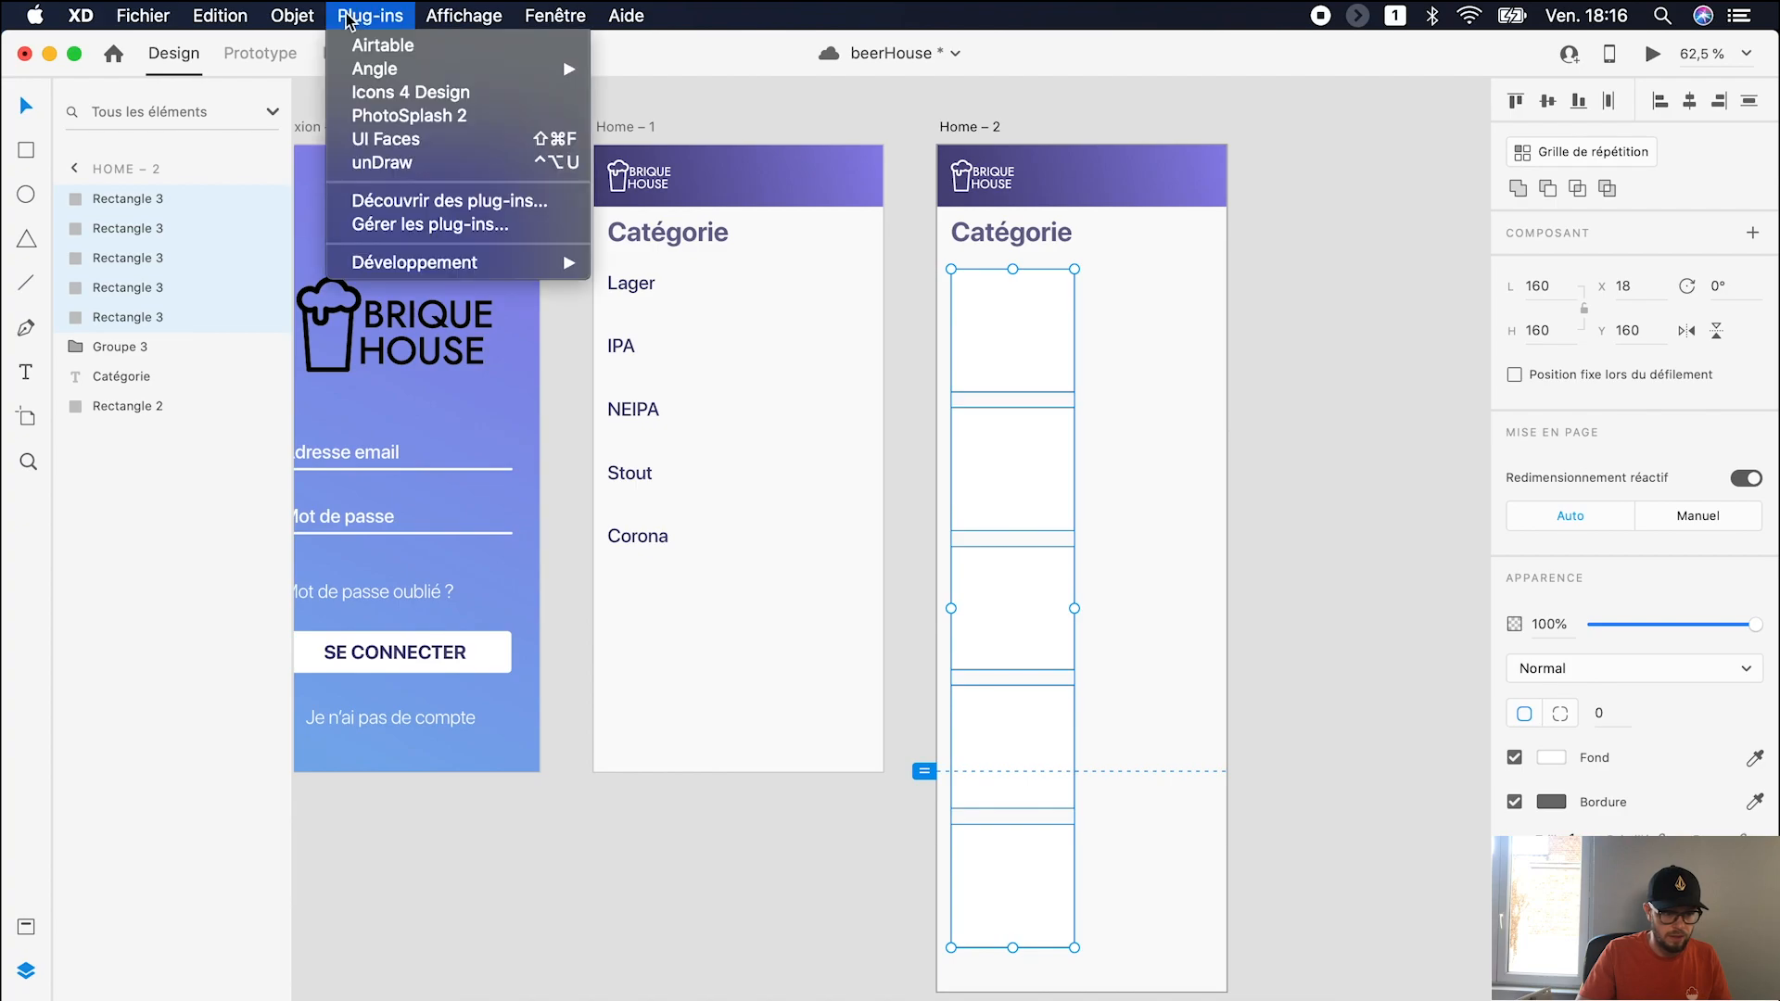
pyautogui.click(402, 47)
pyautogui.click(973, 270)
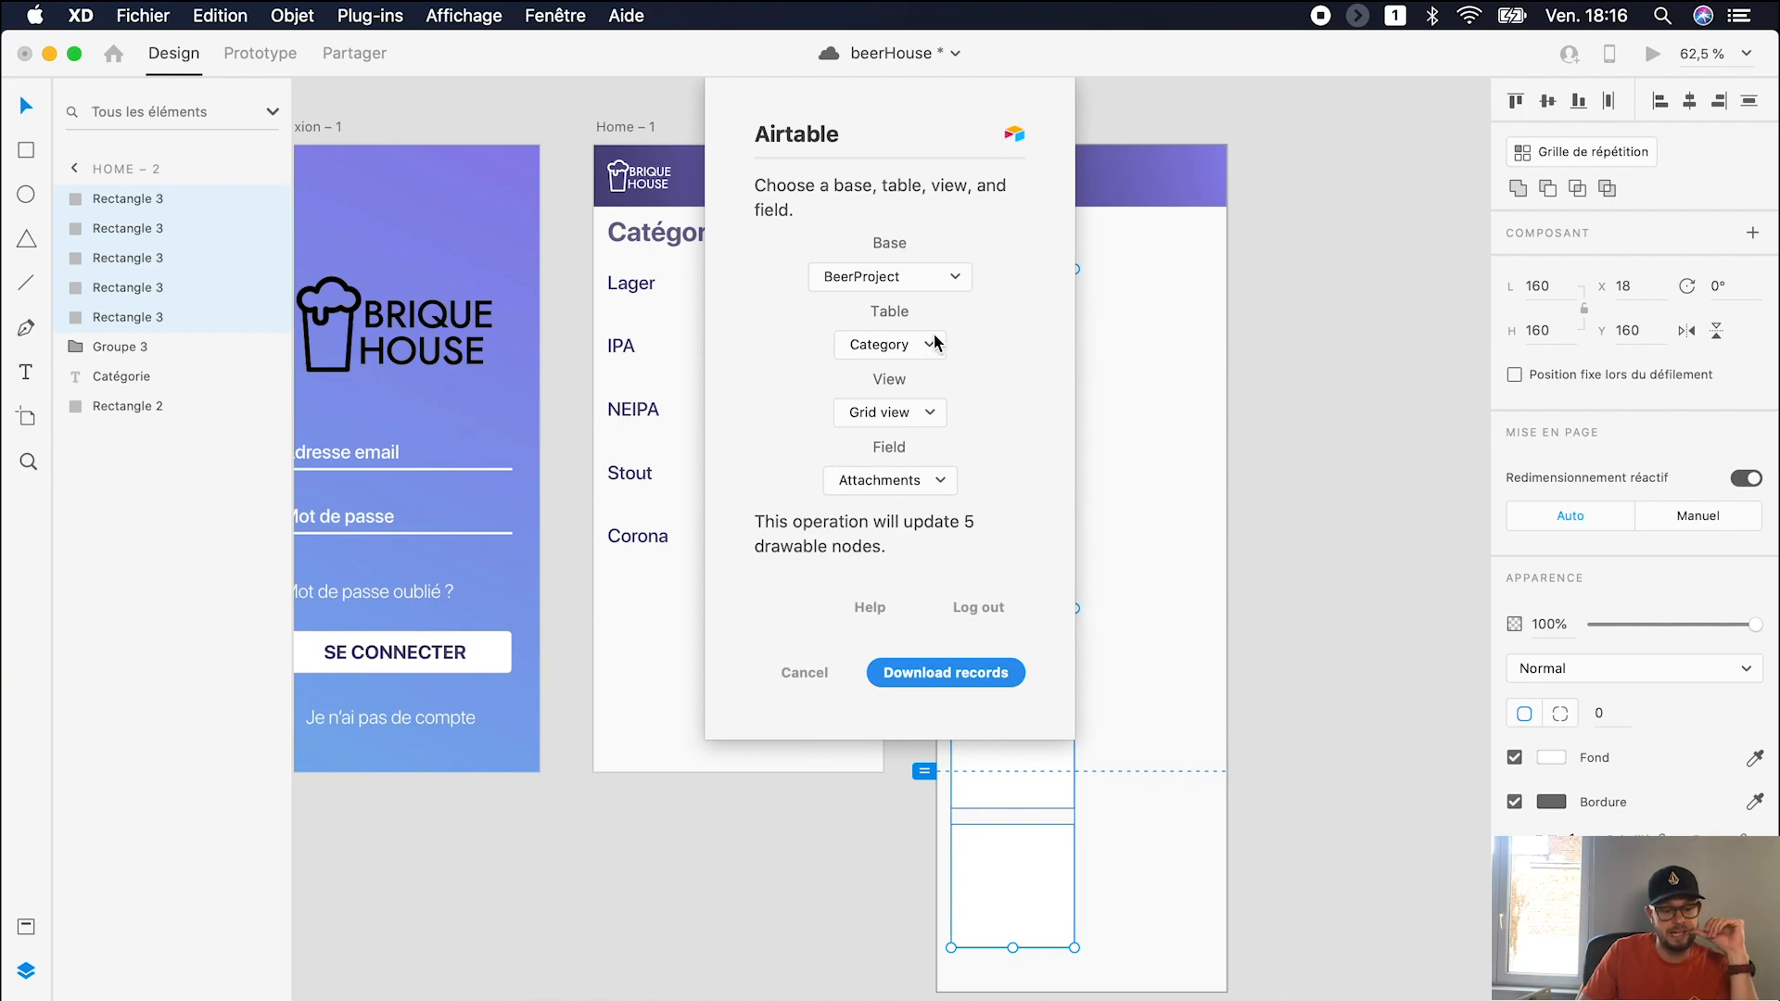
pyautogui.click(921, 482)
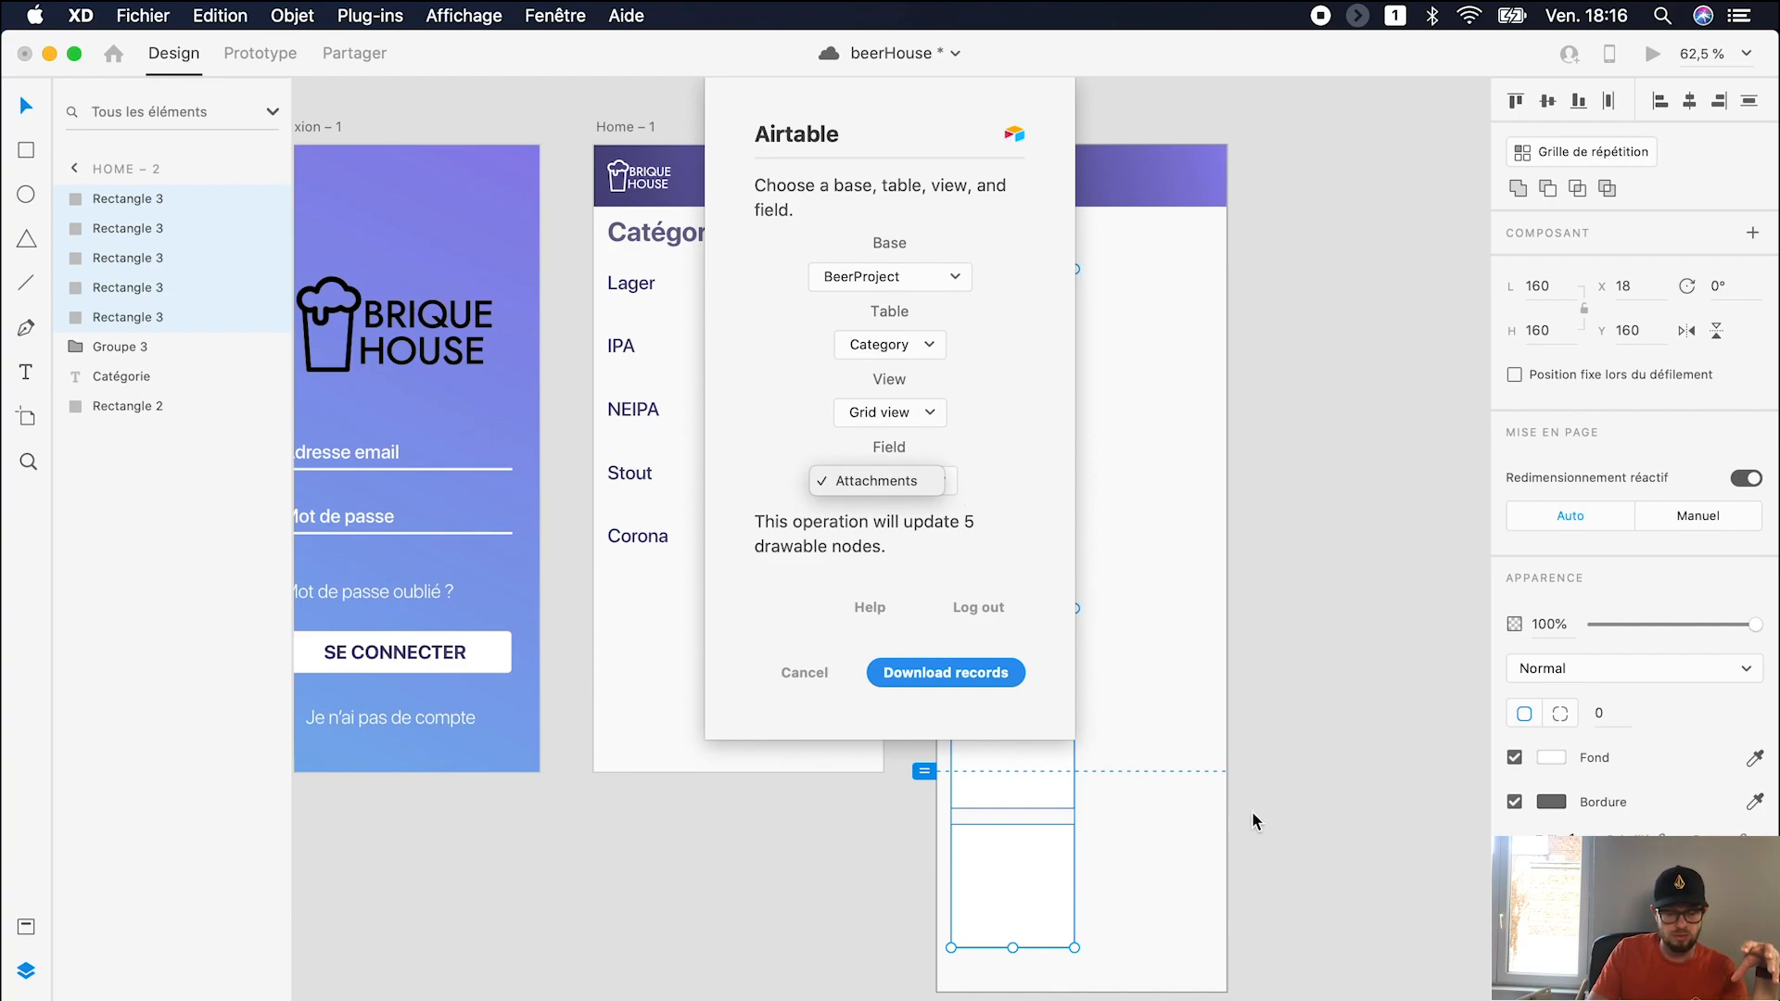
# Step: Check the Attachments column in Airtable, and download its records as images into the five rectangles in Adobe XD
pyautogui.hotkey('ctrl', 'Up')
pyautogui.click(380, 330)
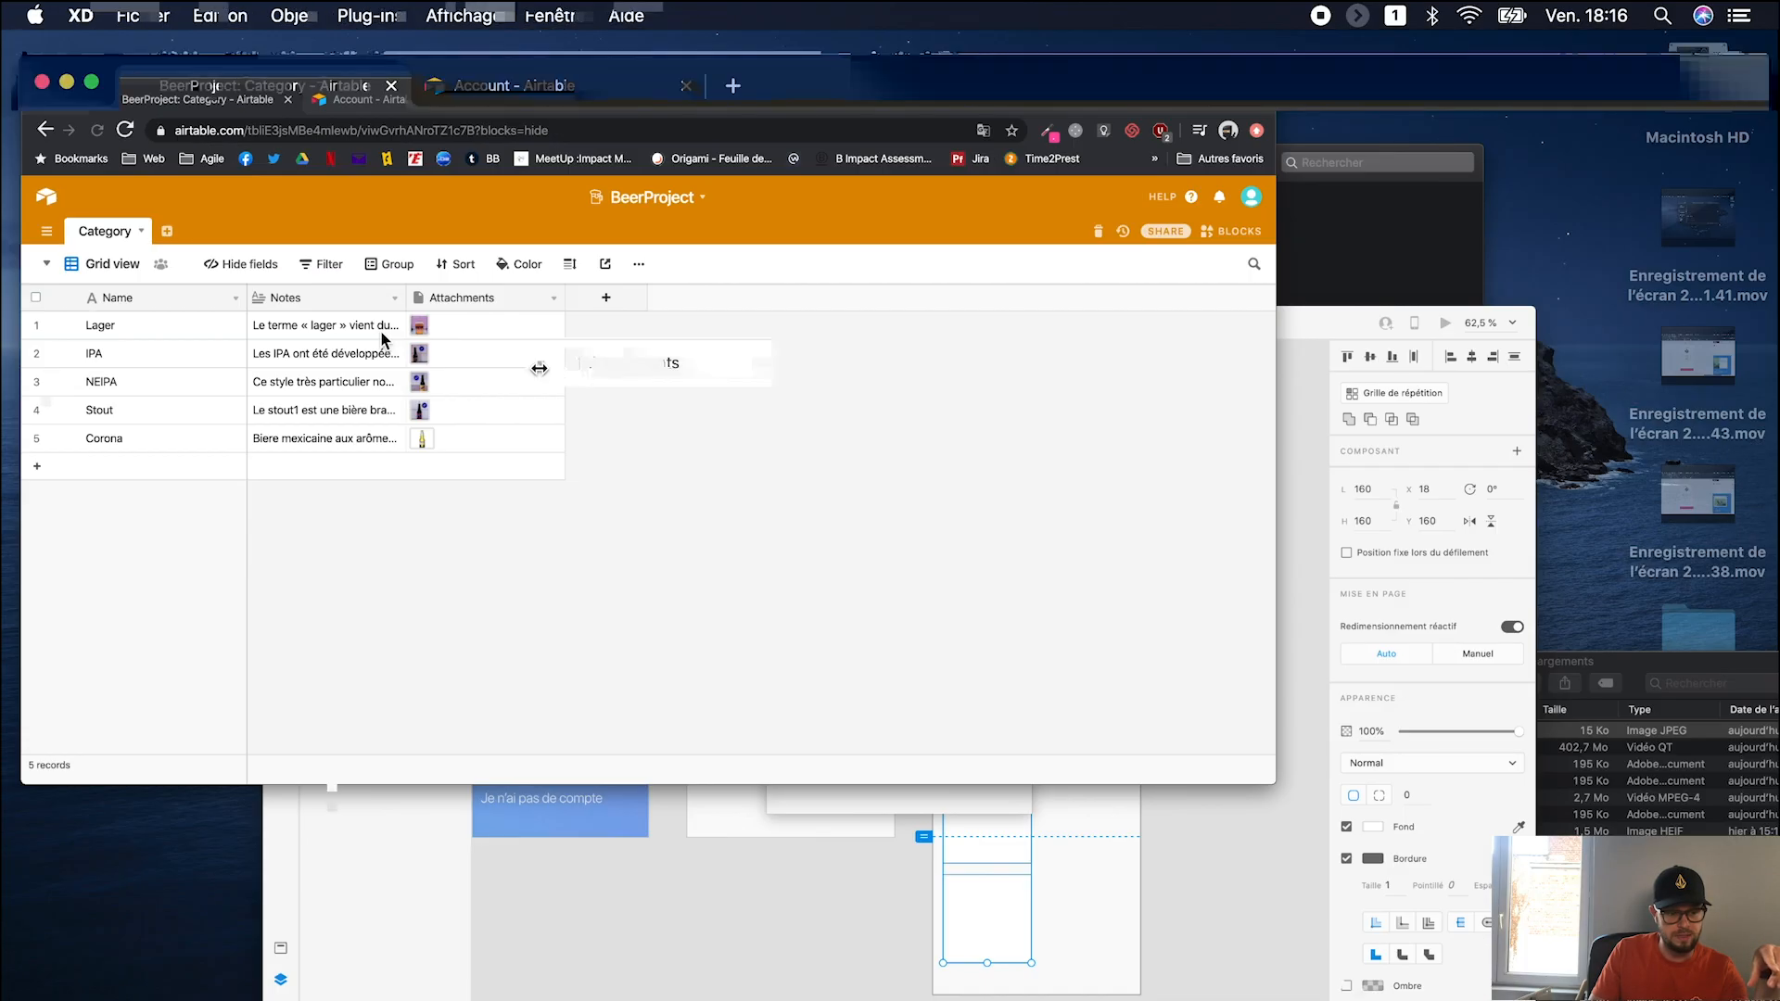
pyautogui.hotkey('ctrl', 'Up')
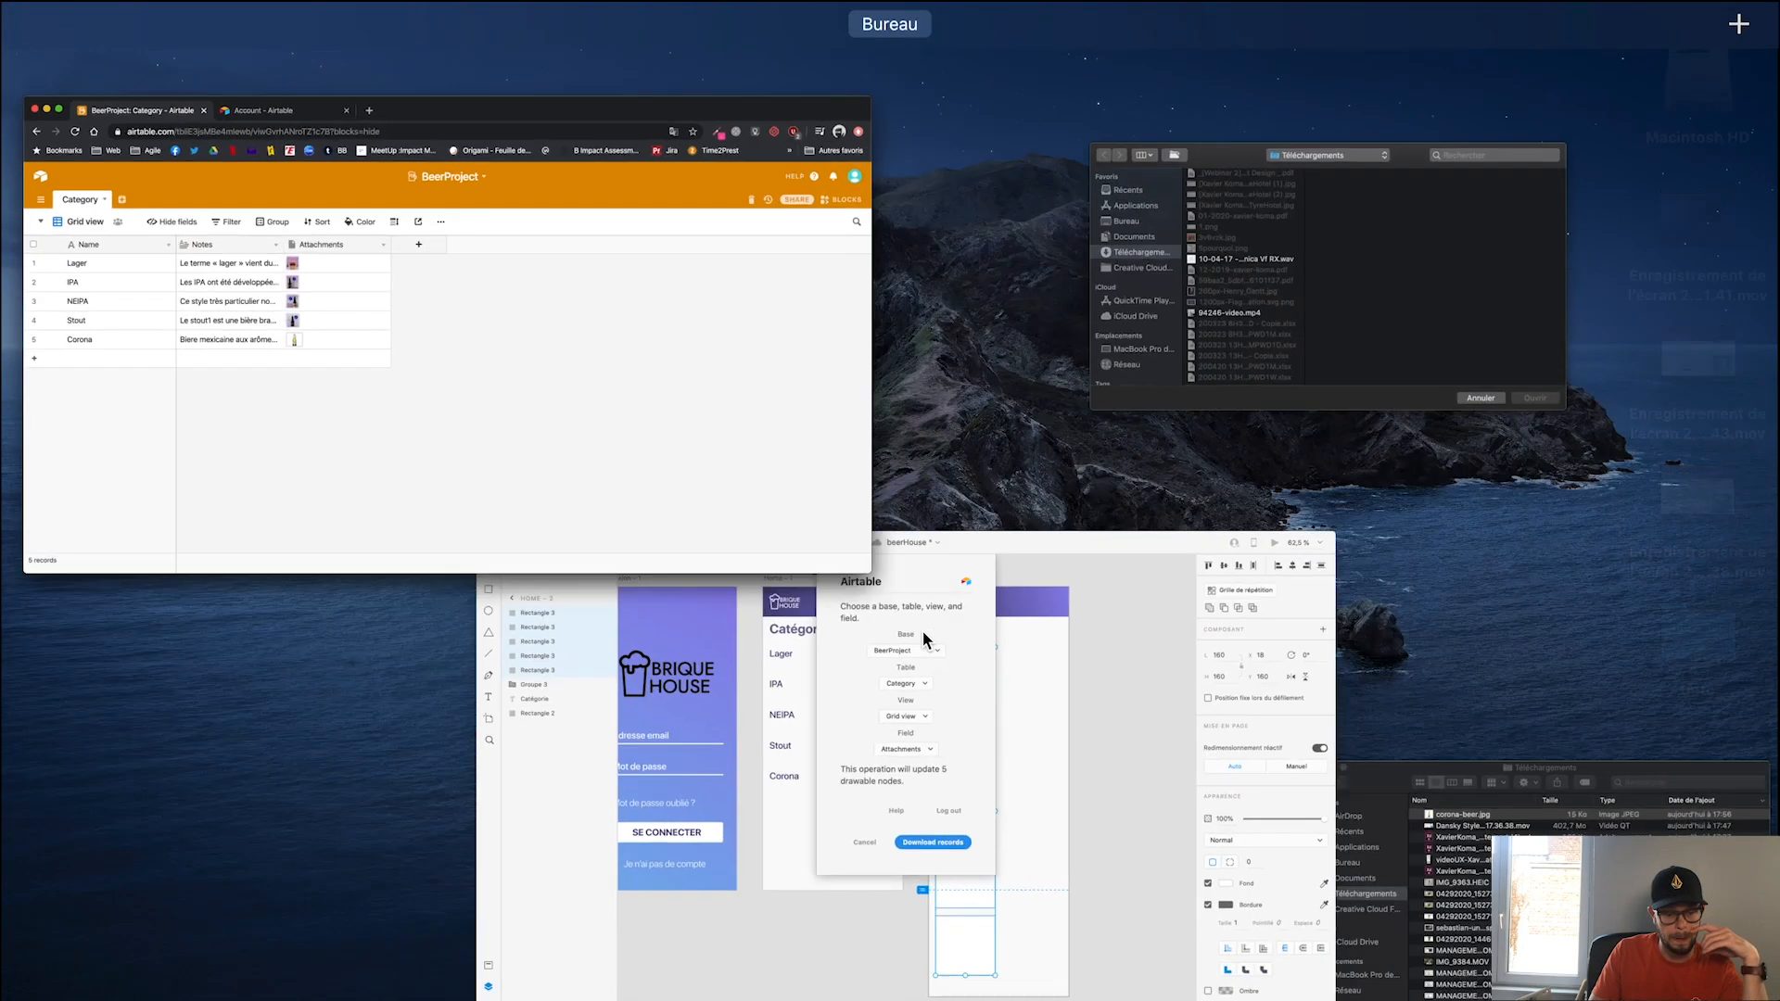
pyautogui.click(924, 638)
pyautogui.click(979, 678)
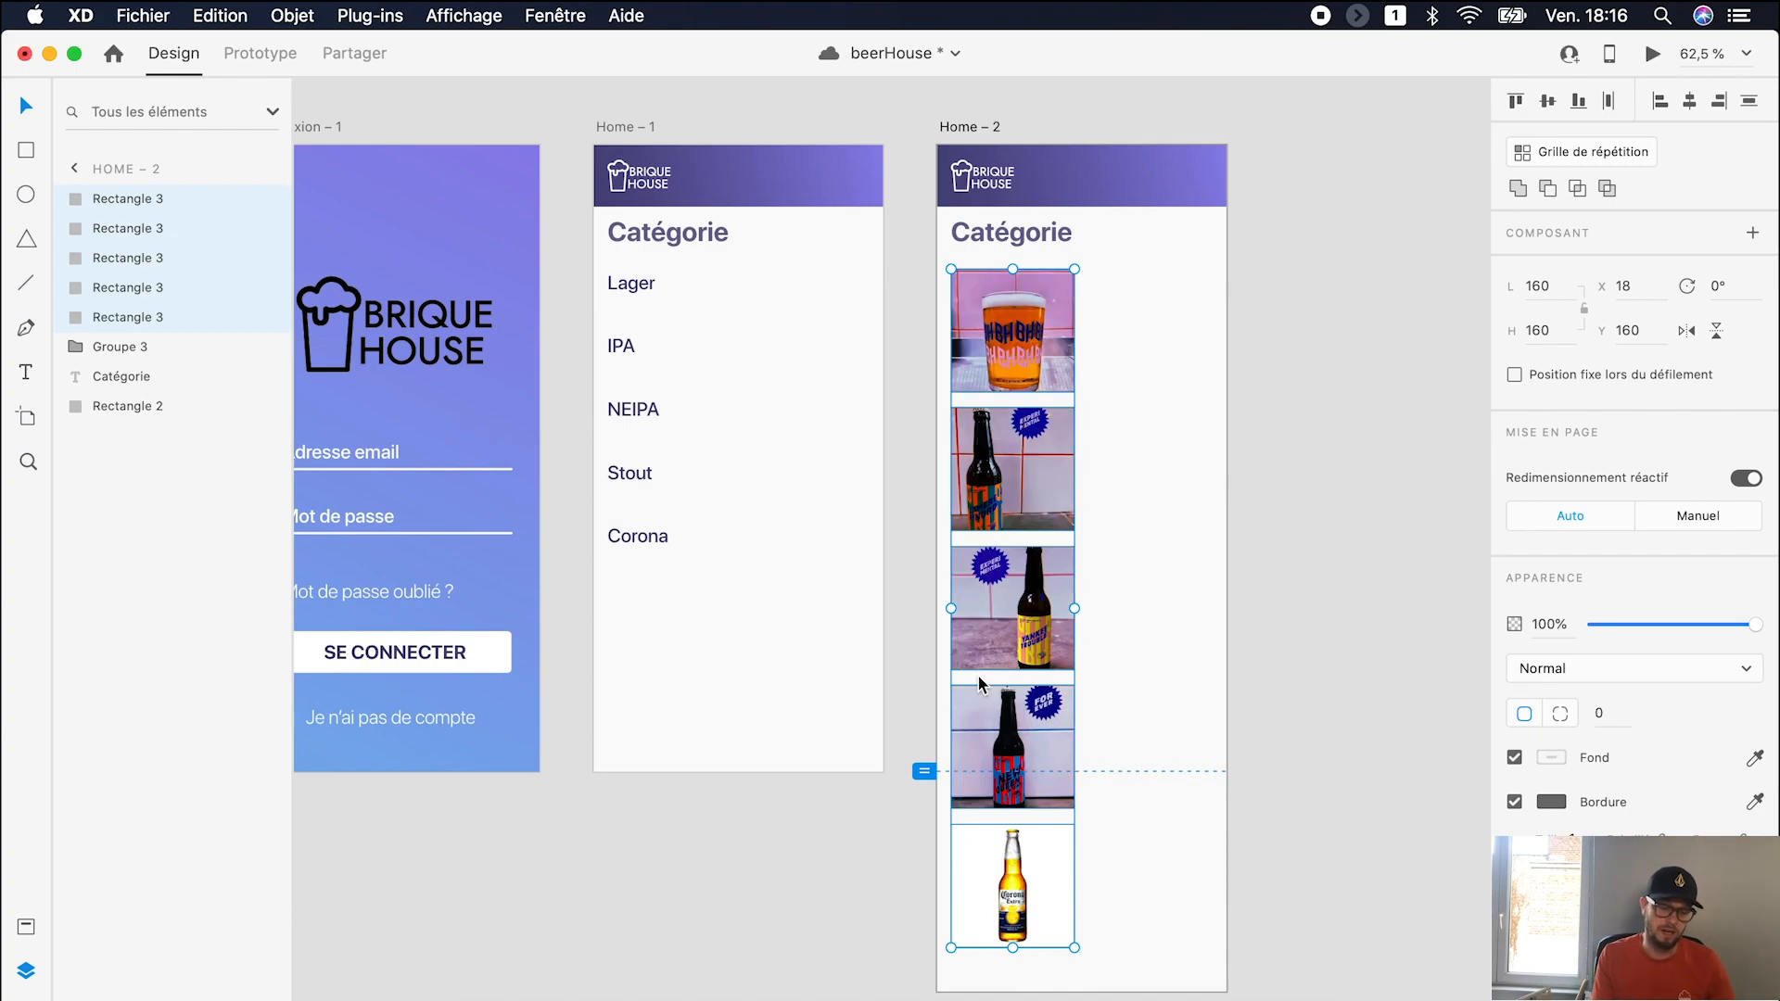
pyautogui.click(1295, 429)
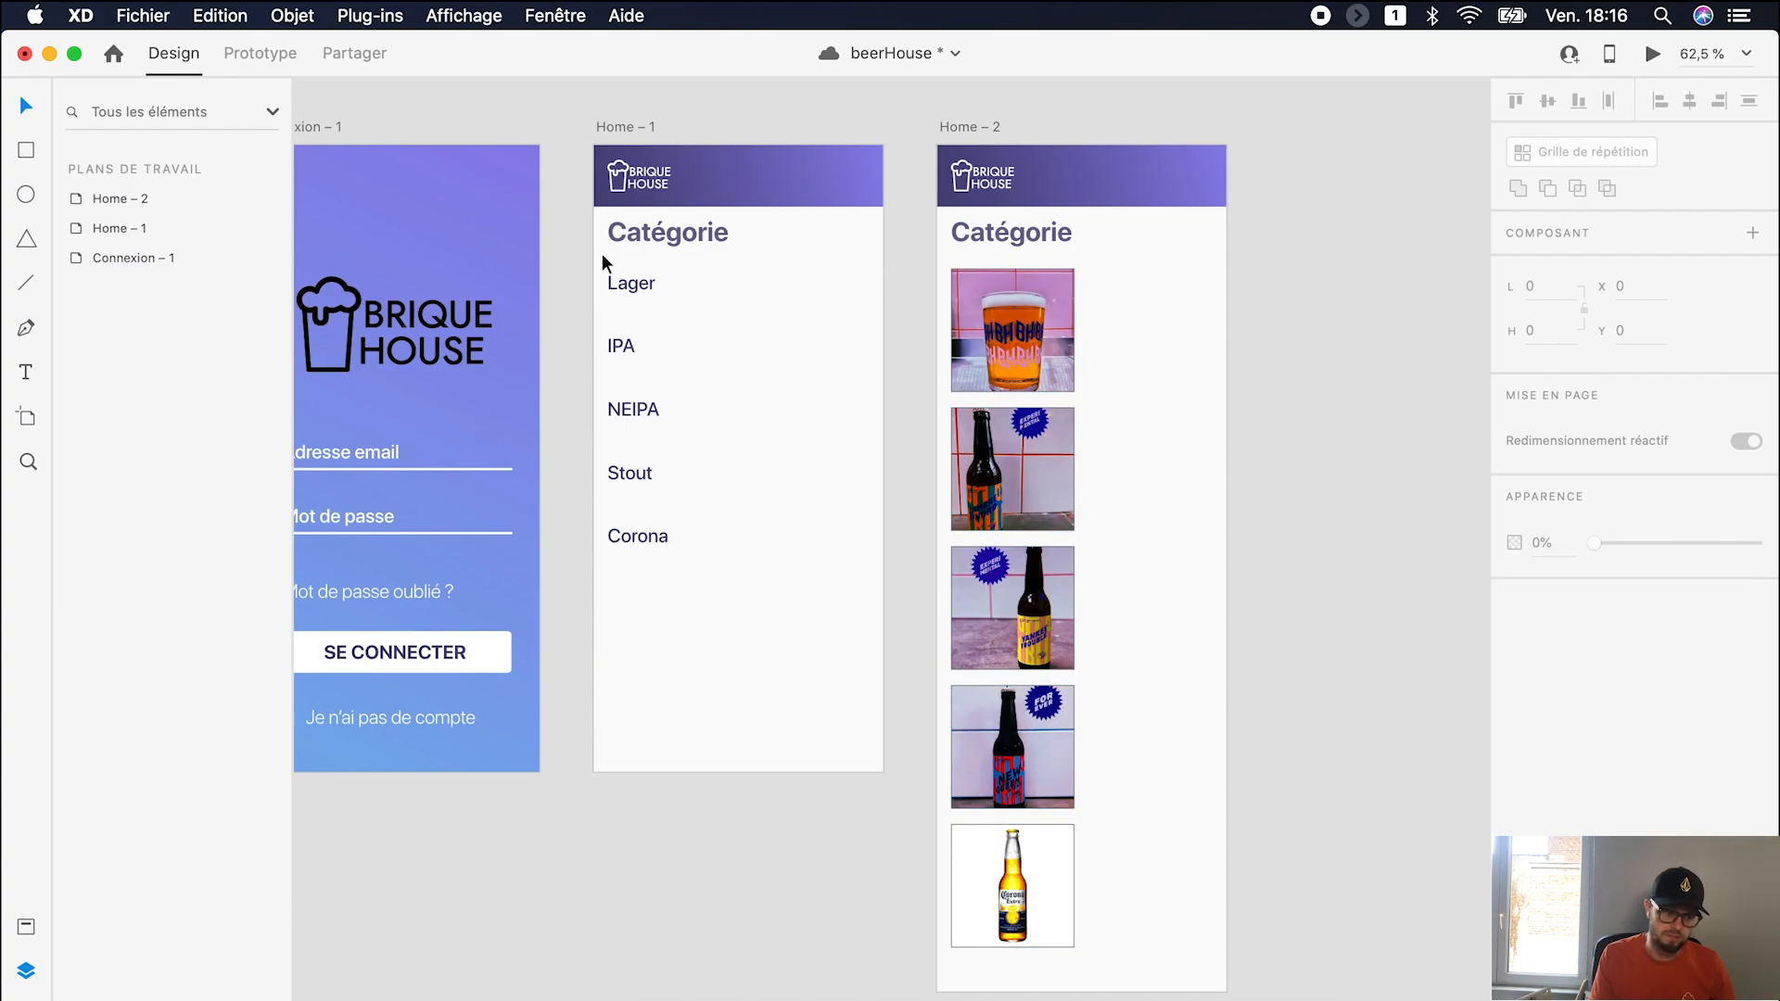
# Step: Add the text "Label" beside the first beer image on Home – 2
pyautogui.click(27, 373)
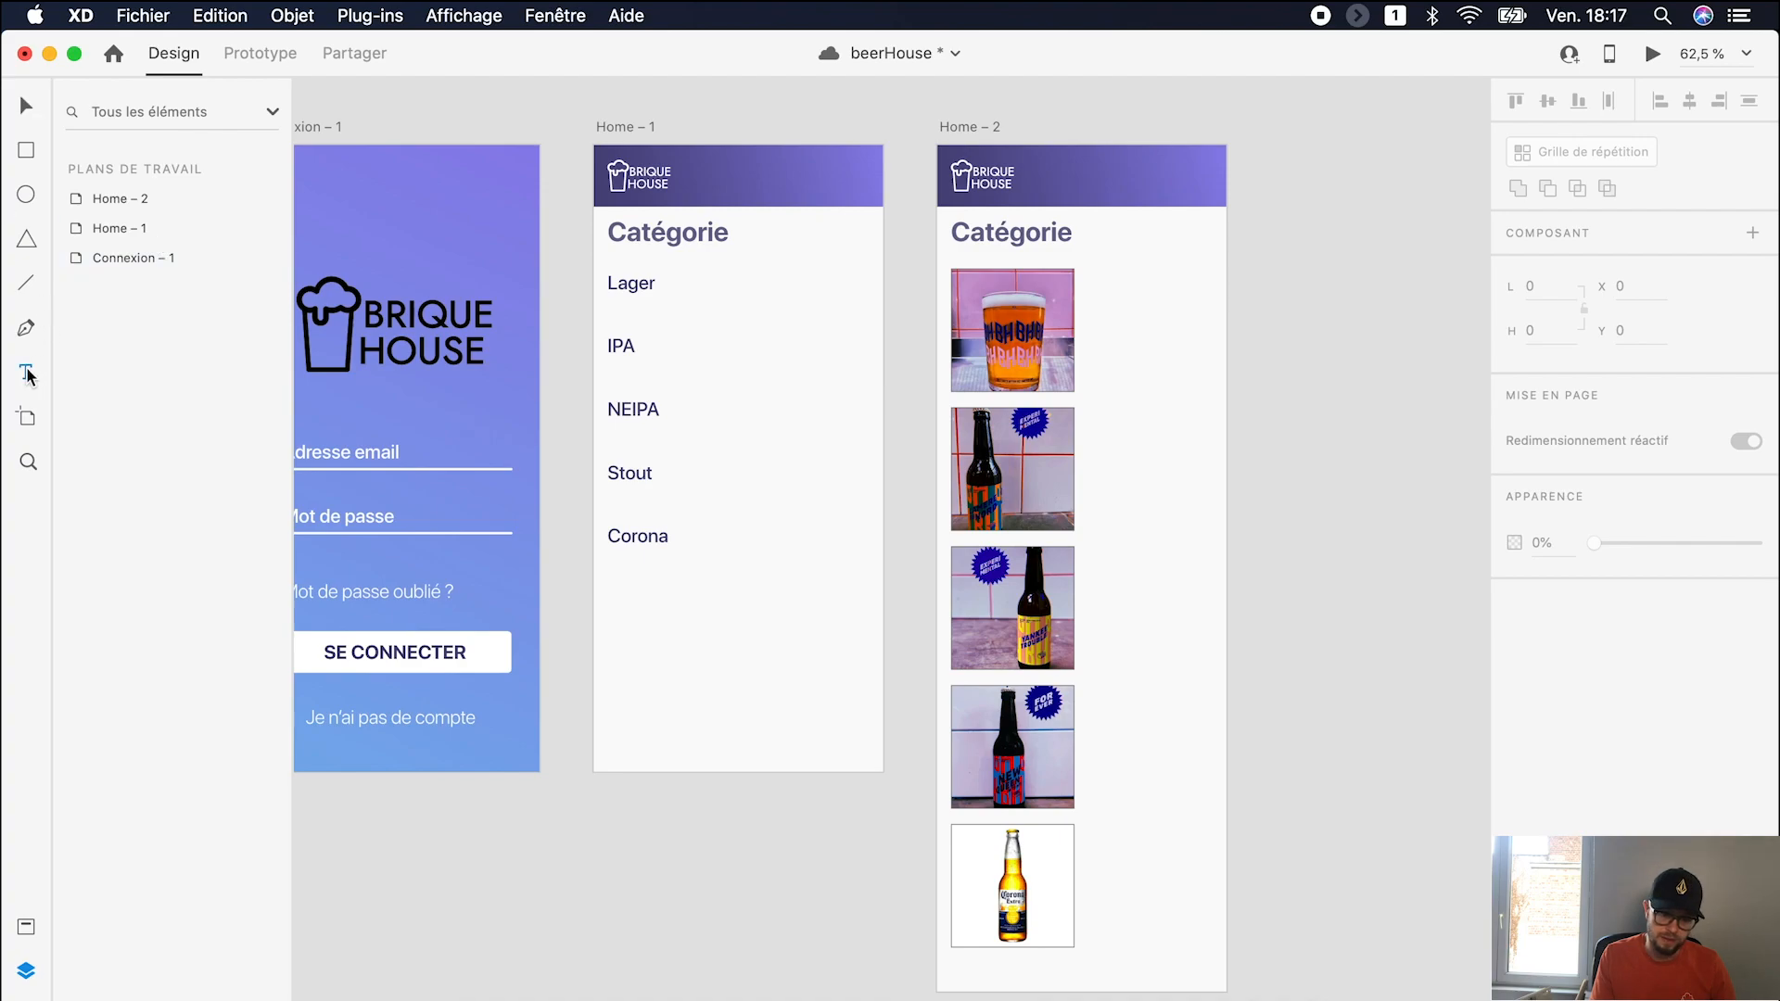
pyautogui.click(1102, 278)
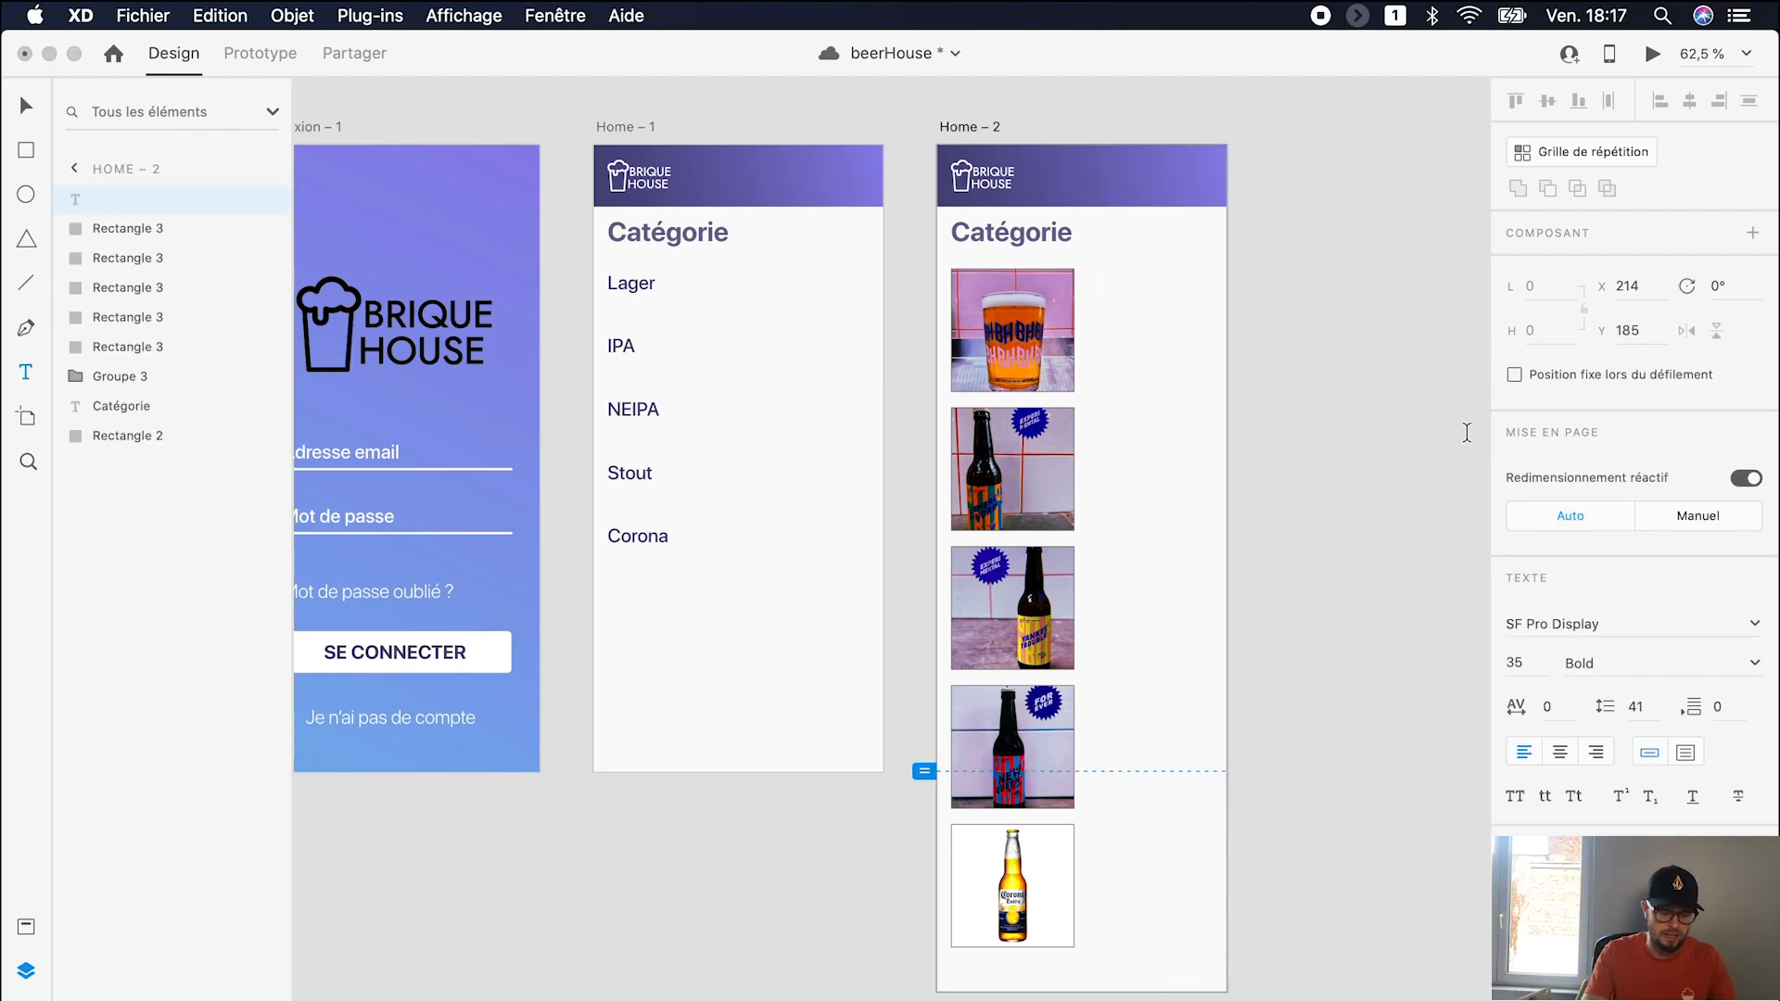
pyautogui.write('Label bee')
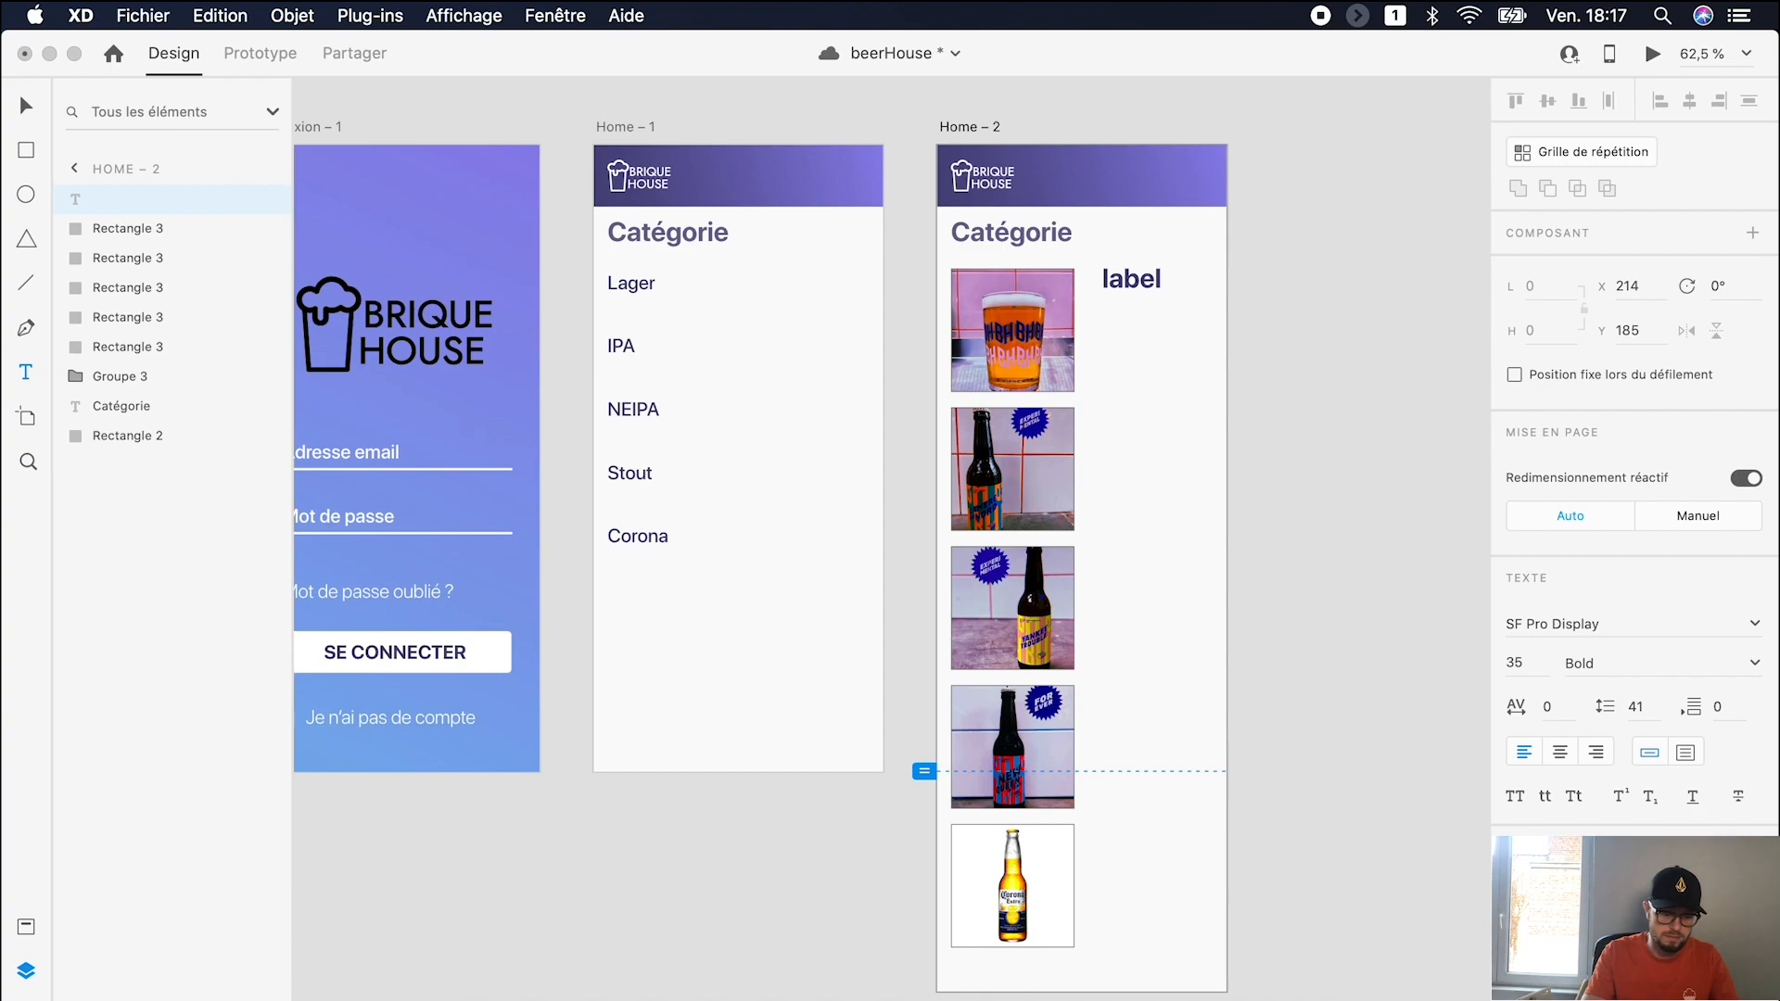
pyautogui.press('BackSpace')
pyautogui.press('BackSpace')
pyautogui.press('BackSpace')
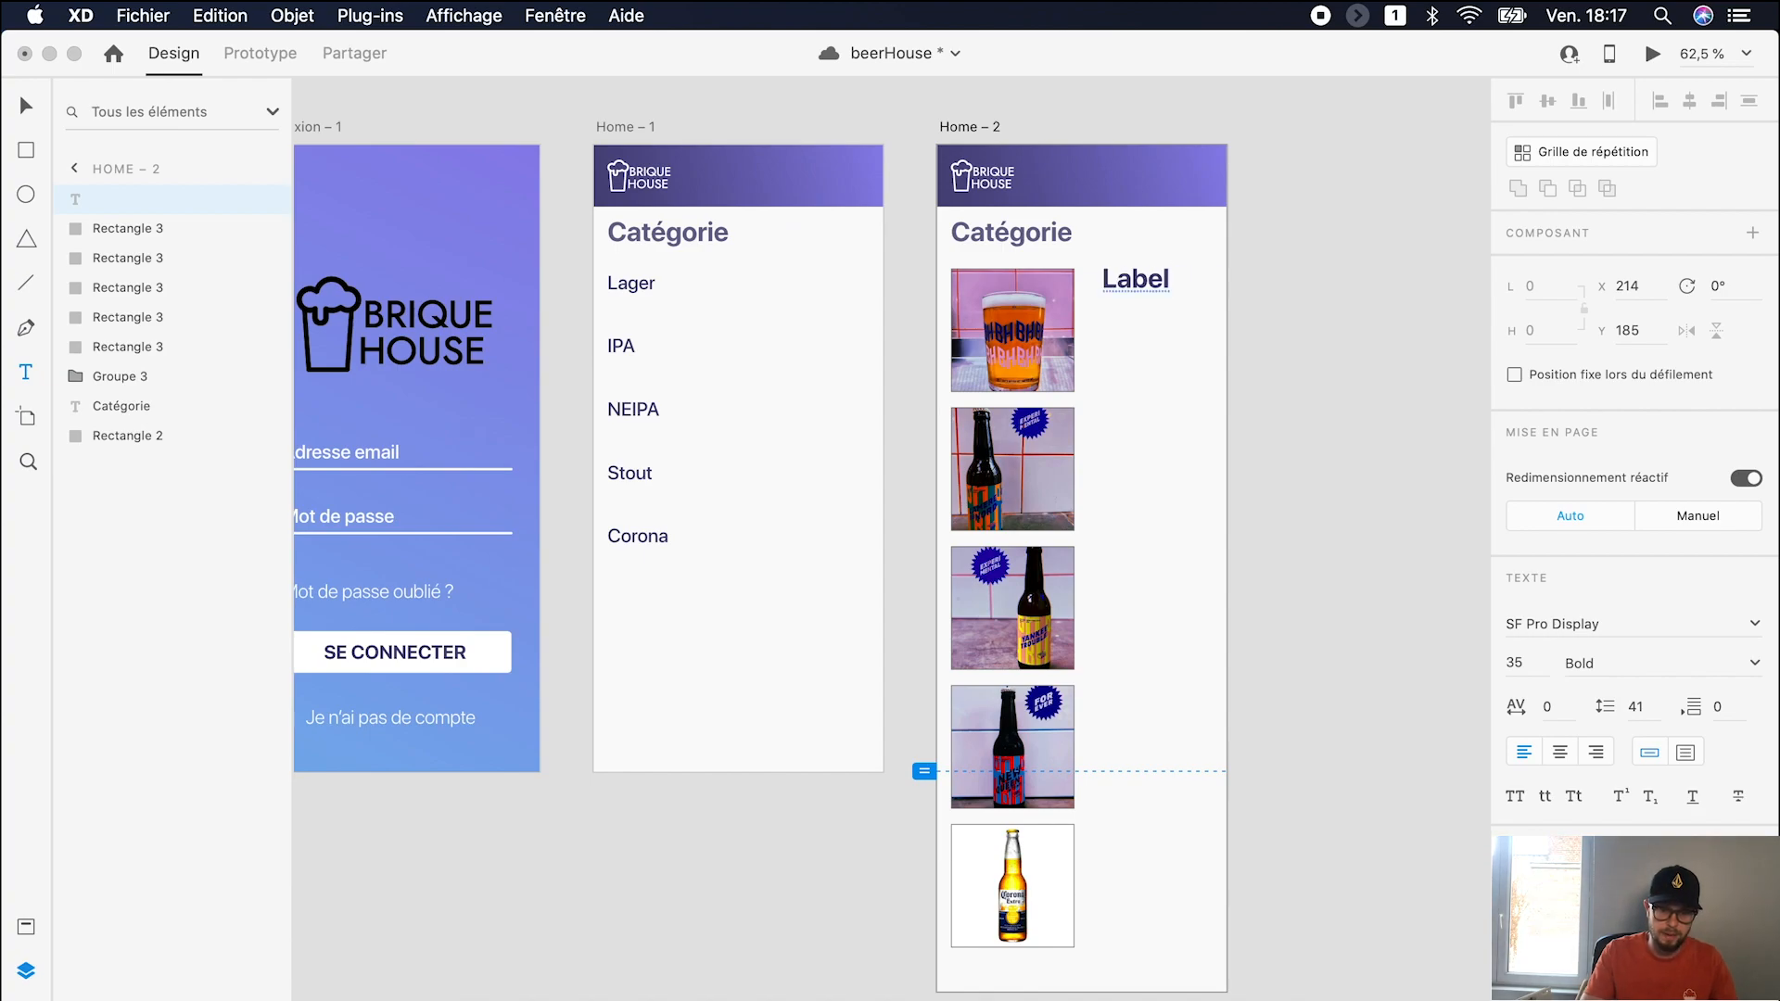
pyautogui.press('Escape')
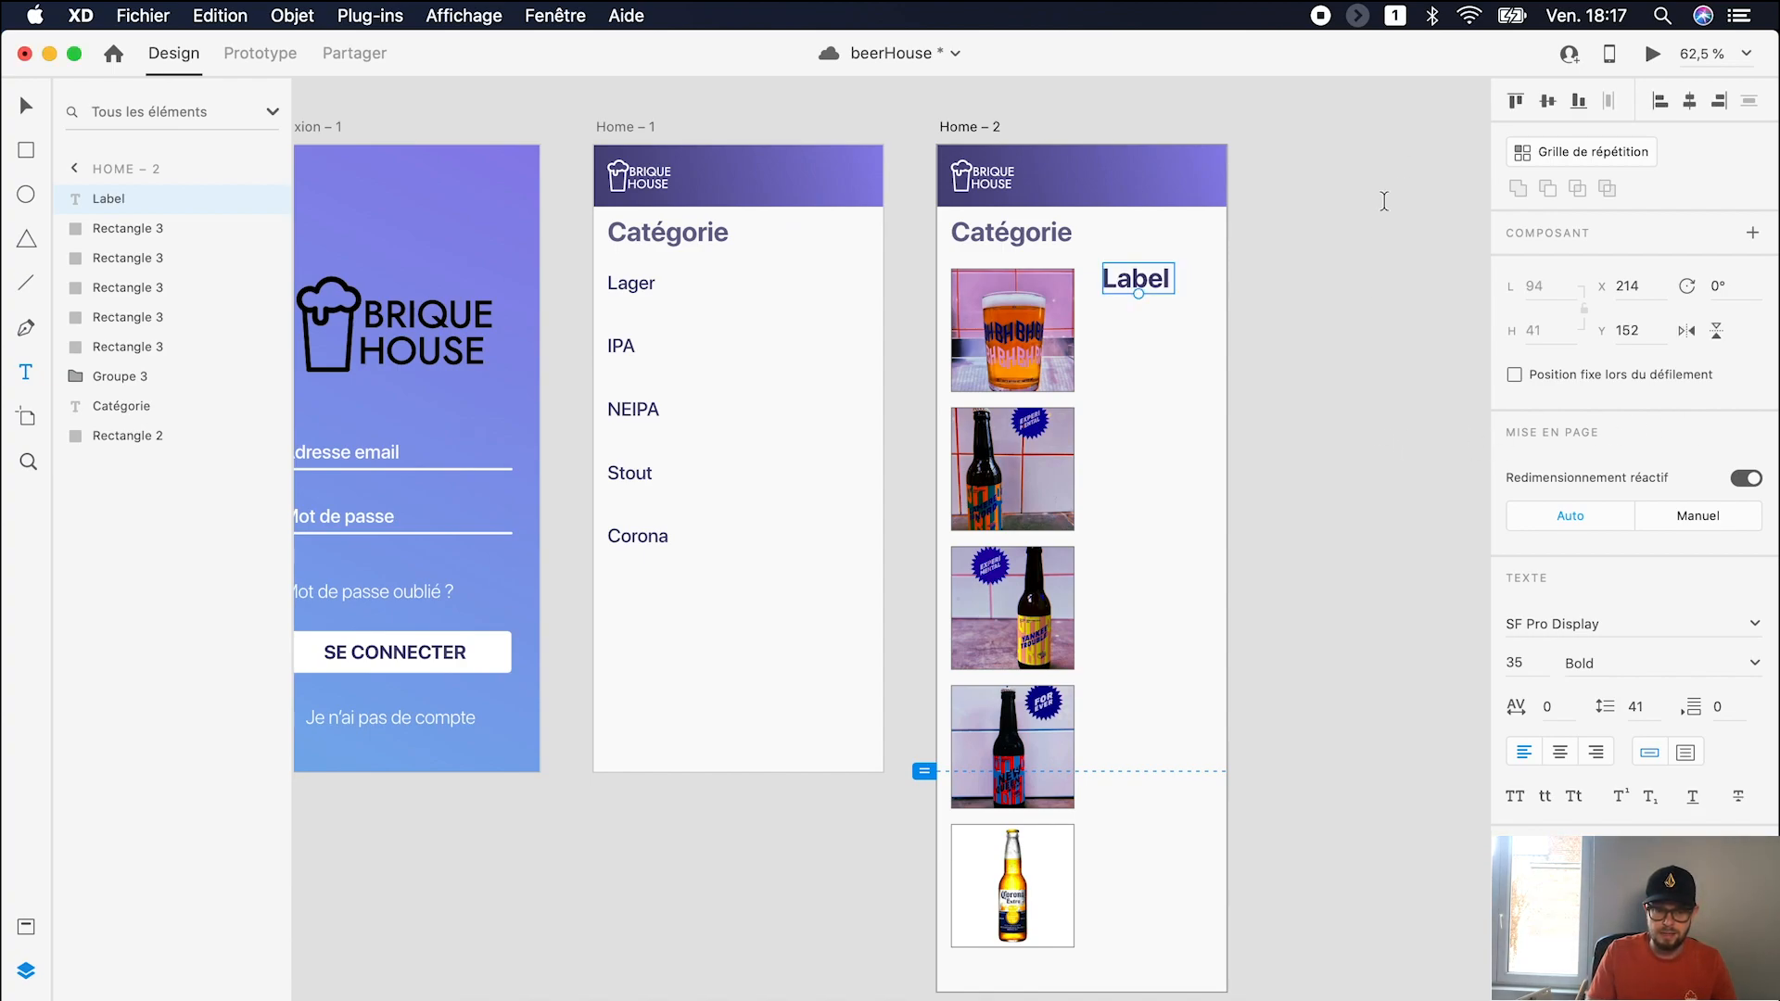
# Step: Turn the Label text into a vertical repeat grid of five items, widening their spacing to align with the beer images
pyautogui.click(1563, 151)
pyautogui.moveTo(1137, 293); pyautogui.dragTo(1209, 491)
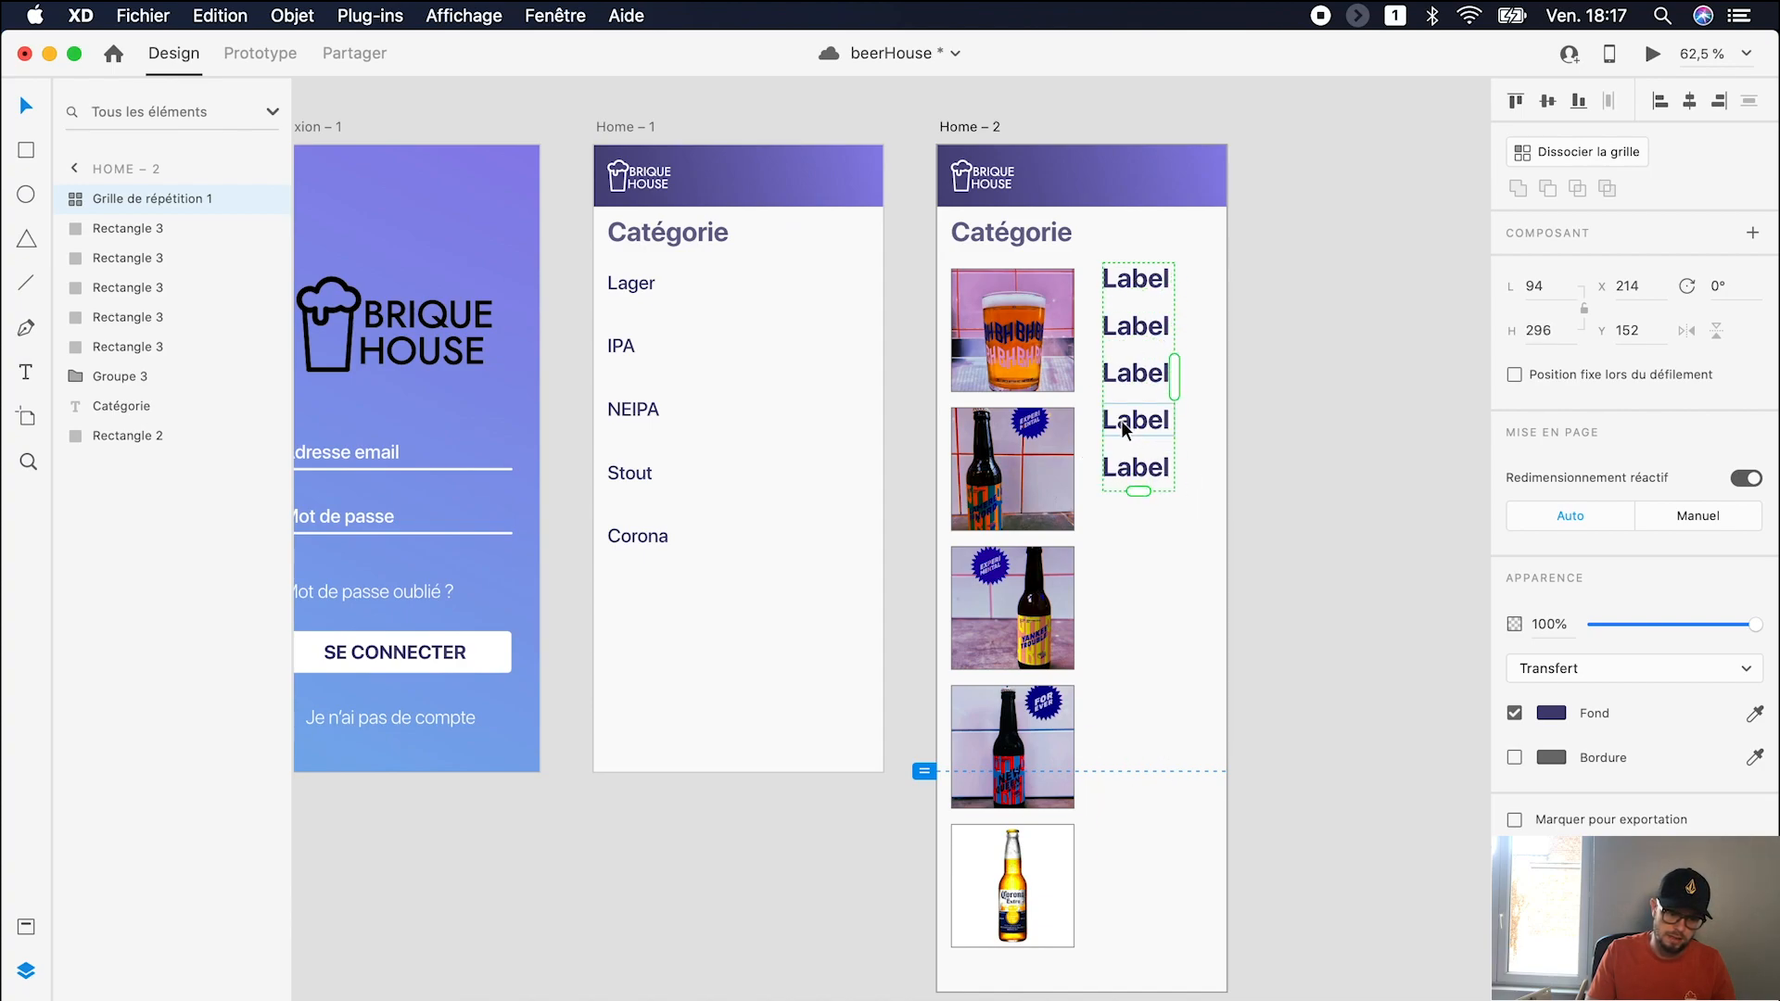
pyautogui.moveTo(1128, 397); pyautogui.dragTo(1139, 678)
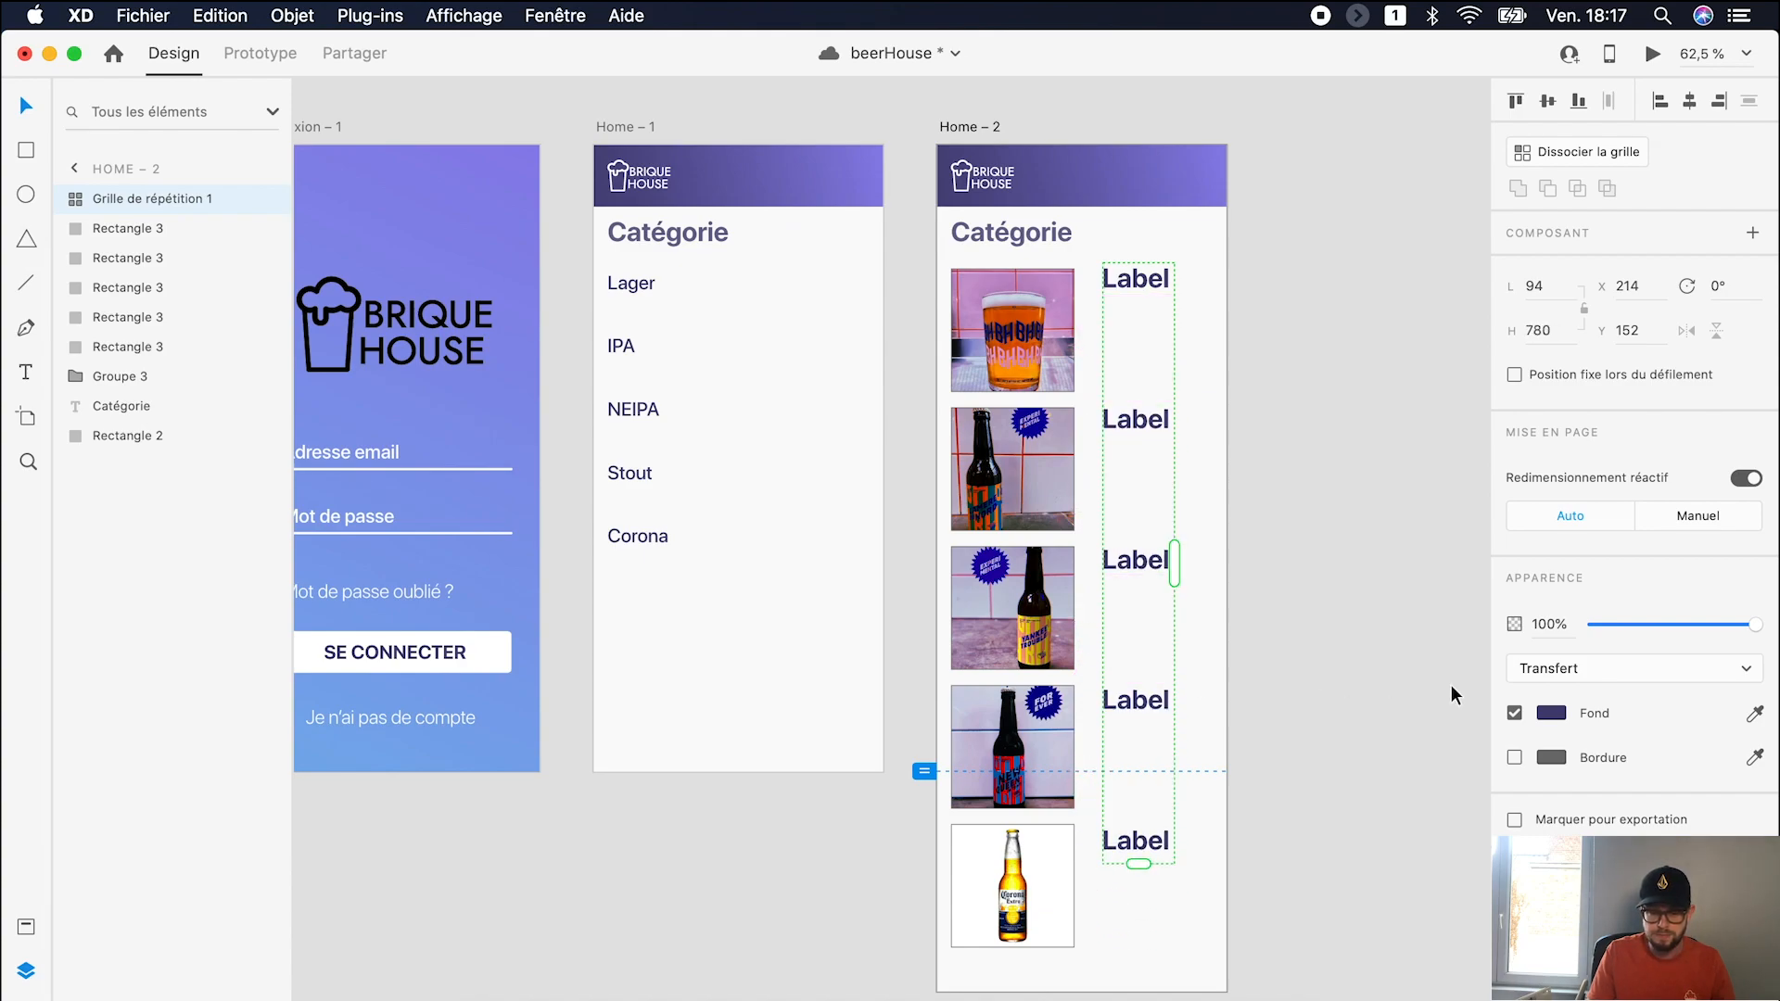
# Step: Ungroup the Label repeat grid and fill its five texts with the Name field records from the BeerProject Category table
pyautogui.click(1580, 151)
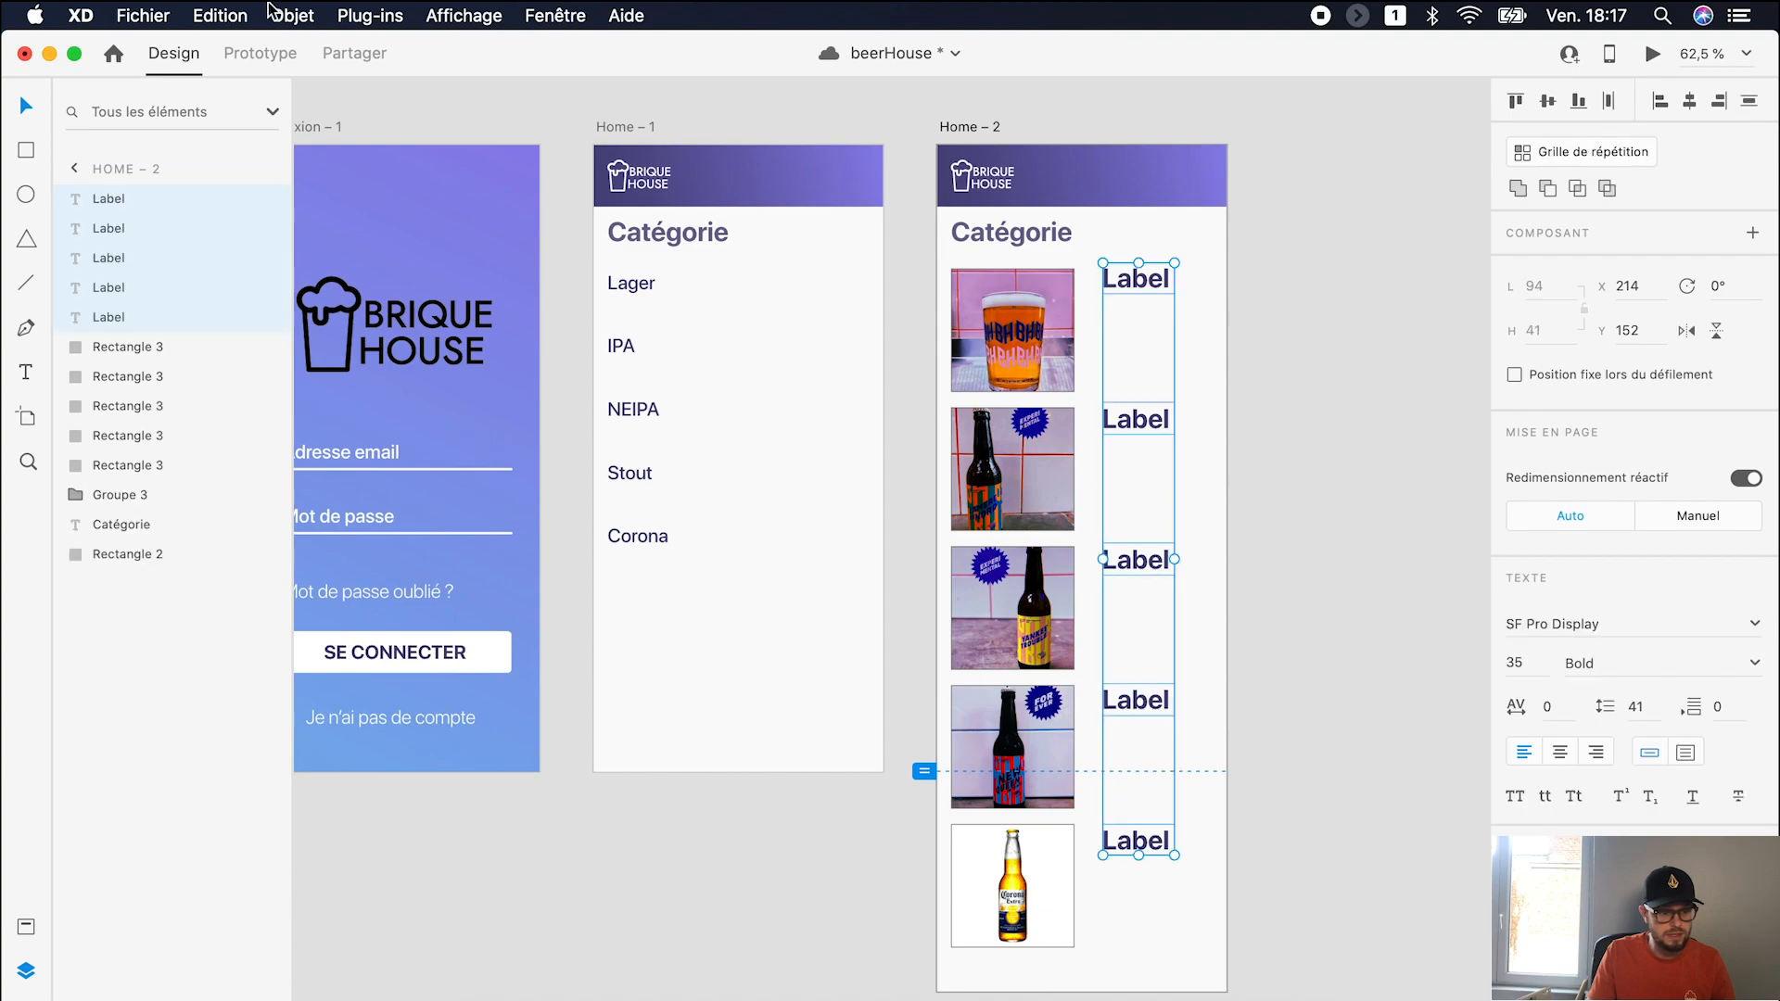
pyautogui.click(397, 15)
pyautogui.click(399, 52)
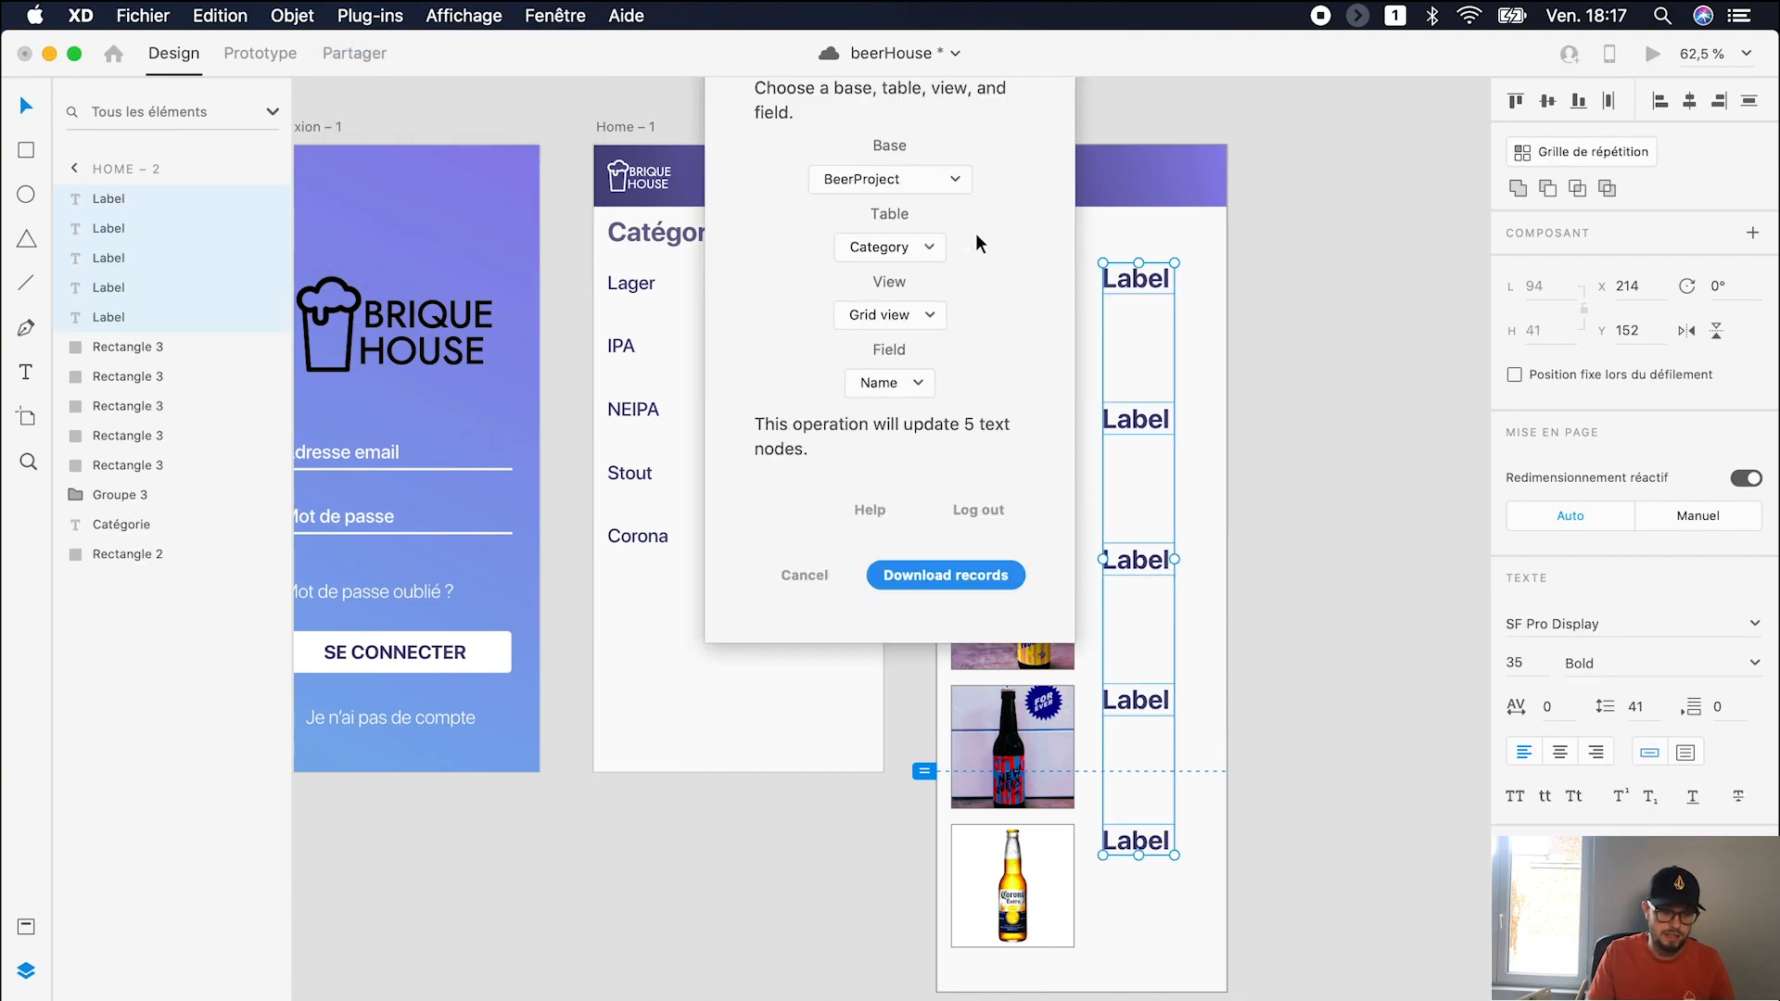
pyautogui.click(938, 660)
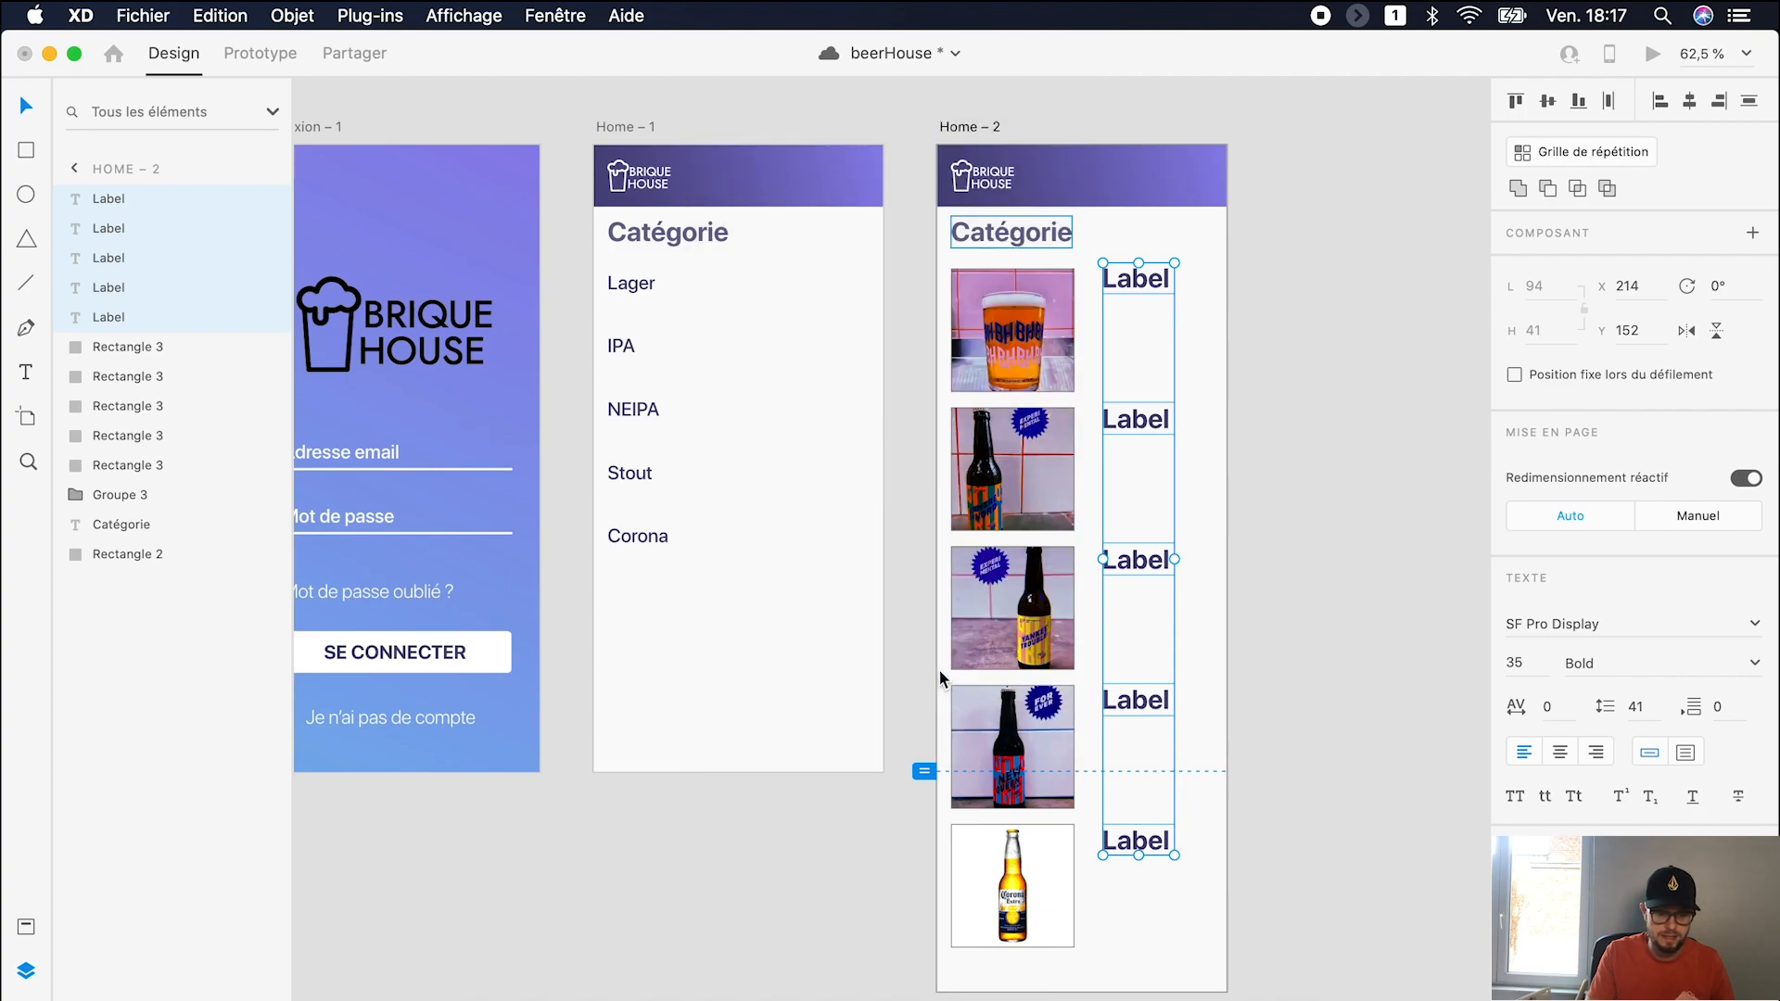
pyautogui.click(1298, 556)
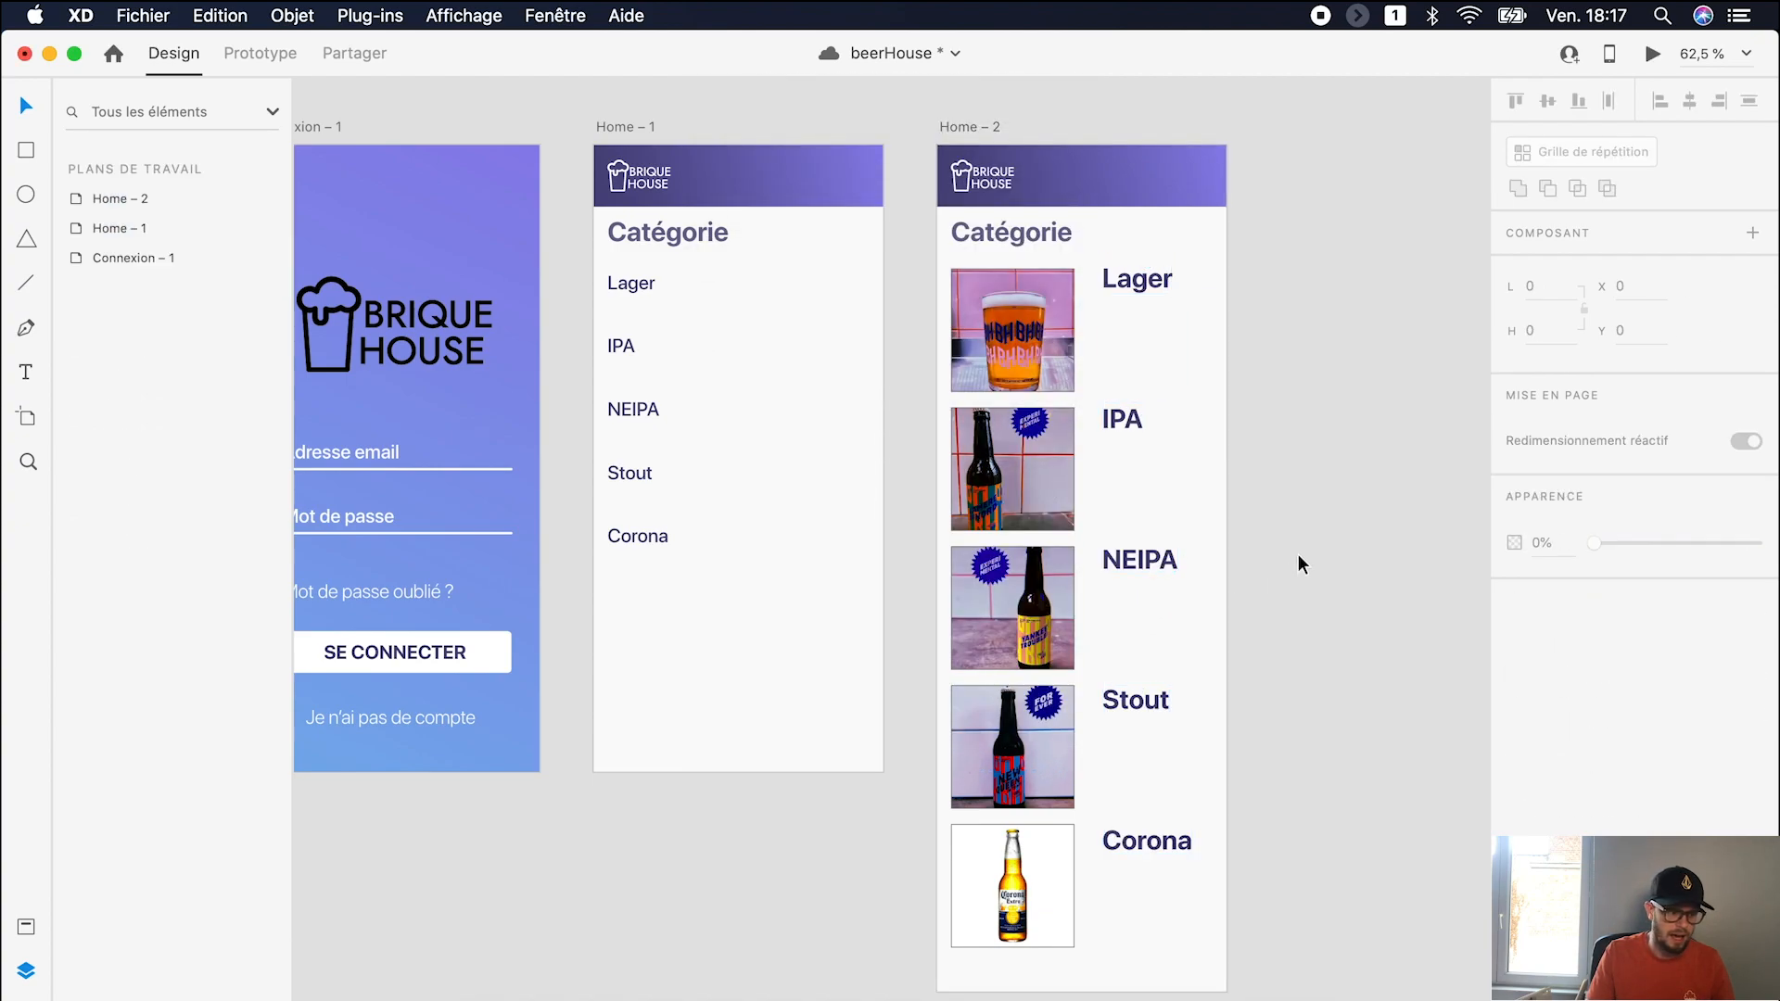
# Step: Add the text "Desc" directly below the Lager title on Home – 2
pyautogui.click(26, 372)
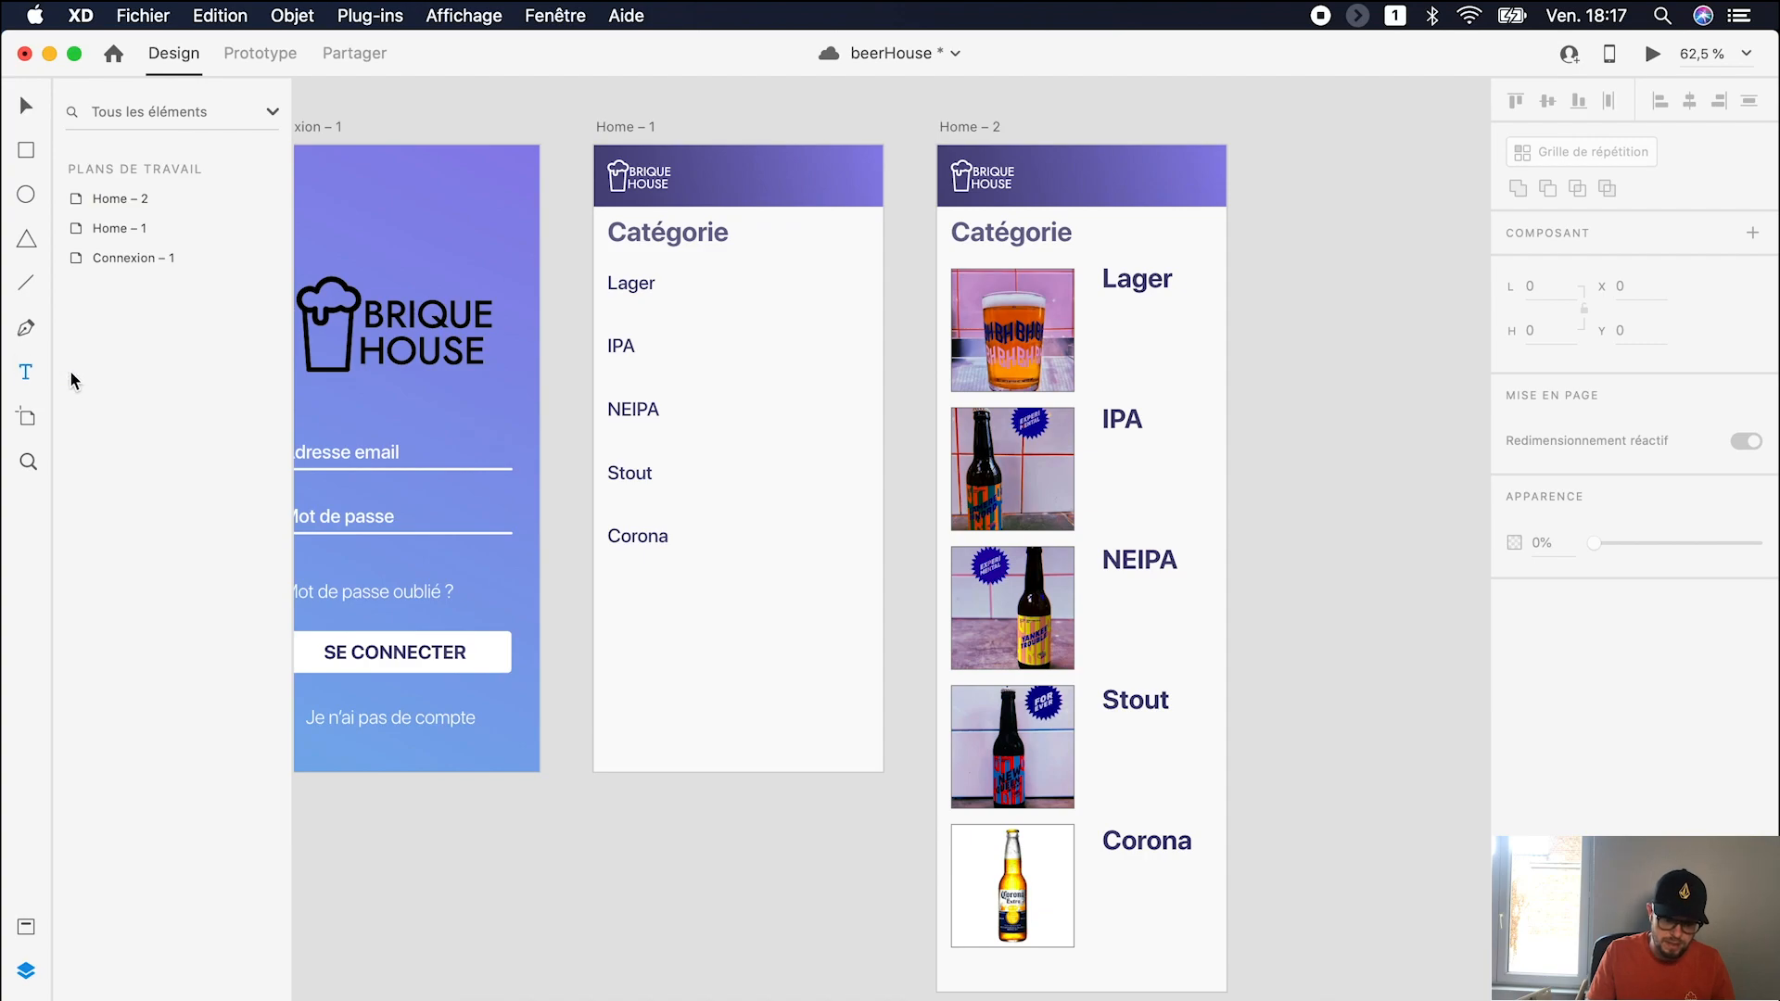
pyautogui.click(1105, 313)
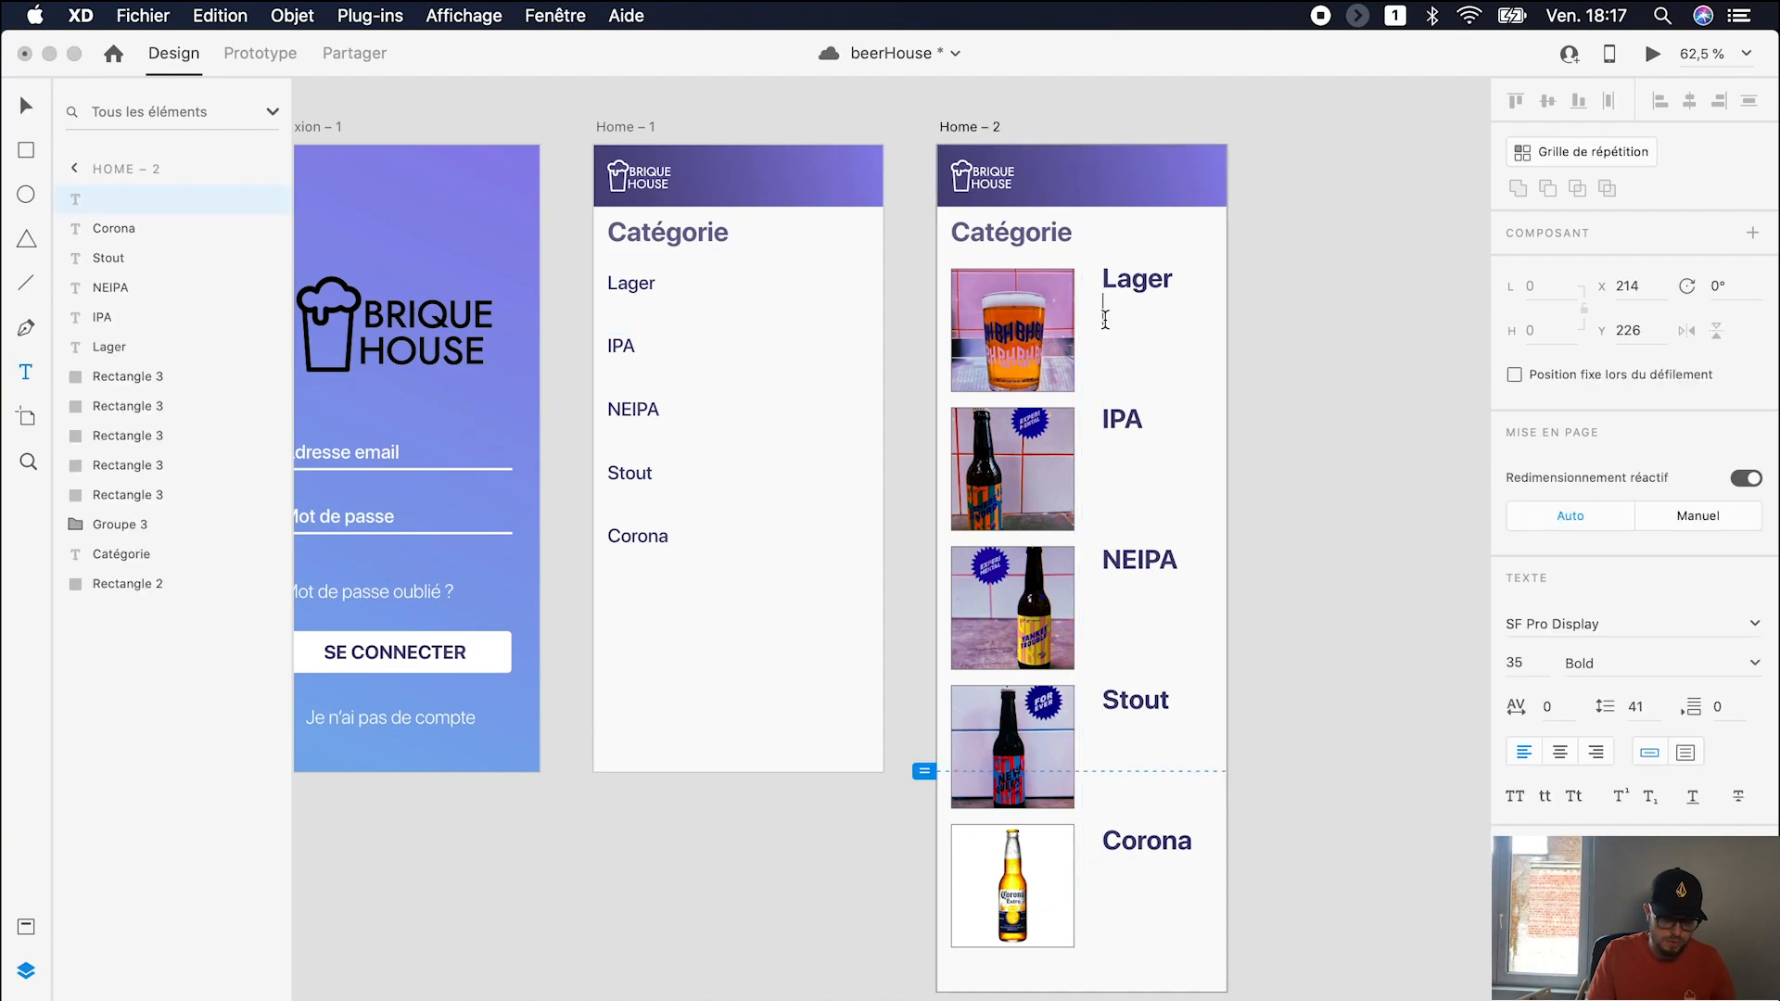
pyautogui.write('desc')
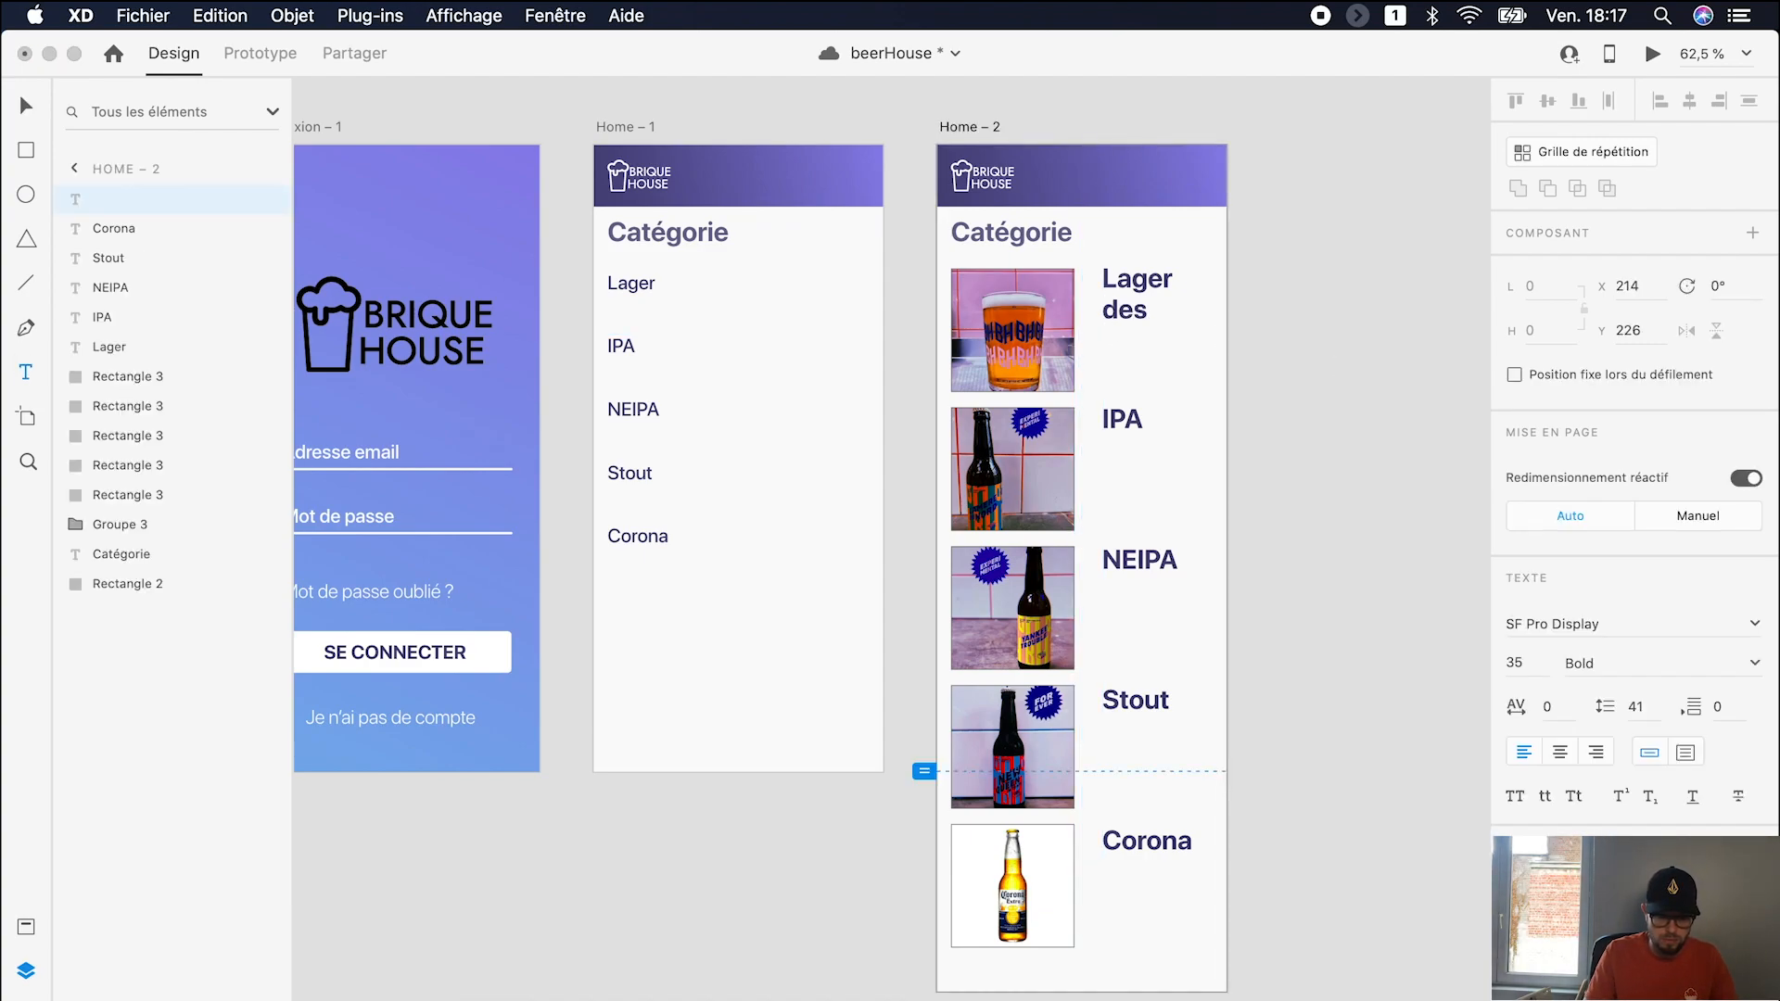
# Step: Format the Desc text with font size 20 and the Light weight
pyautogui.press('super+a')
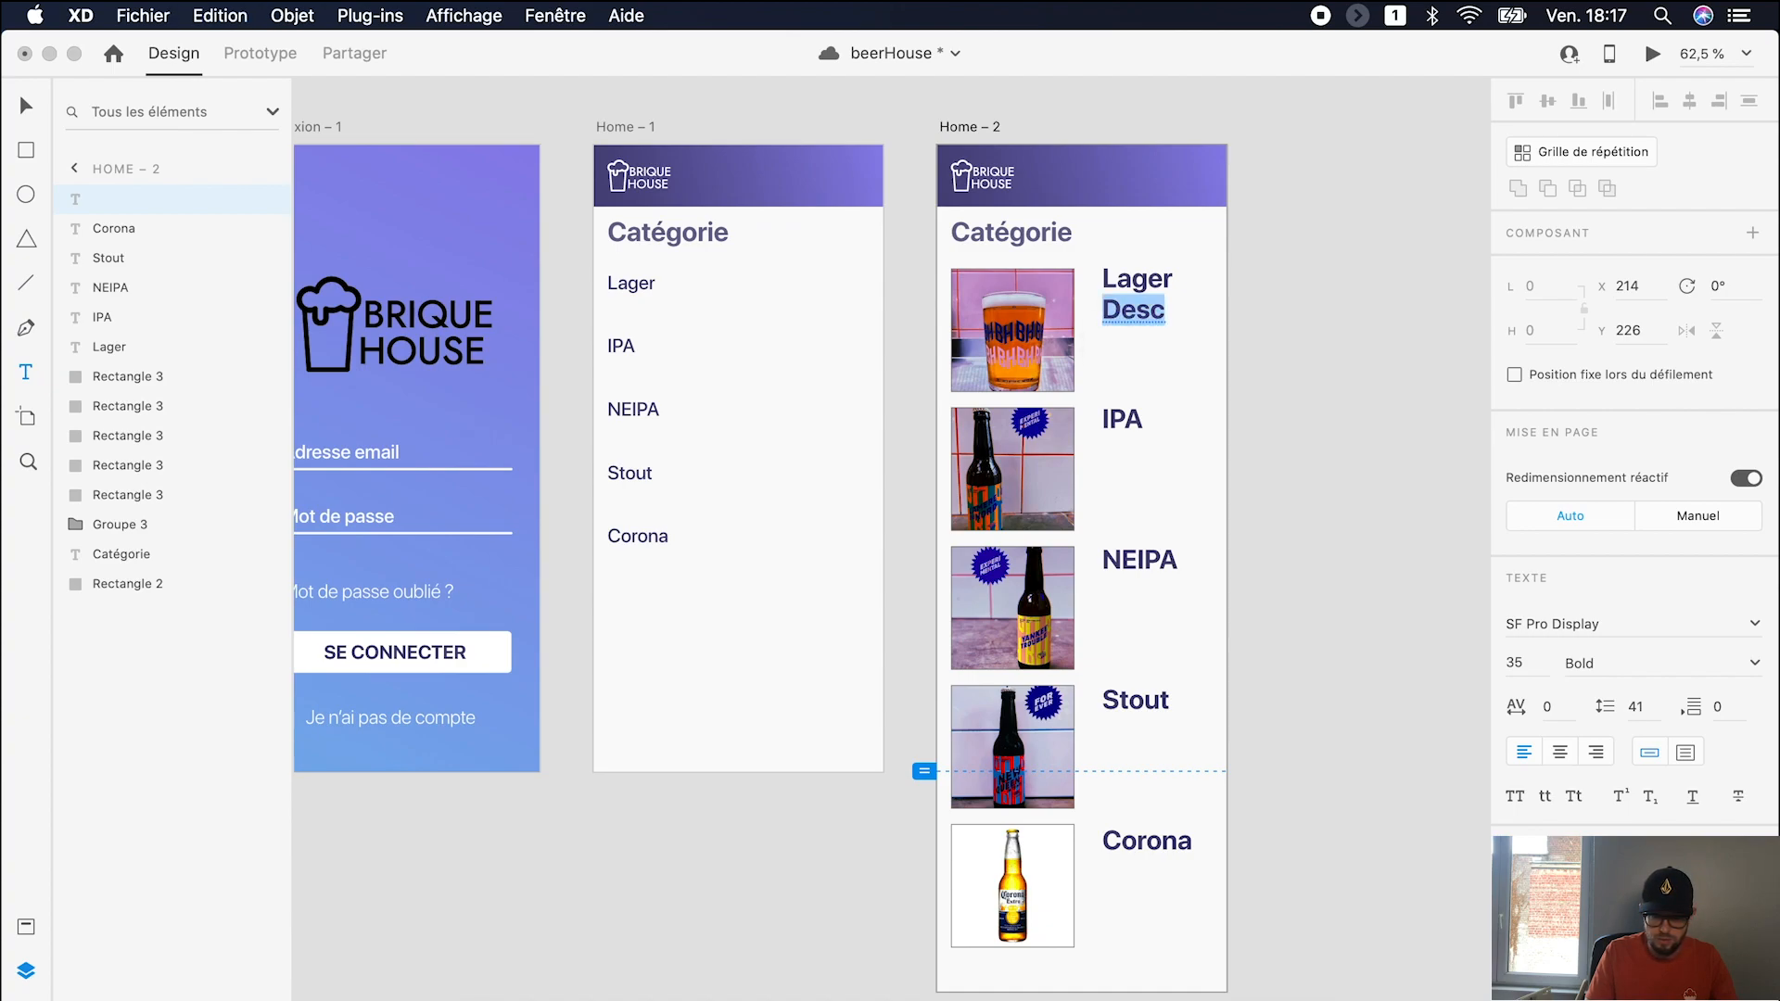
pyautogui.click(1515, 662)
pyautogui.write('20')
pyautogui.press('Return')
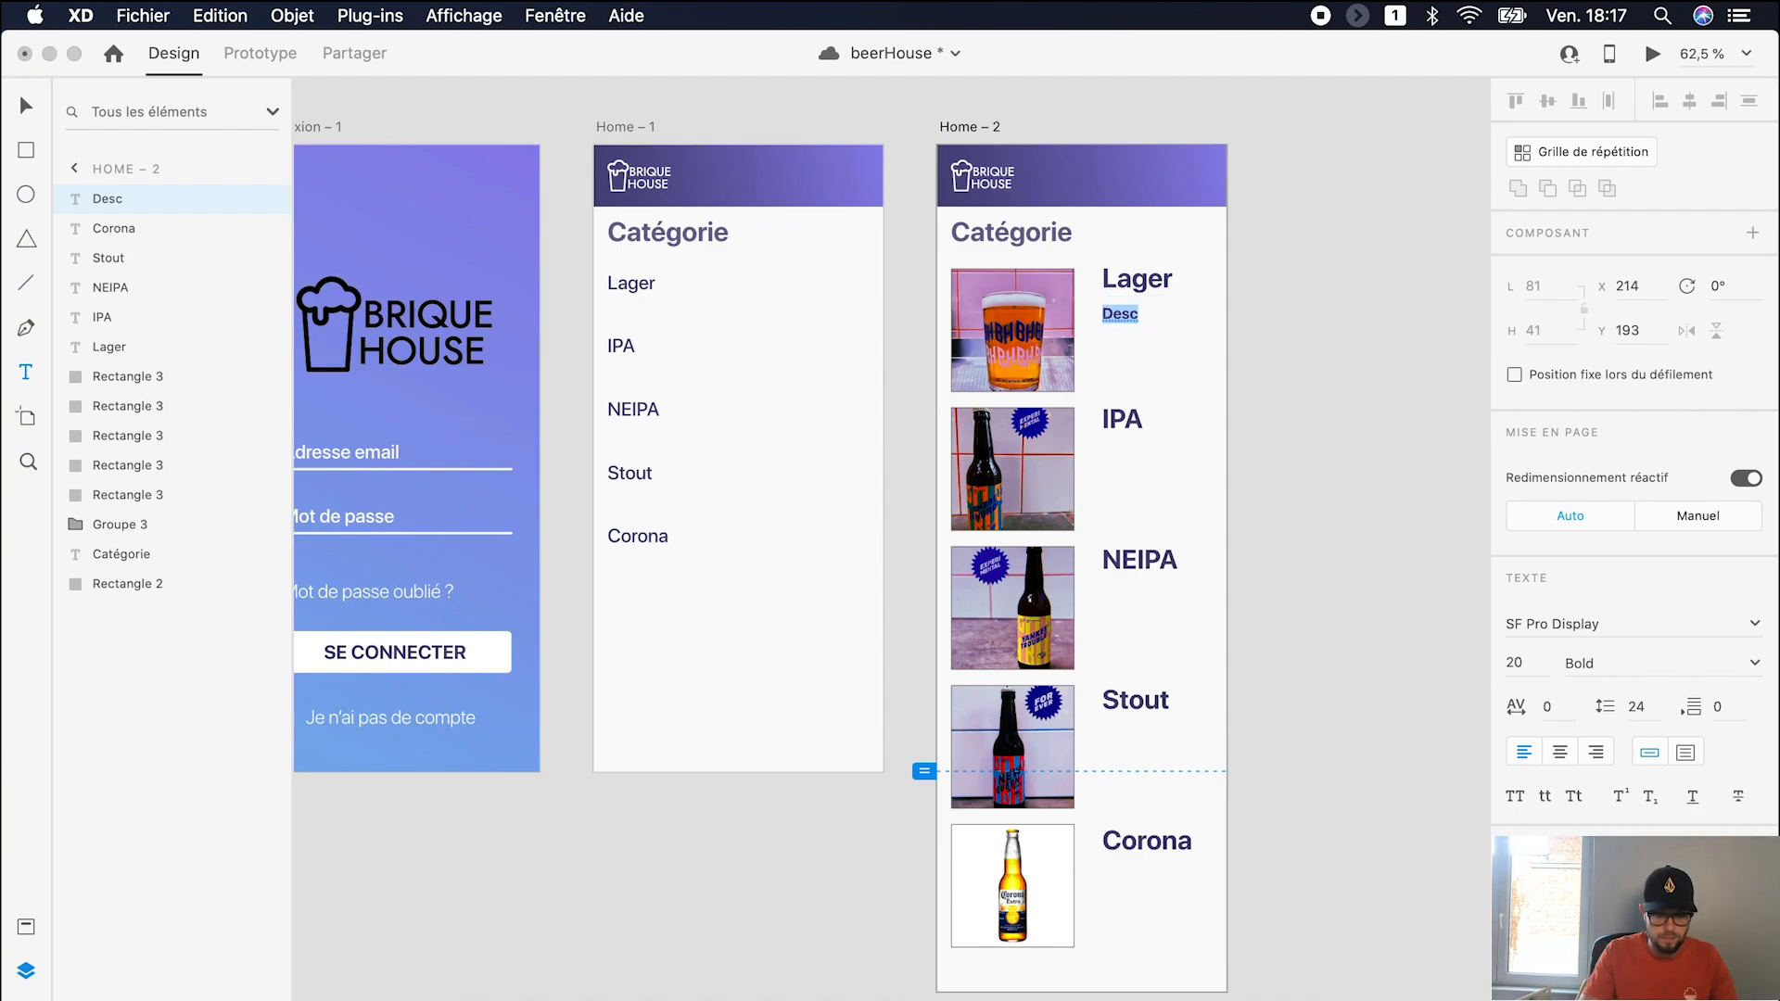
pyautogui.click(1755, 665)
pyautogui.click(1595, 777)
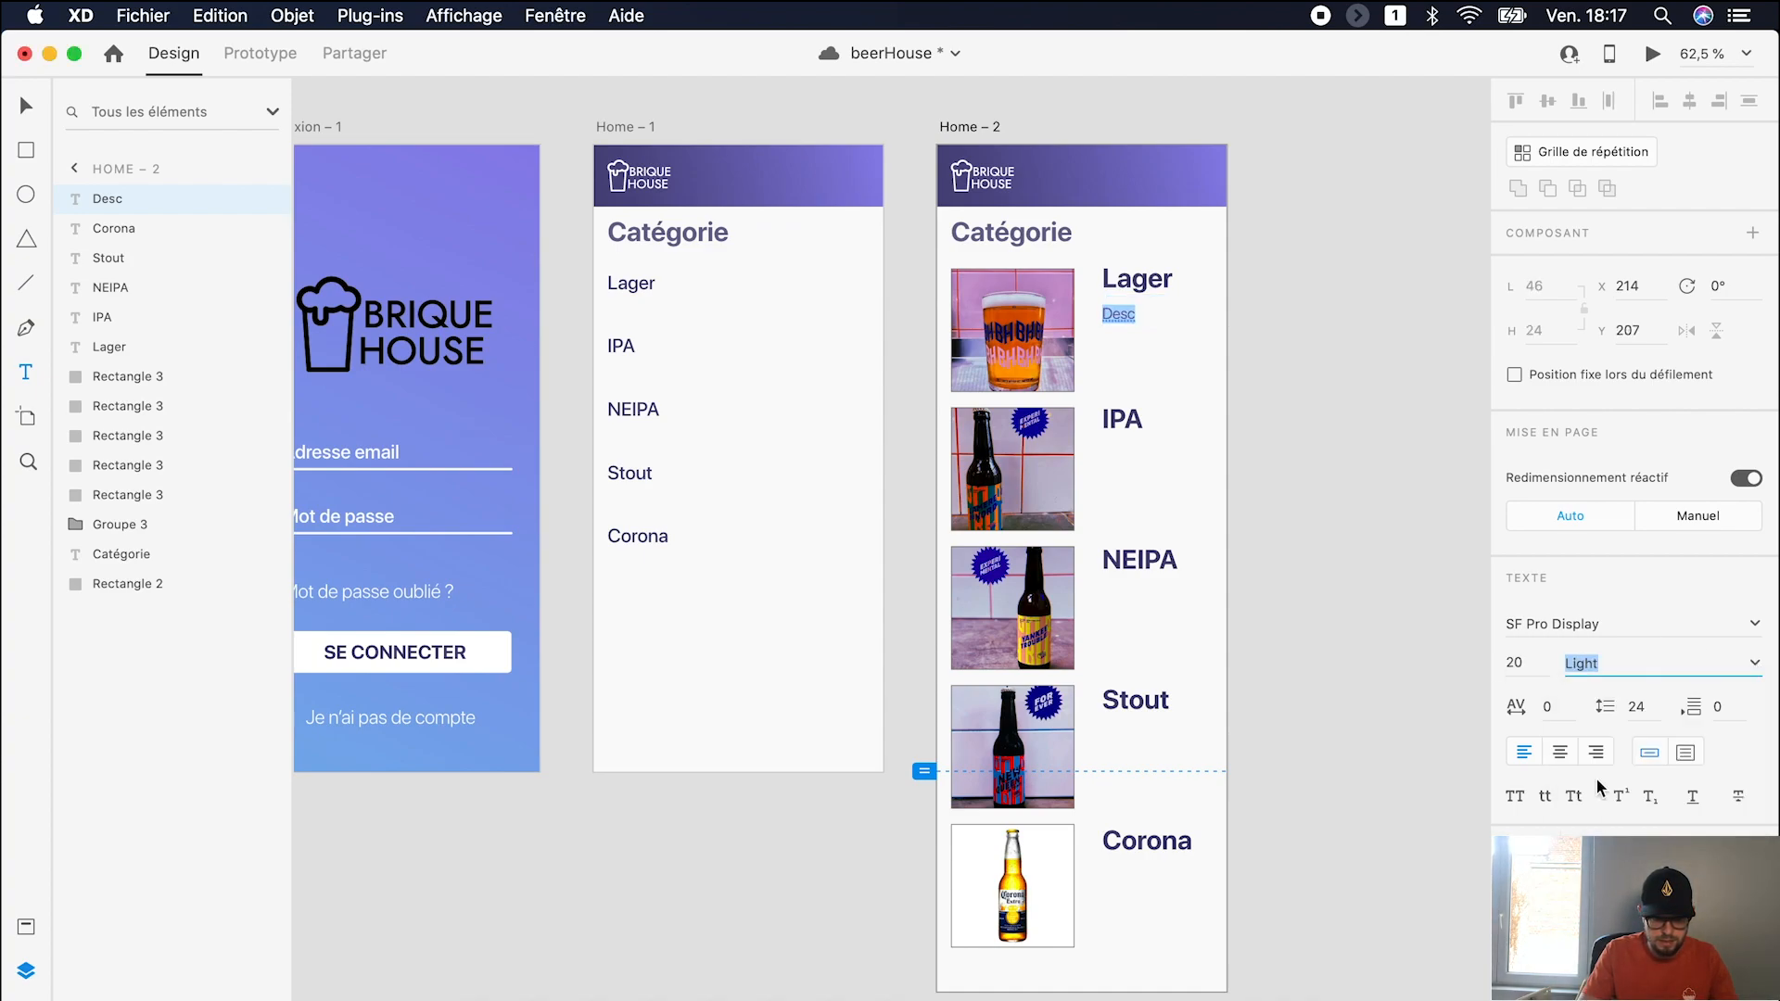
# Step: Move Desc closer to the Lager title and repeat it vertically as a five-item grid, one under each beer name
pyautogui.click(26, 109)
pyautogui.moveTo(1126, 314); pyautogui.dragTo(1137, 853)
pyautogui.click(1565, 151)
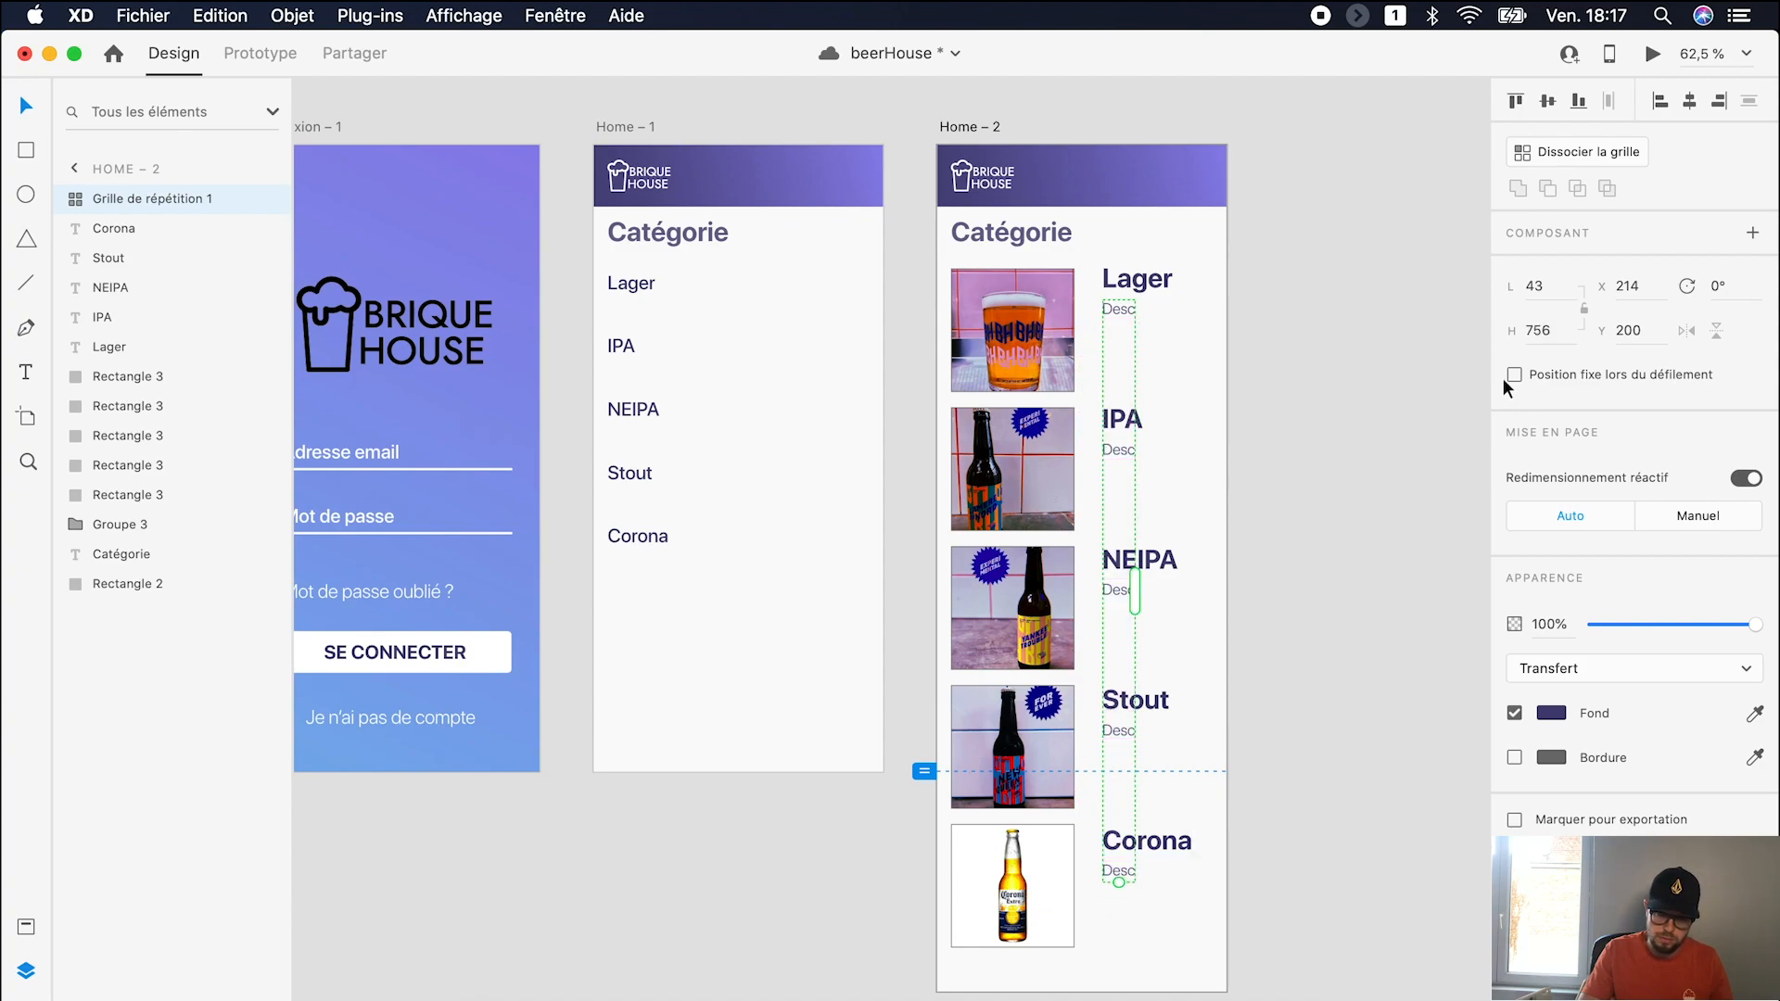
# Step: Ungroup the Desc repeat grid and fill its five texts with the Notes field records from the BeerProject Category table
pyautogui.click(1577, 151)
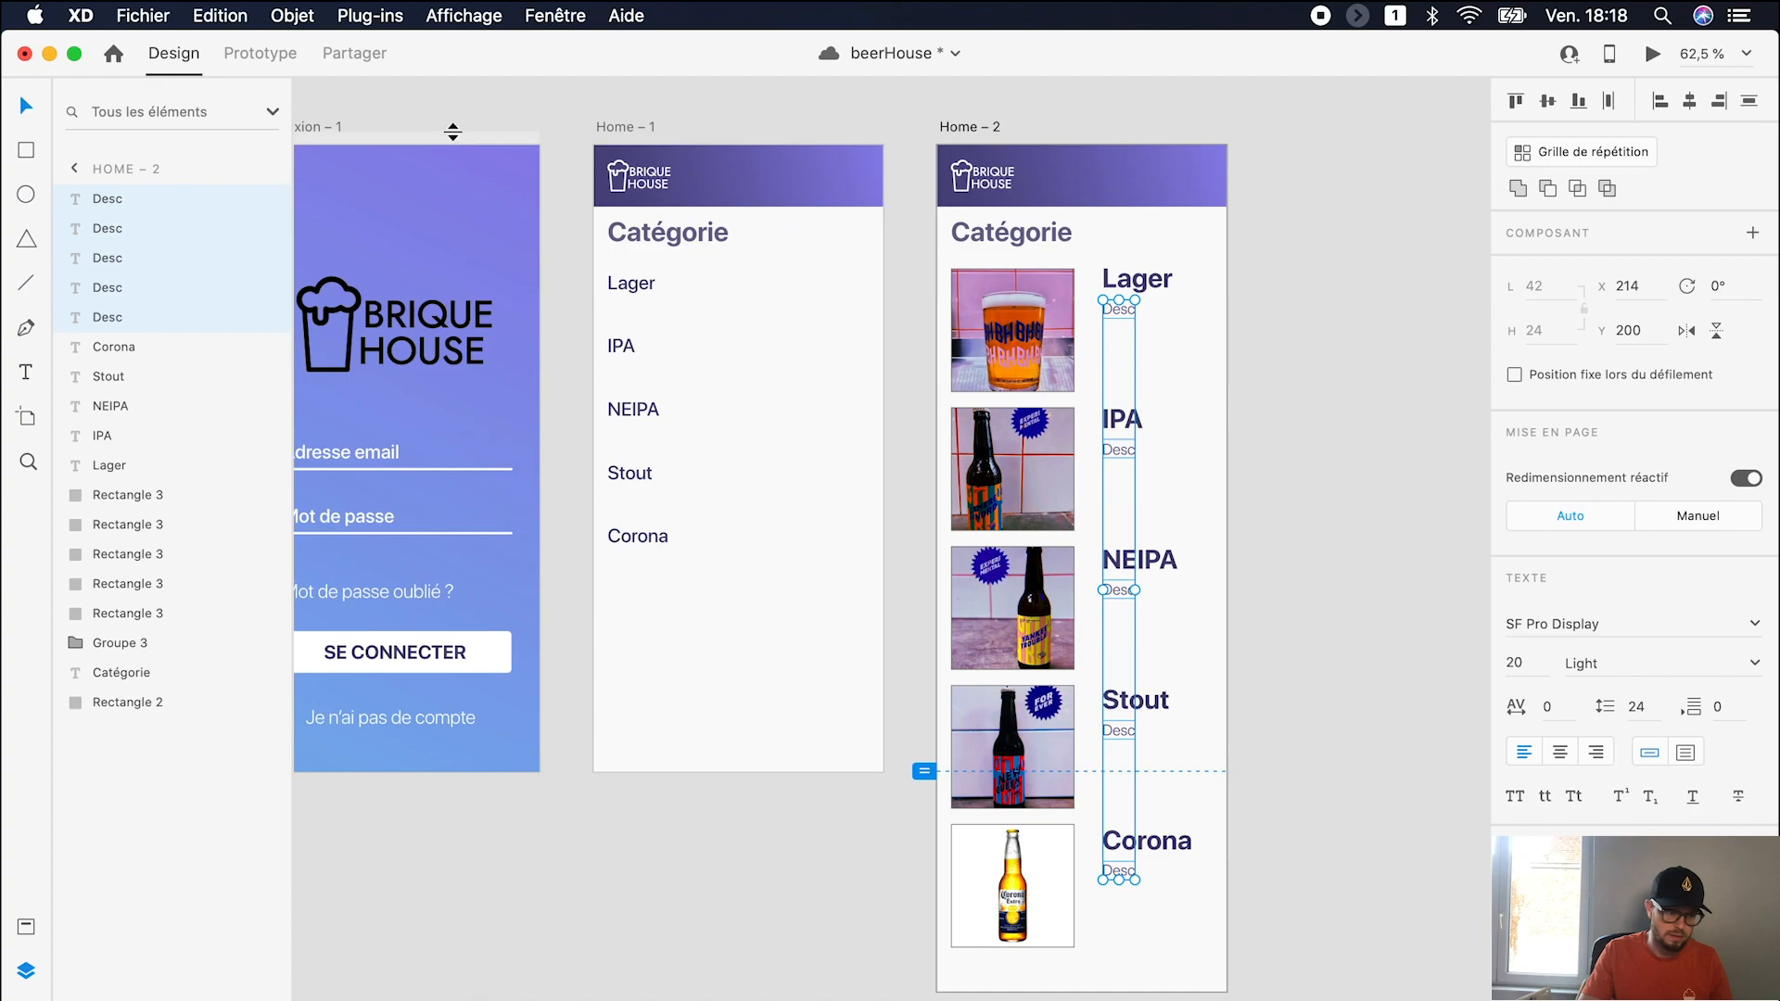
pyautogui.click(369, 14)
pyautogui.click(382, 44)
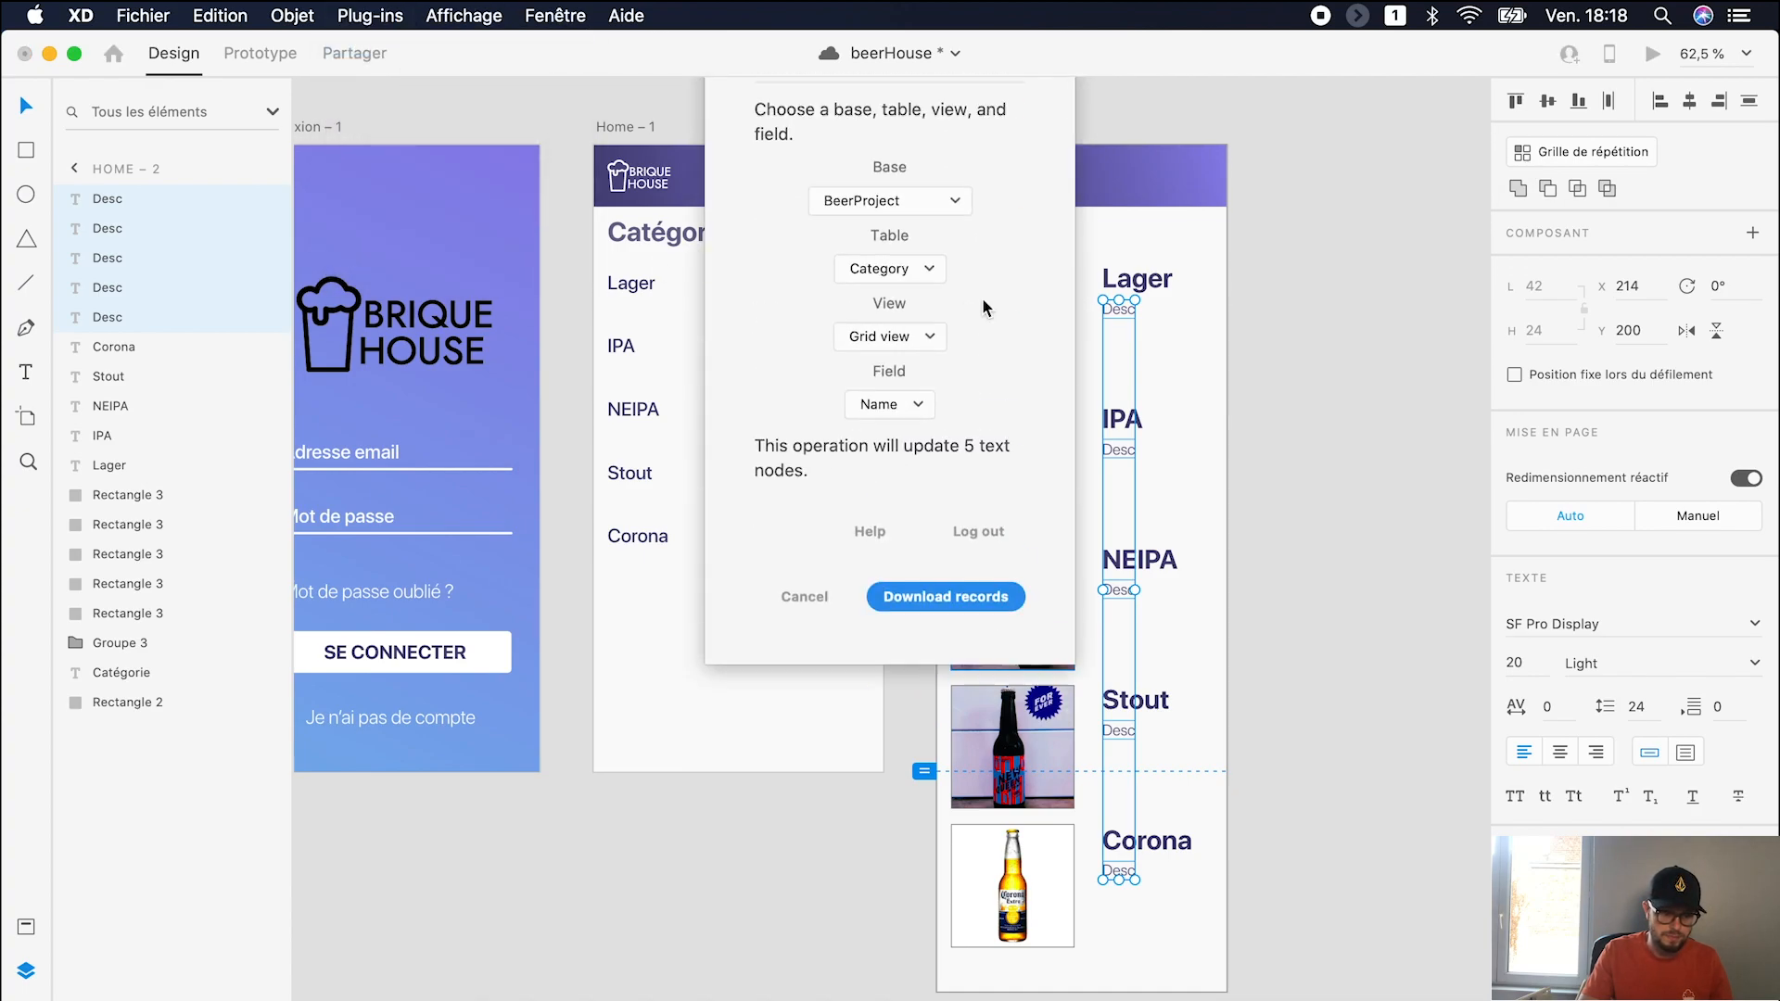
pyautogui.click(911, 479)
pyautogui.click(877, 501)
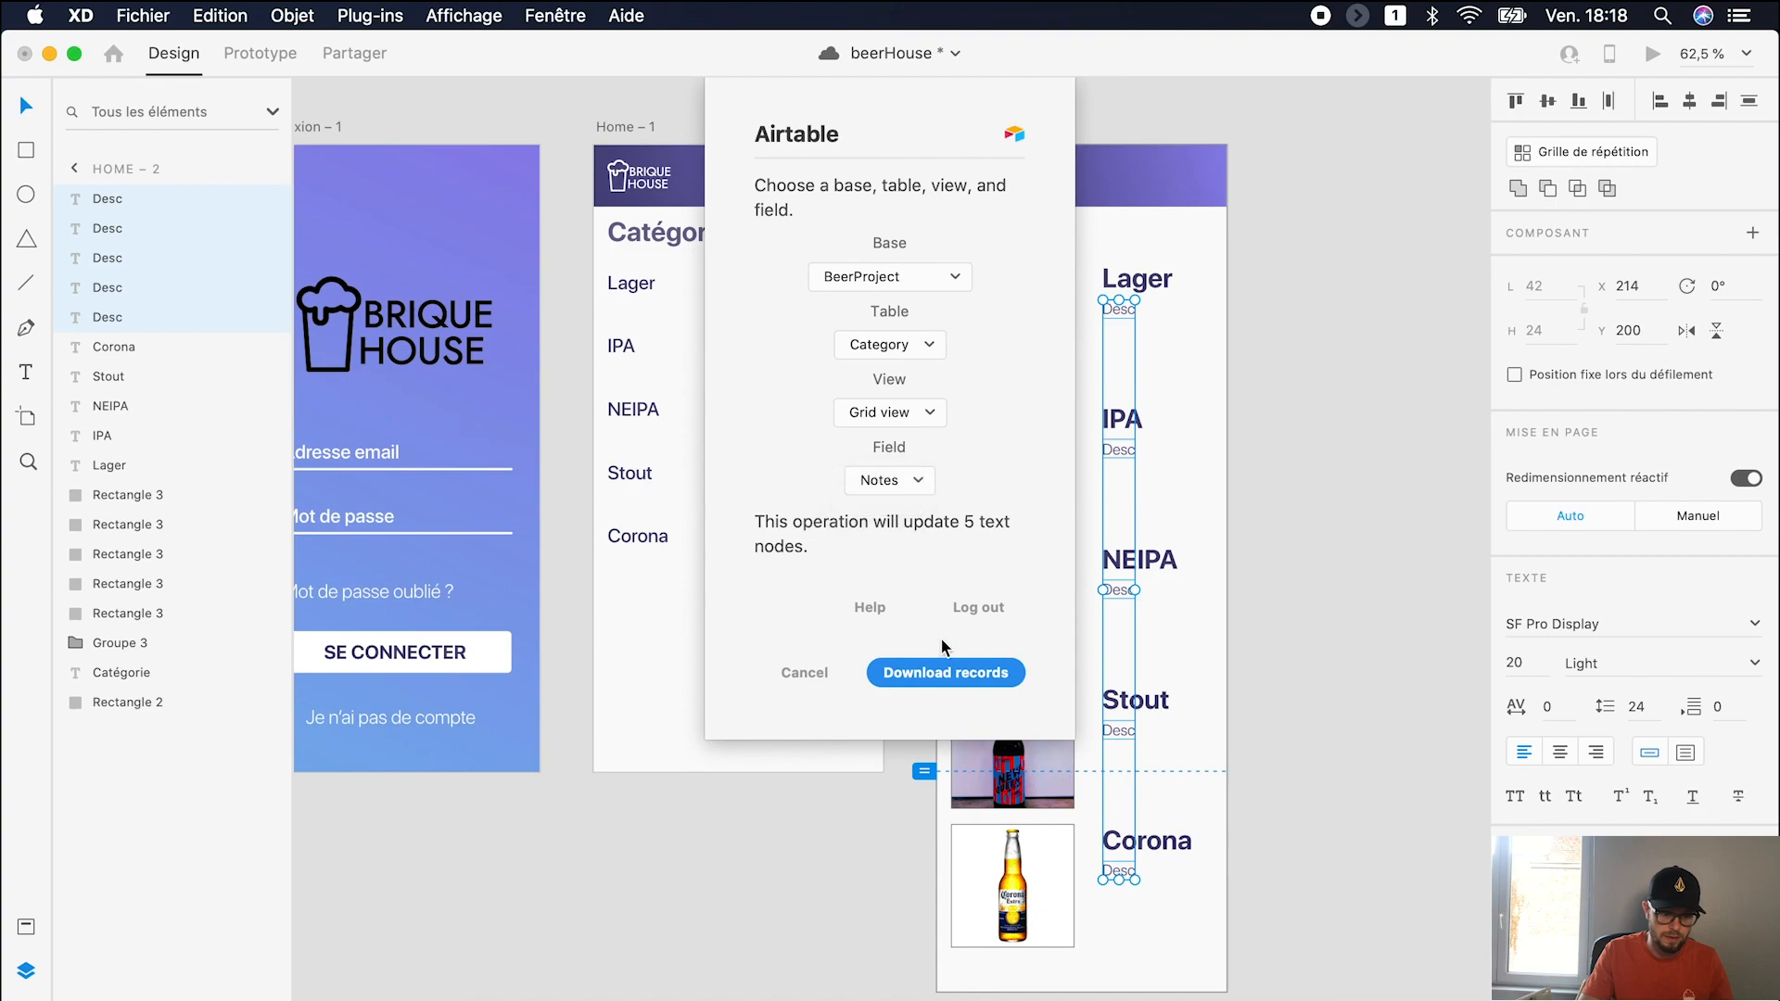
pyautogui.click(943, 674)
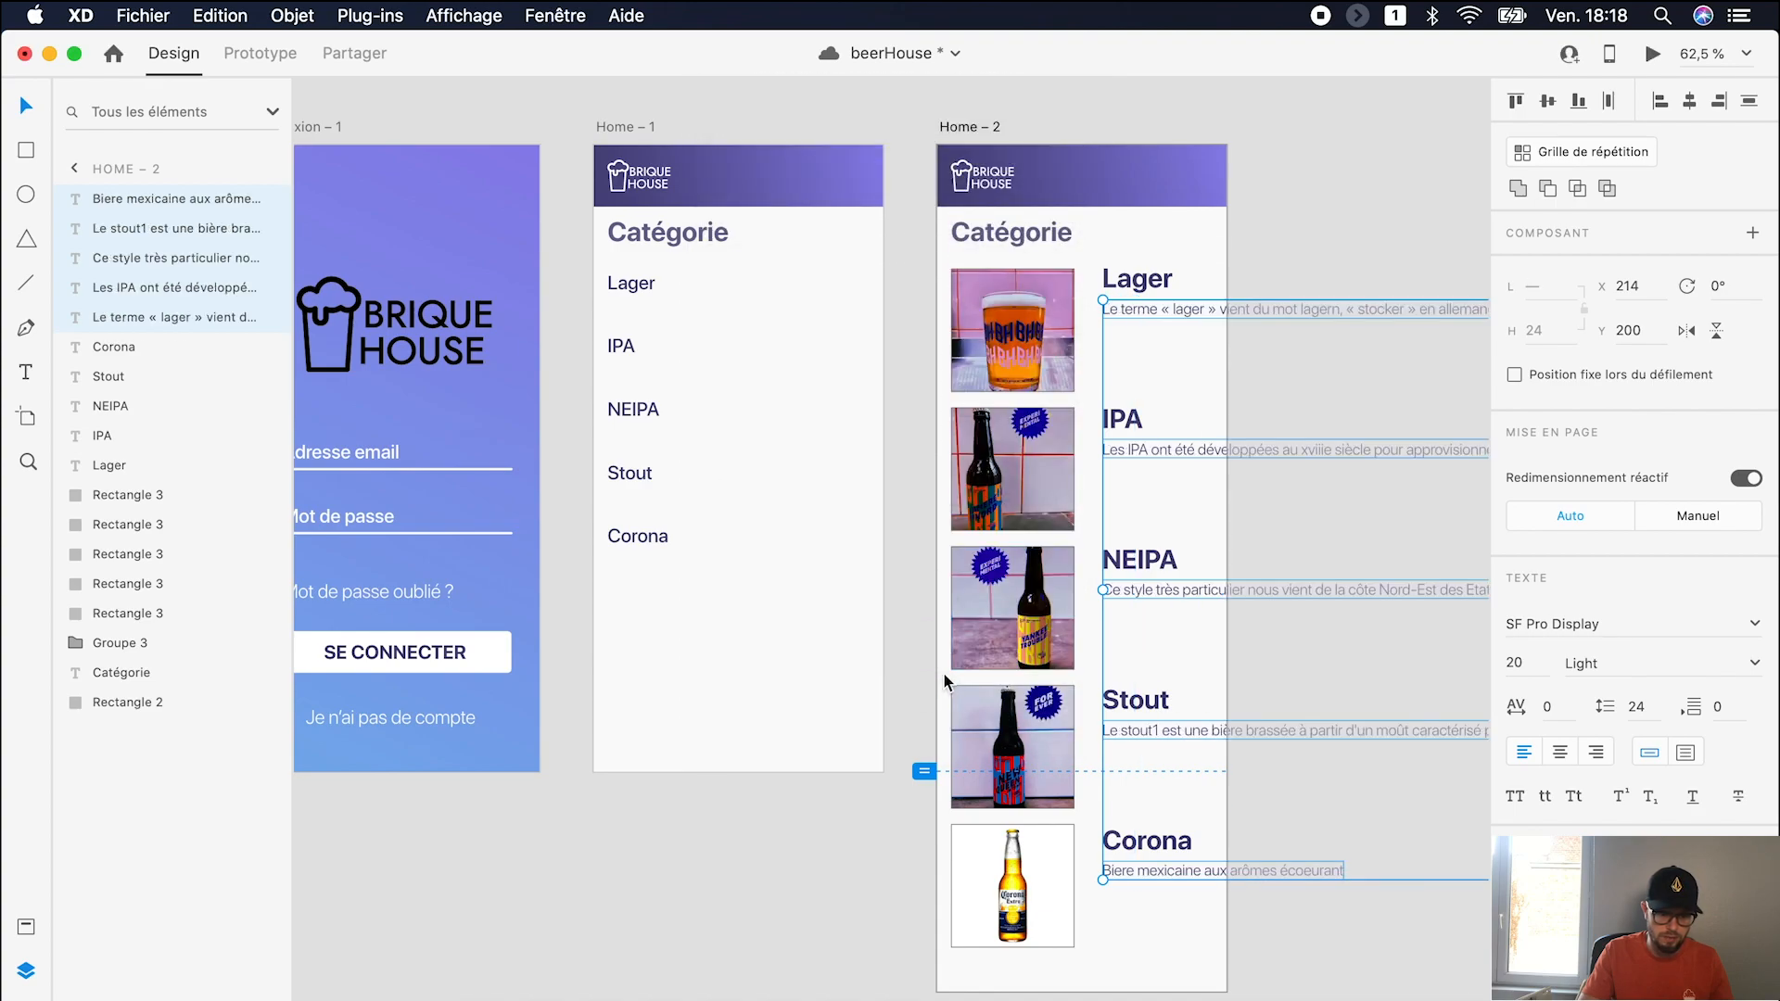
pyautogui.click(1350, 394)
# Step: Review the filled Home – 2 artboard and save the beerHouse document
pyautogui.hscroll(5, 1350, 394)
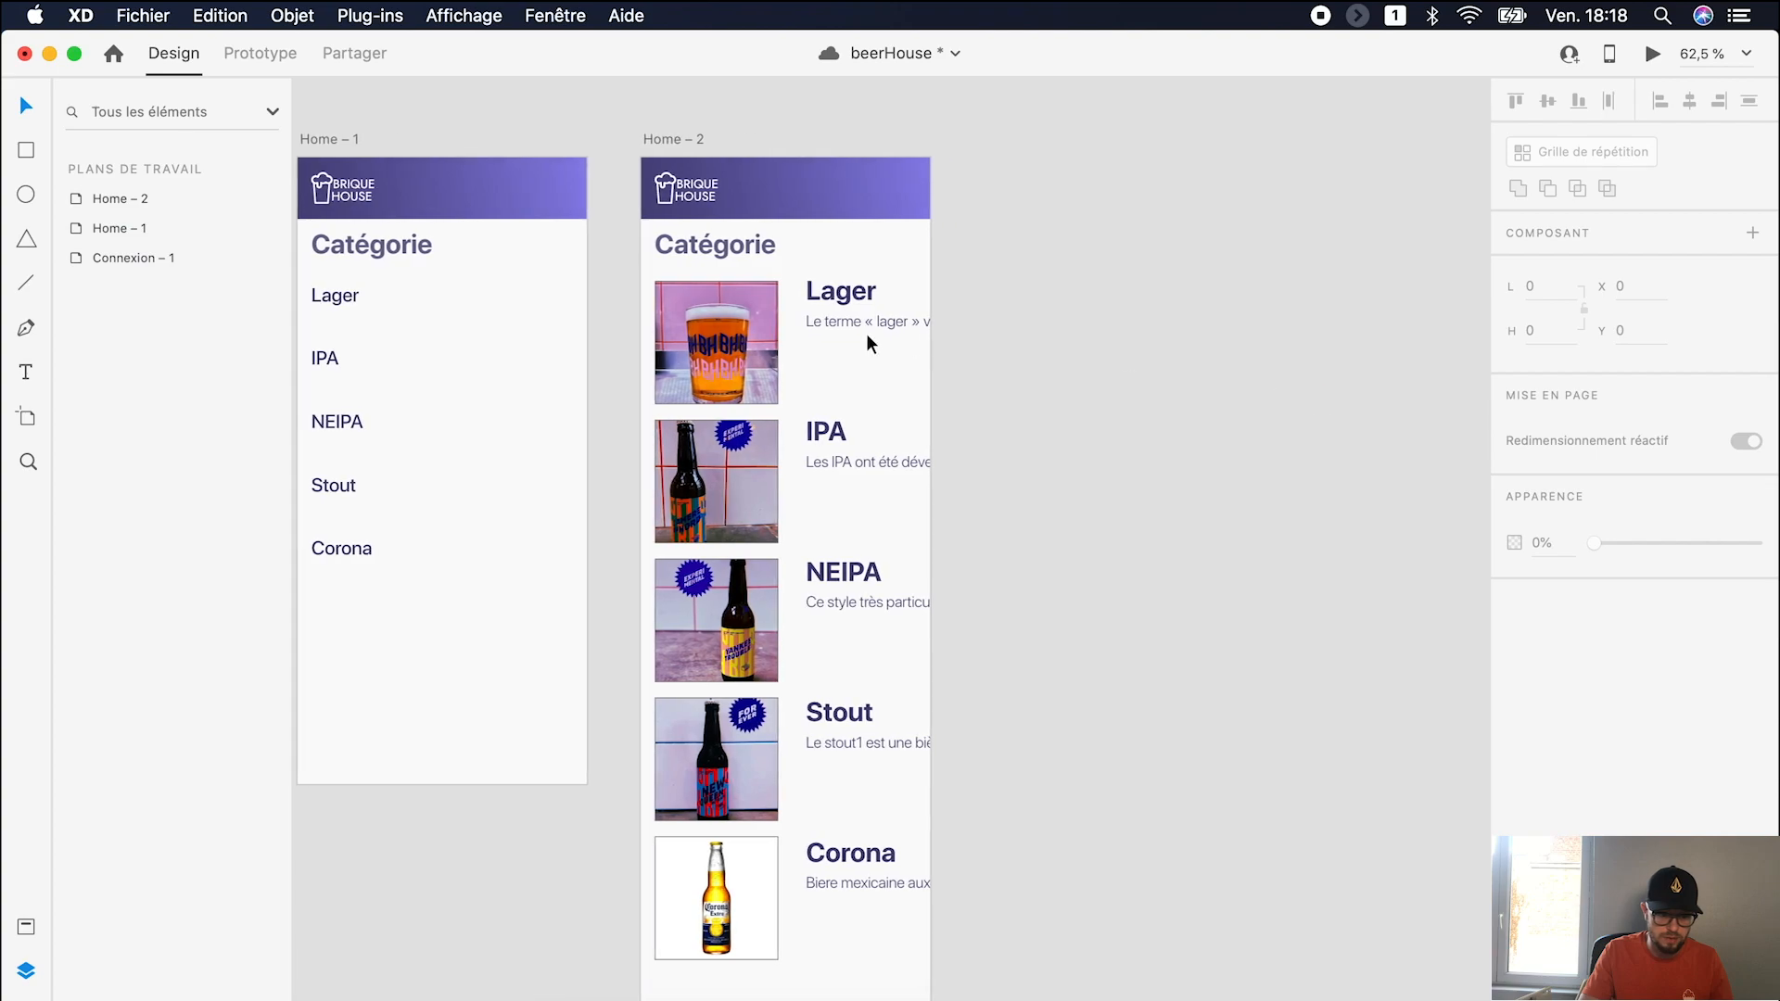
pyautogui.moveTo(1108, 209); pyautogui.dragTo(863, 972)
pyautogui.click(499, 910)
pyautogui.hscroll(-3, 533, 910)
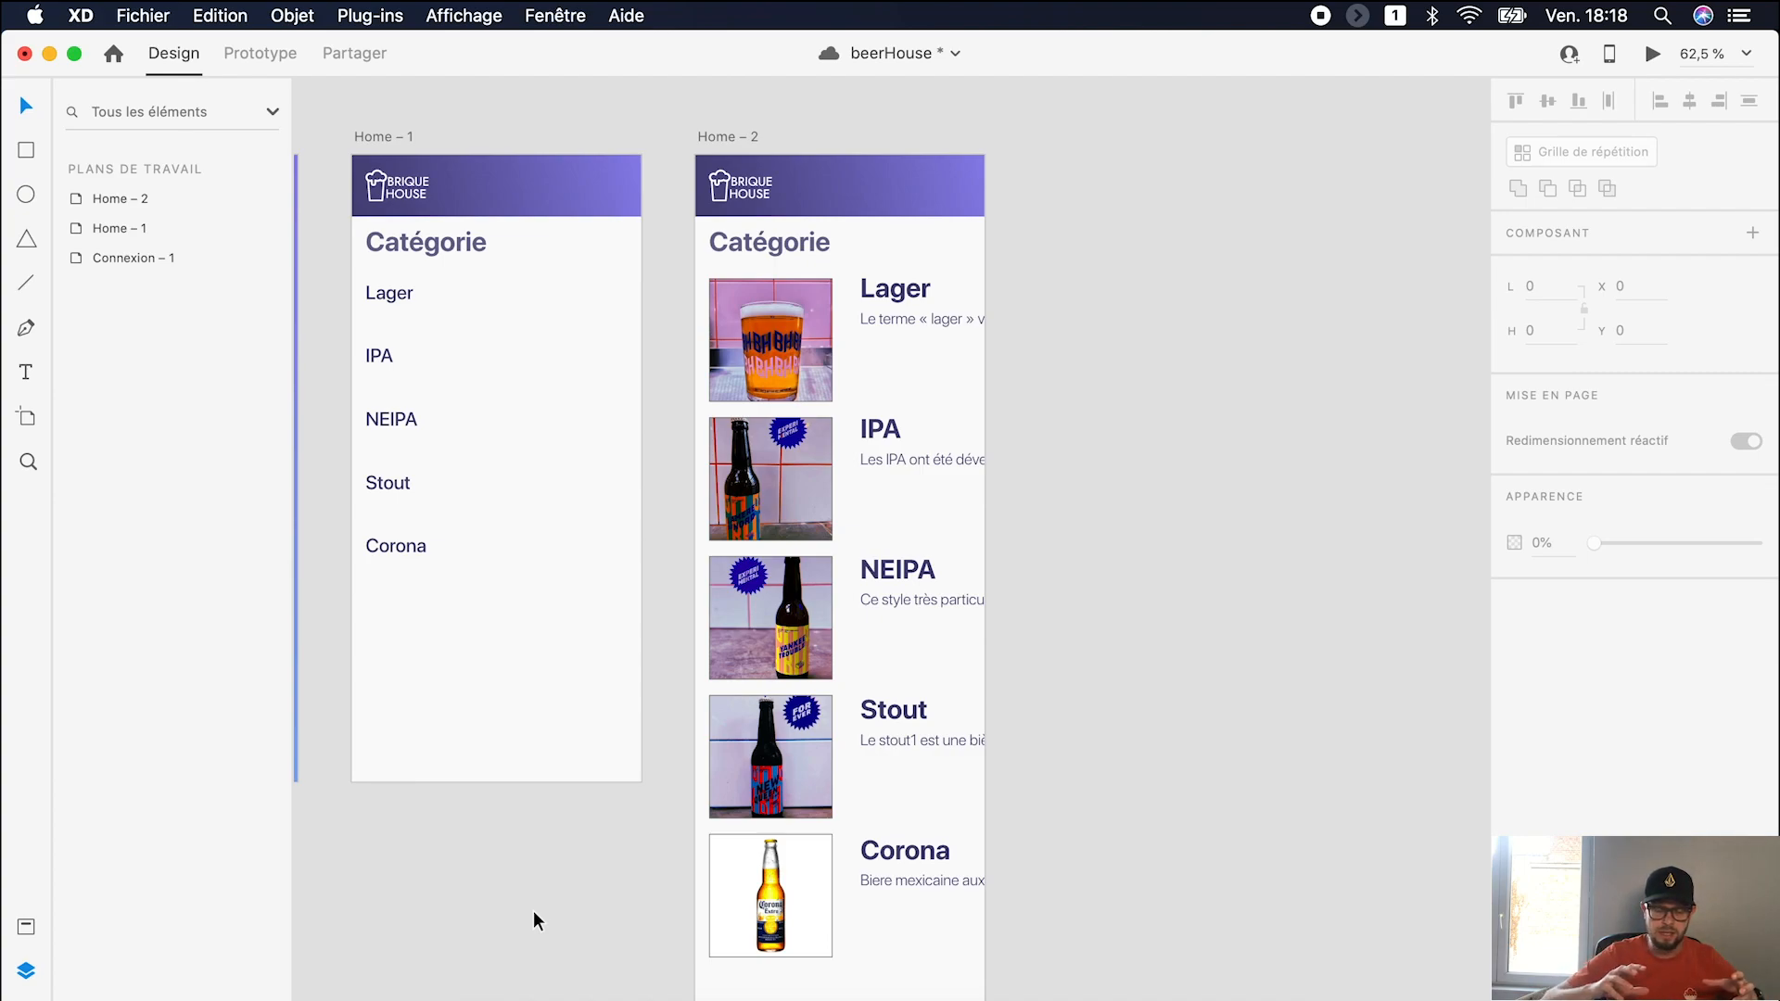
pyautogui.press('super+s')
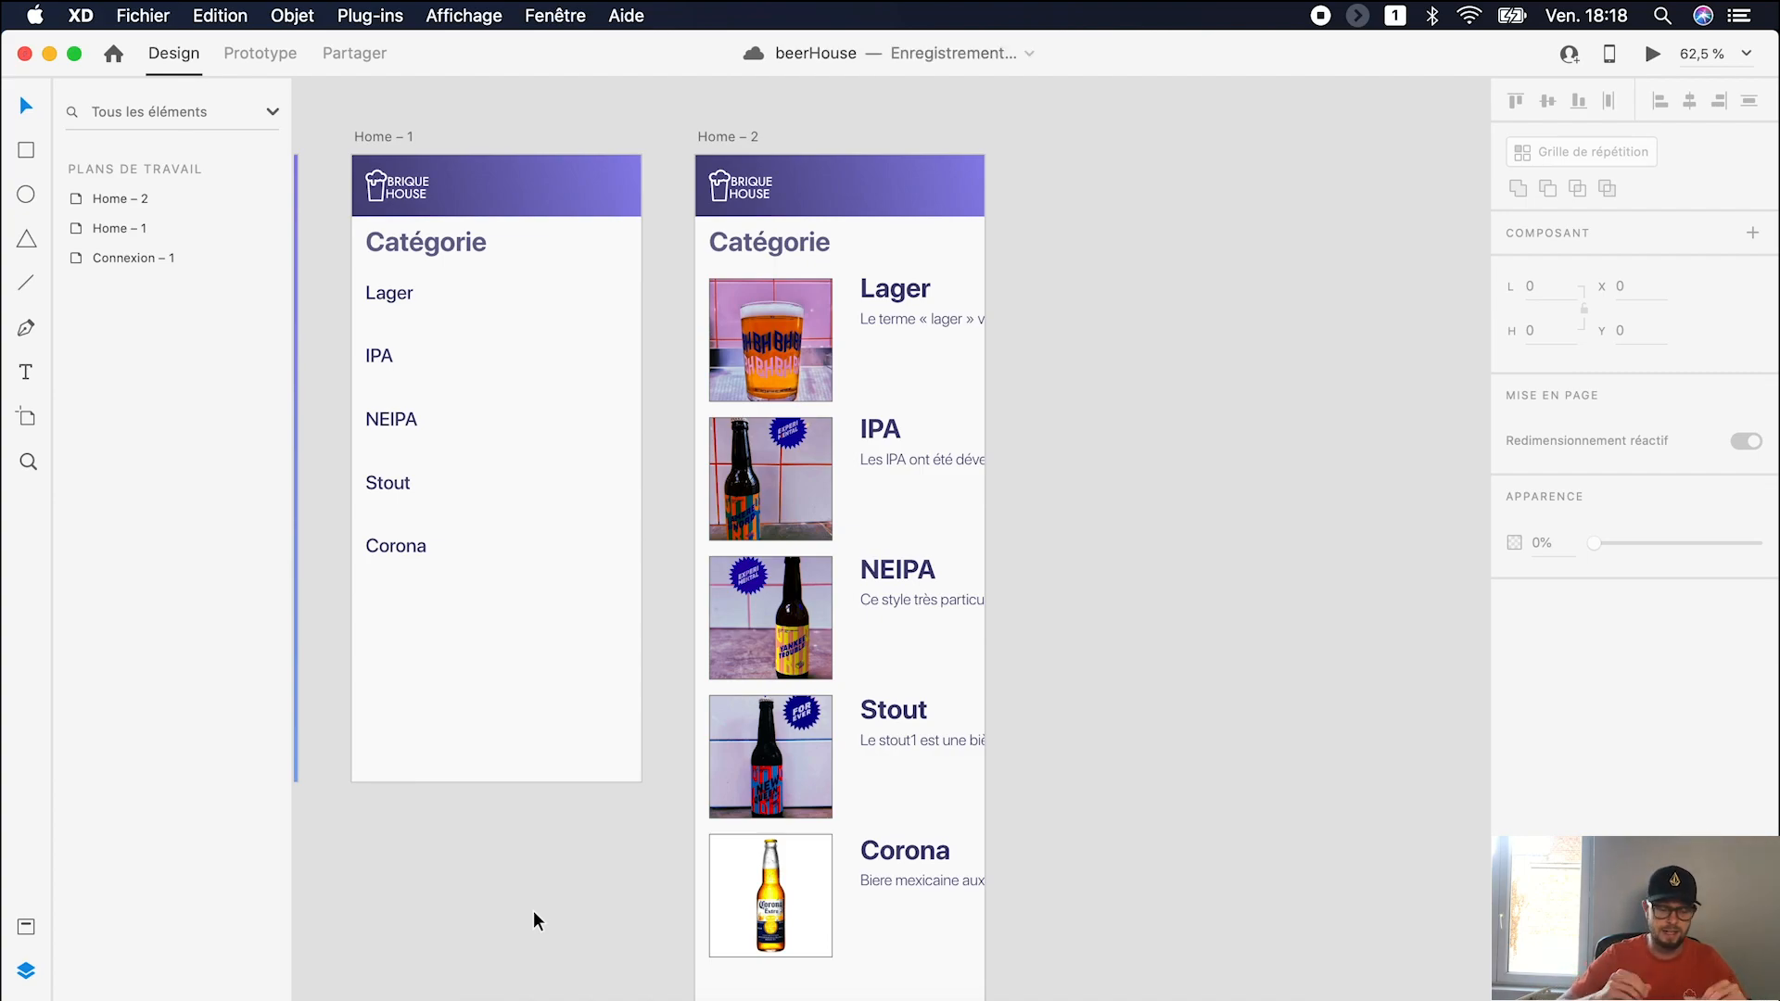